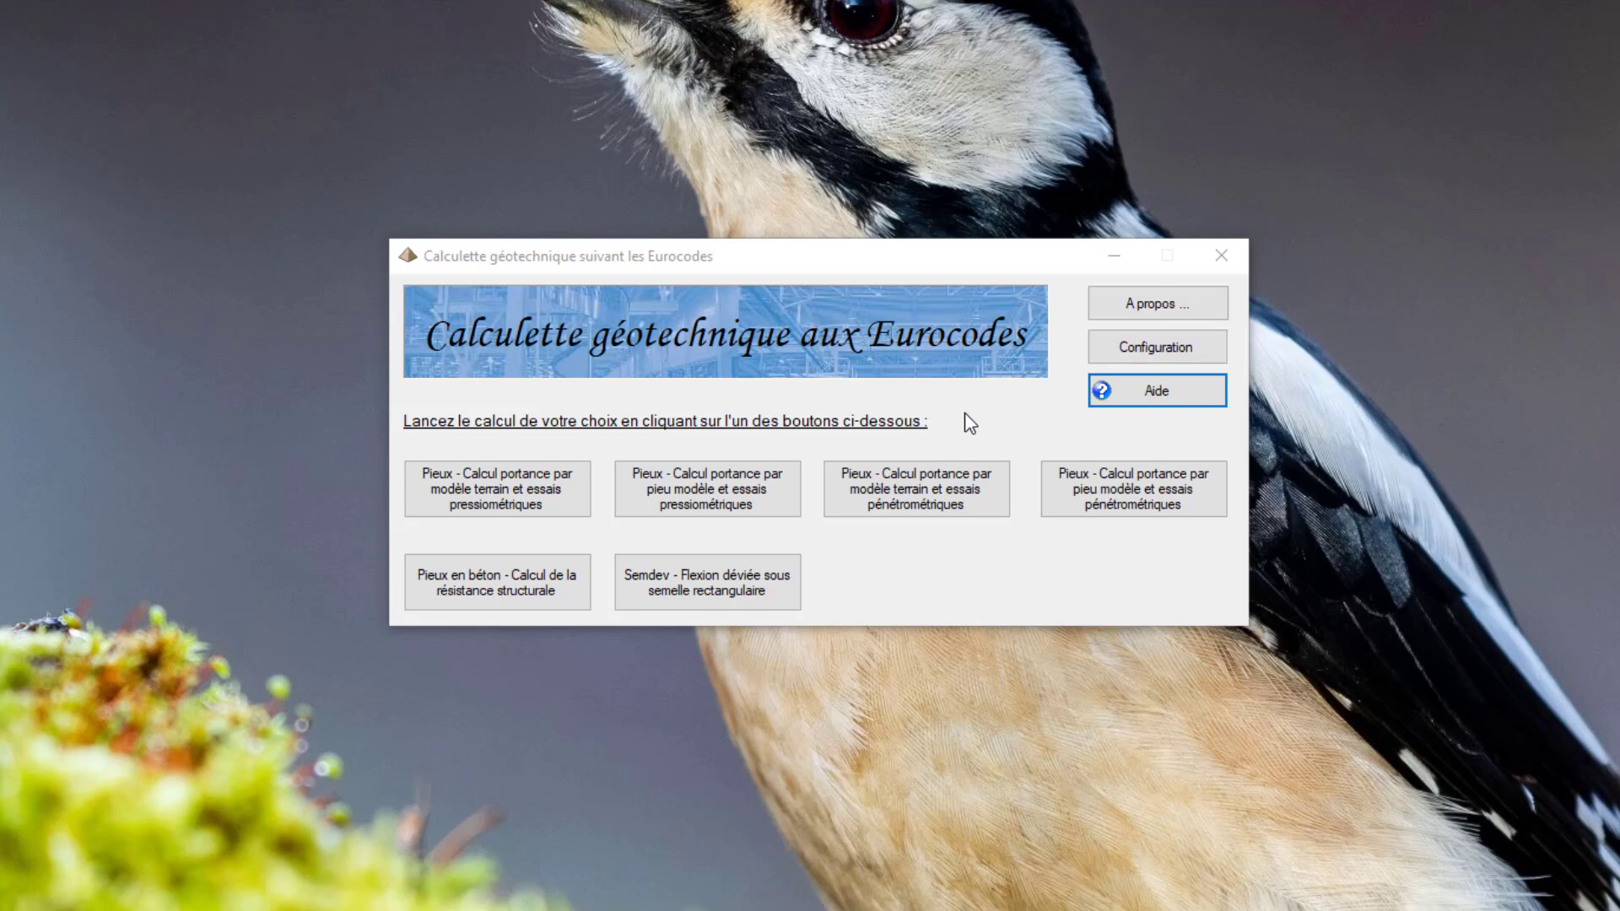
- Review the program's version and disclaimer information, and look through the configuration's choices of editor for displaying calculation notes
click(1154, 302)
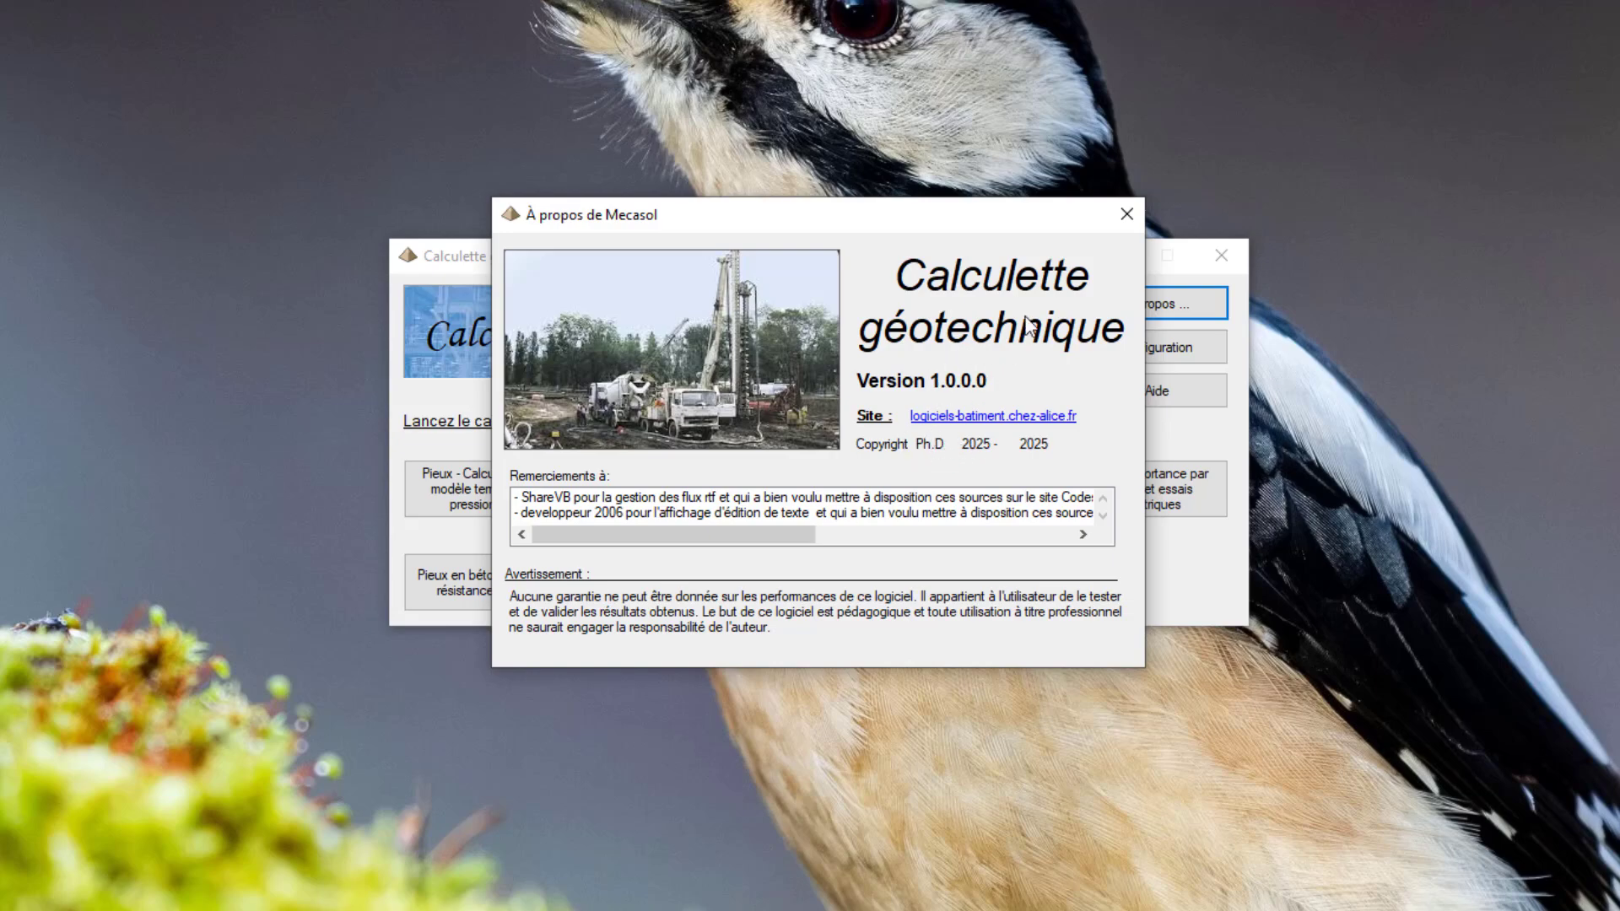
click(1124, 213)
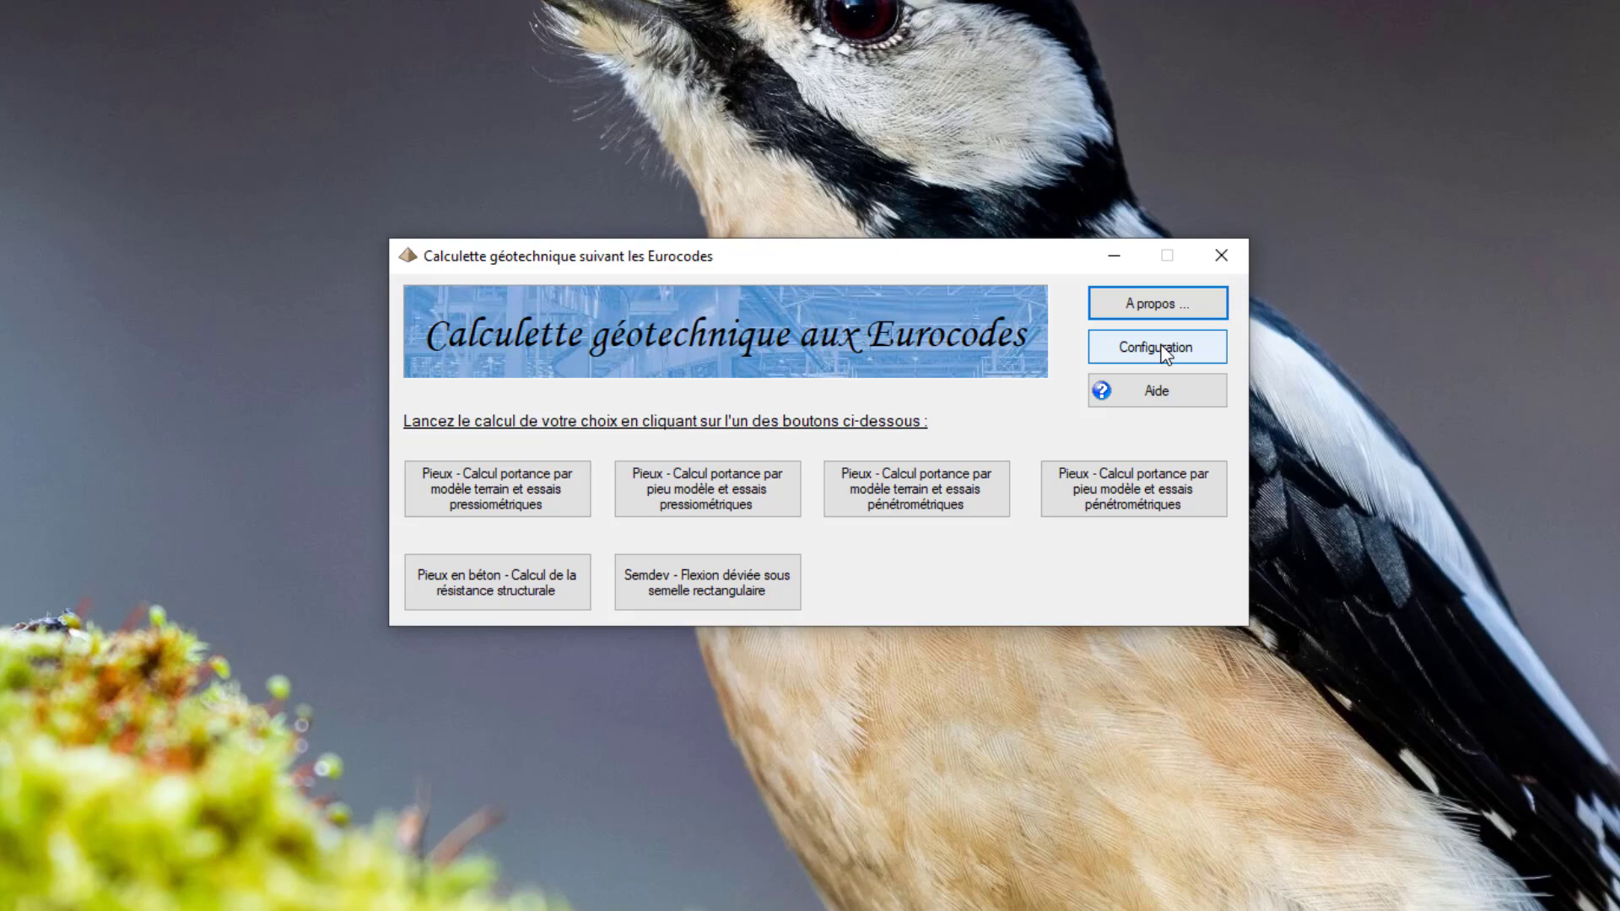
click(1160, 350)
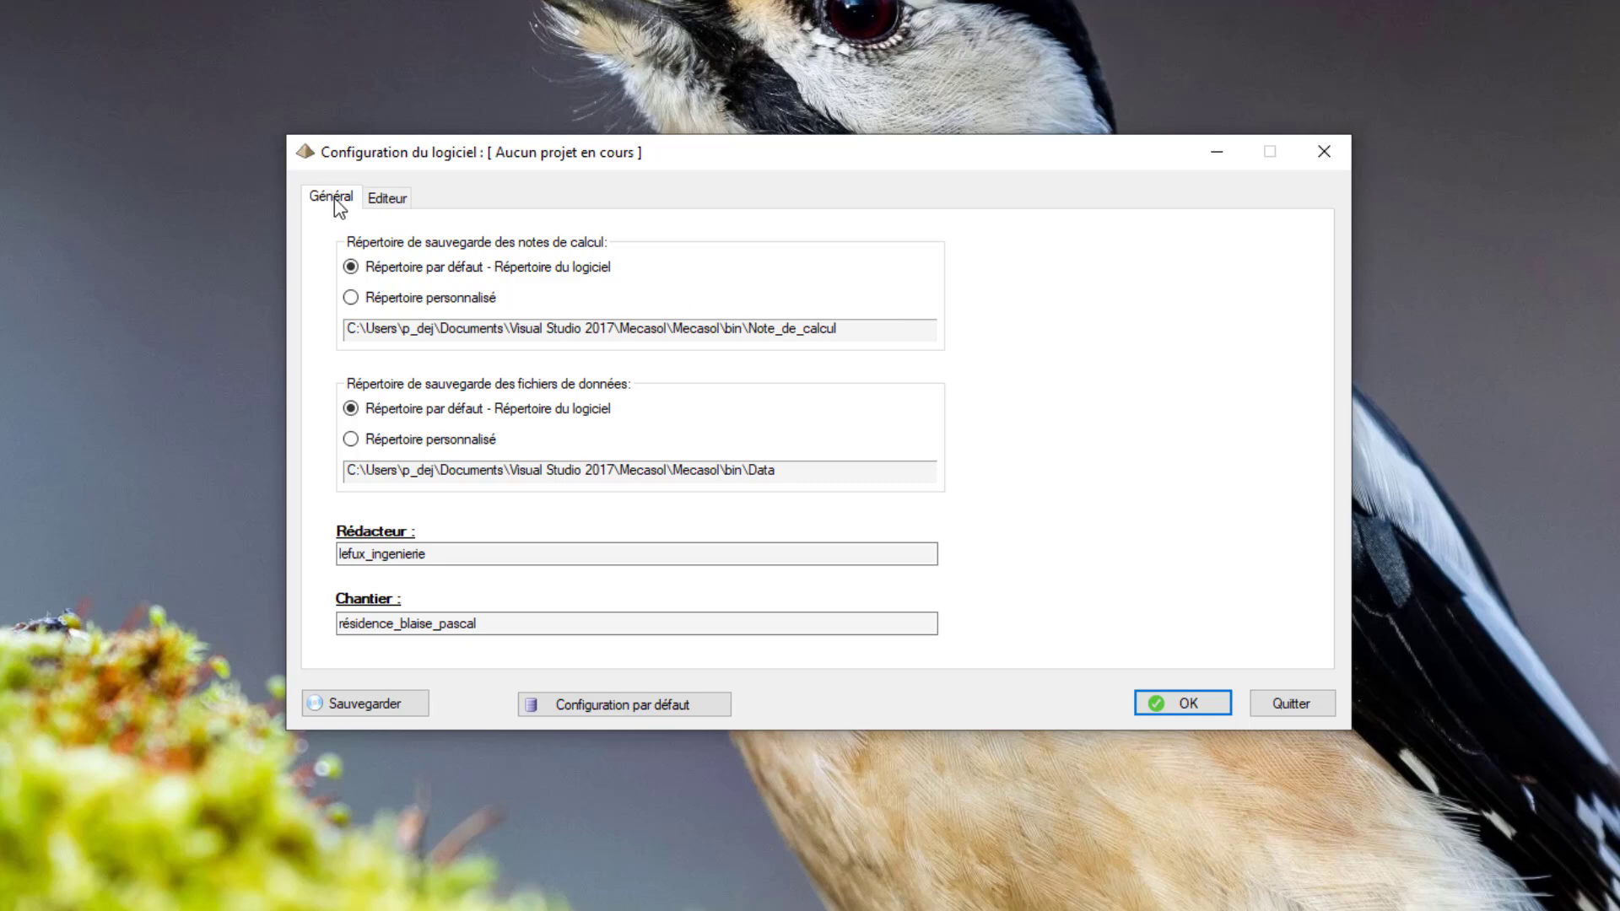
click(386, 199)
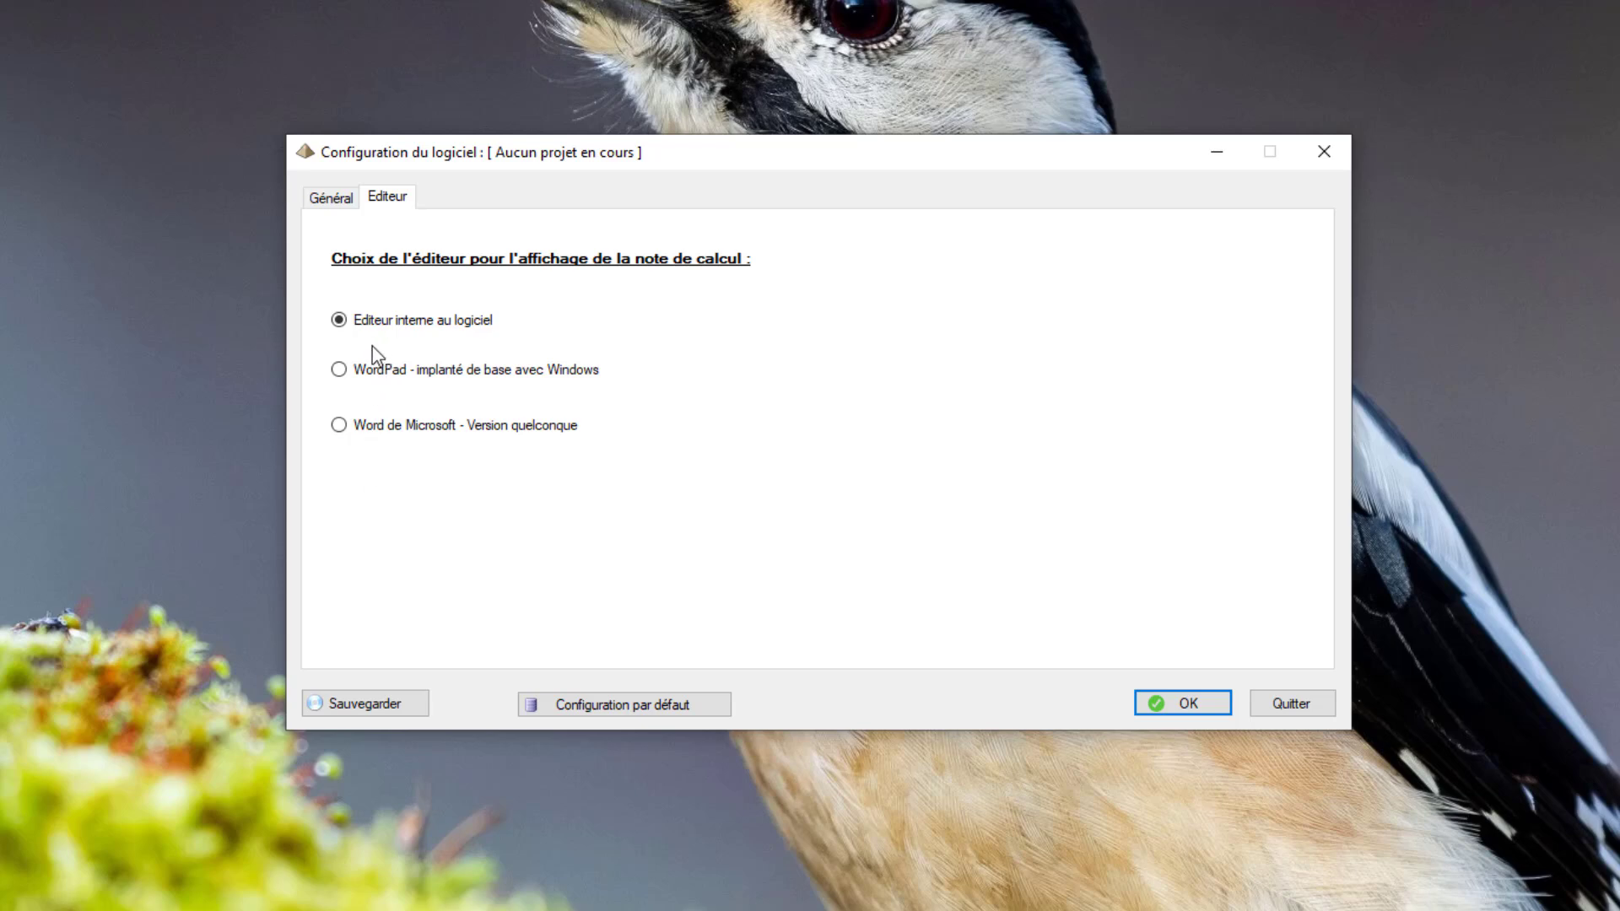
click(334, 207)
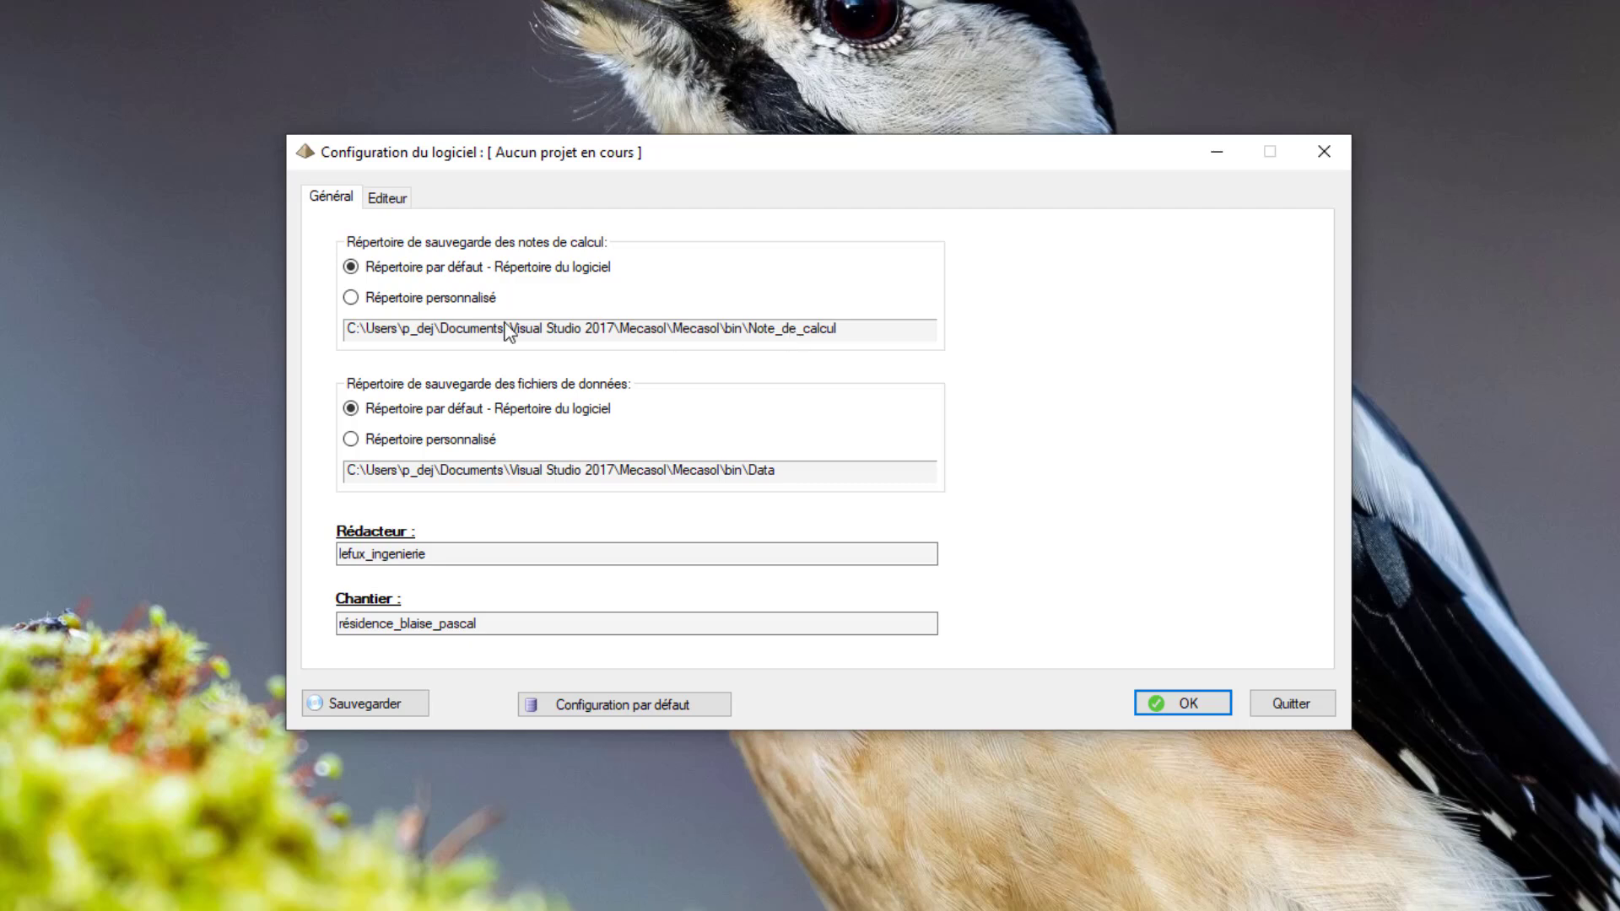
- Try a custom save directory for the calculation notes by browsing to Documents, cancel the selection and return to the default directory
click(351, 301)
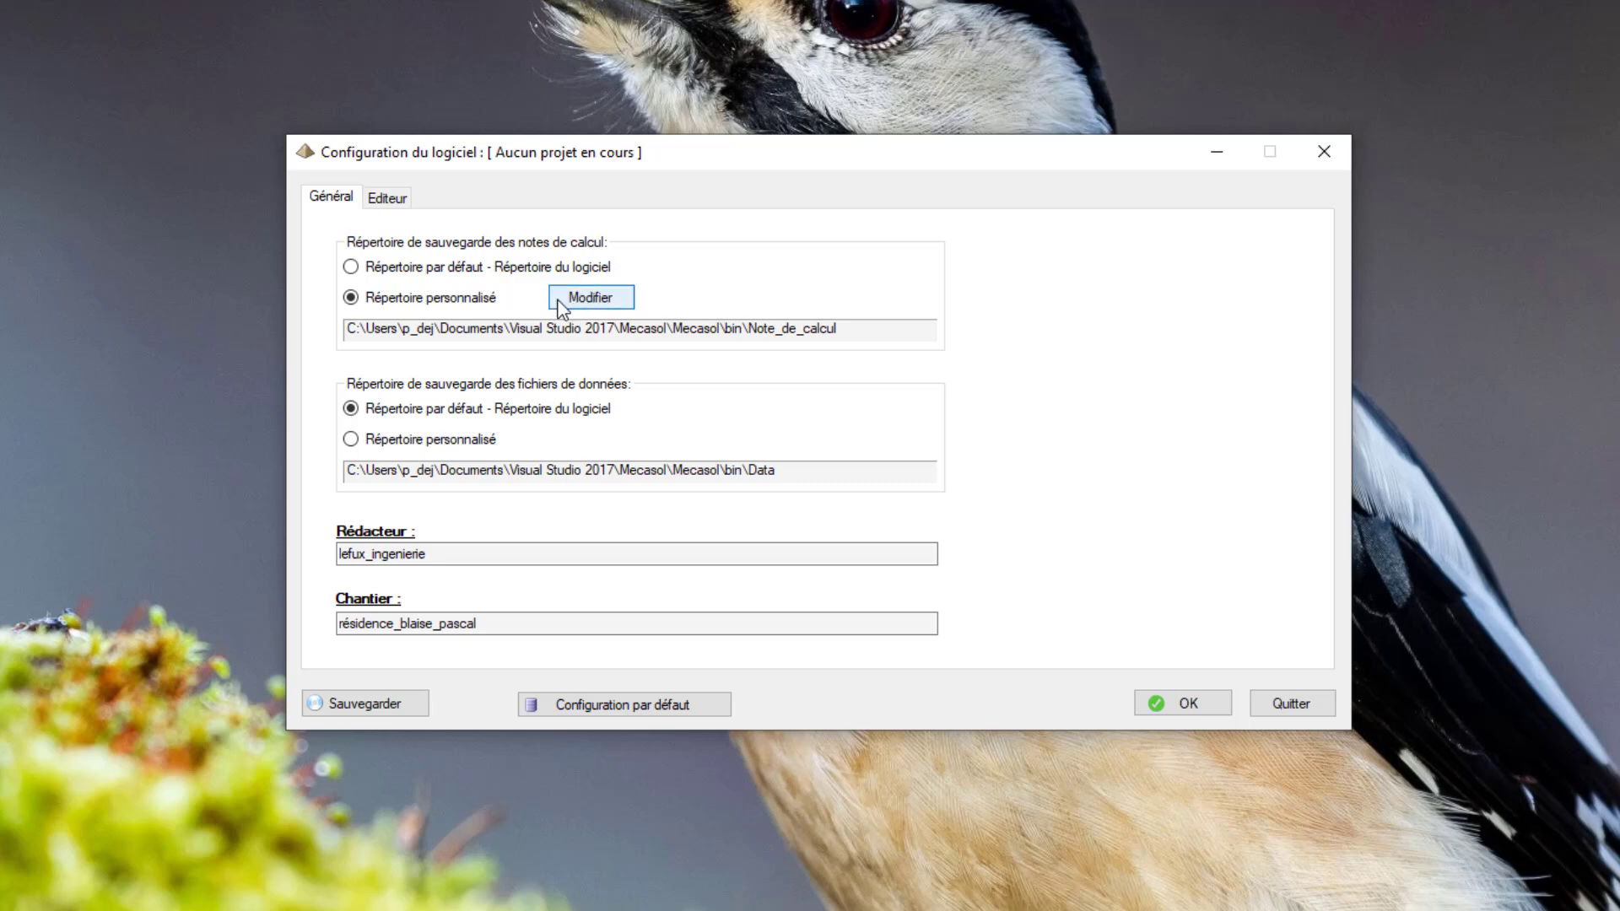
click(581, 300)
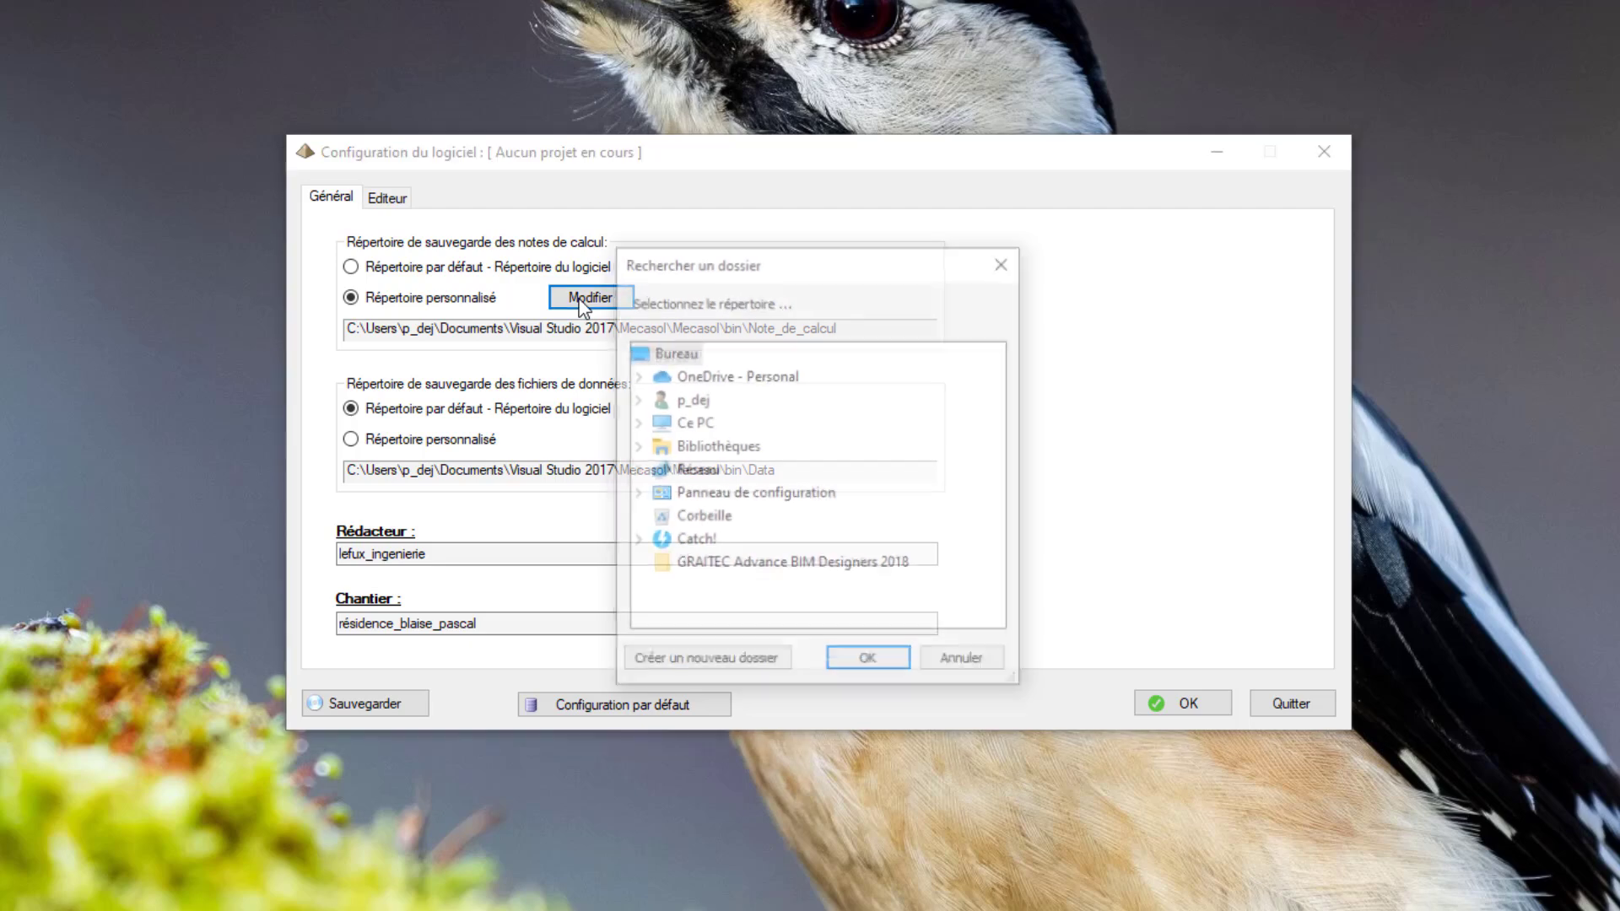
double_click(686, 425)
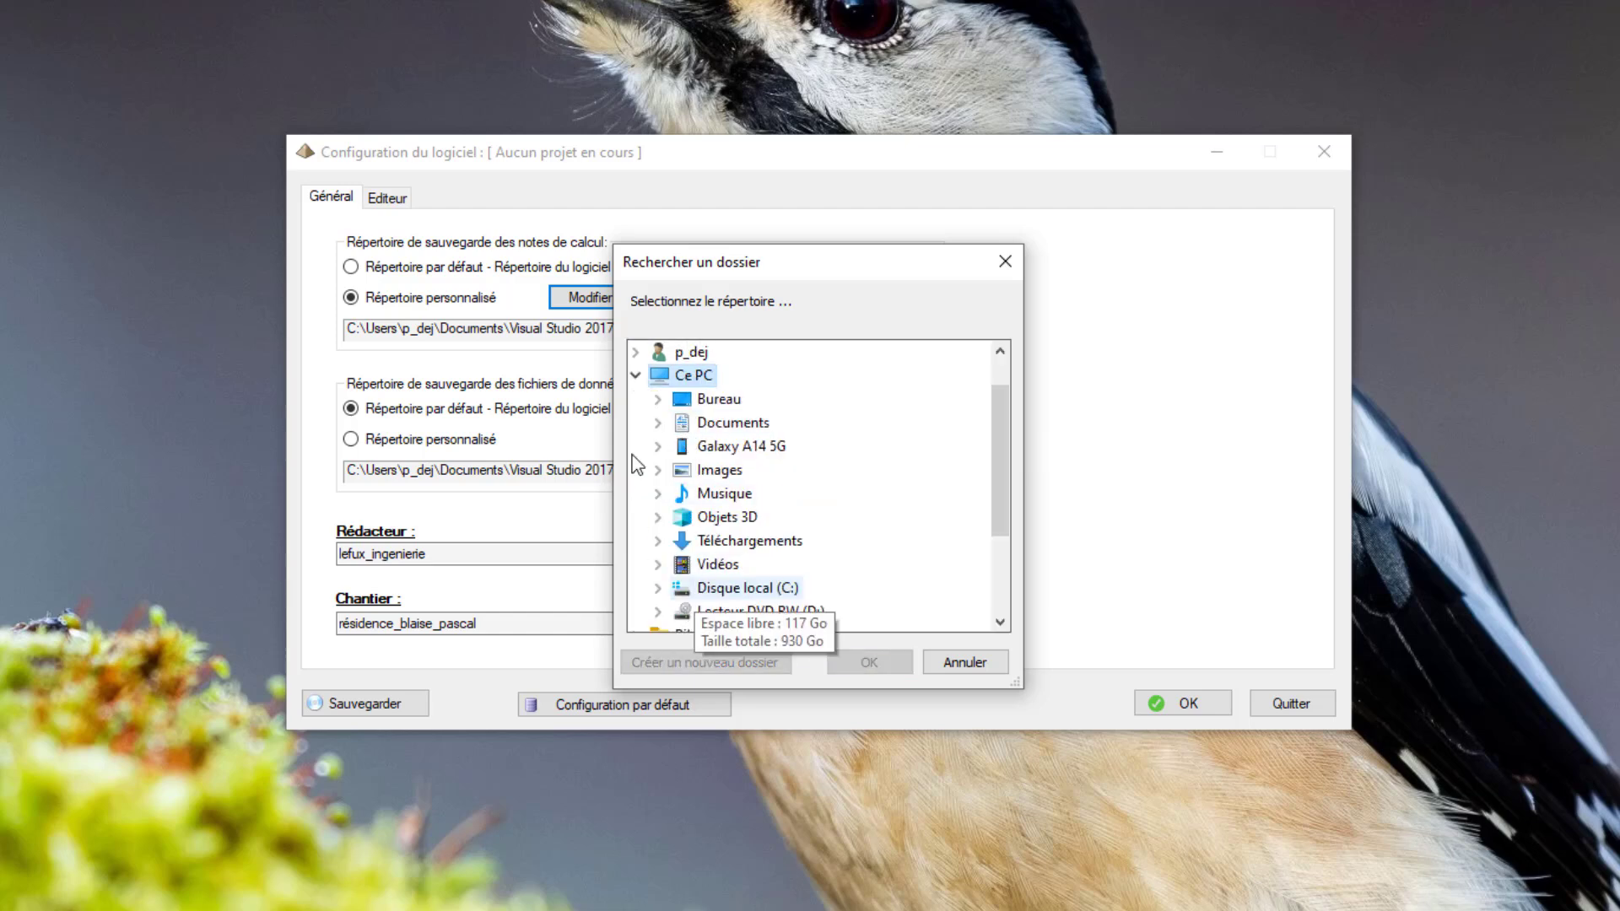
mouse_move(989, 453)
mouse_down()
mouse_move(991, 483)
mouse_move(990, 407)
mouse_move(997, 498)
mouse_move(998, 435)
mouse_up()
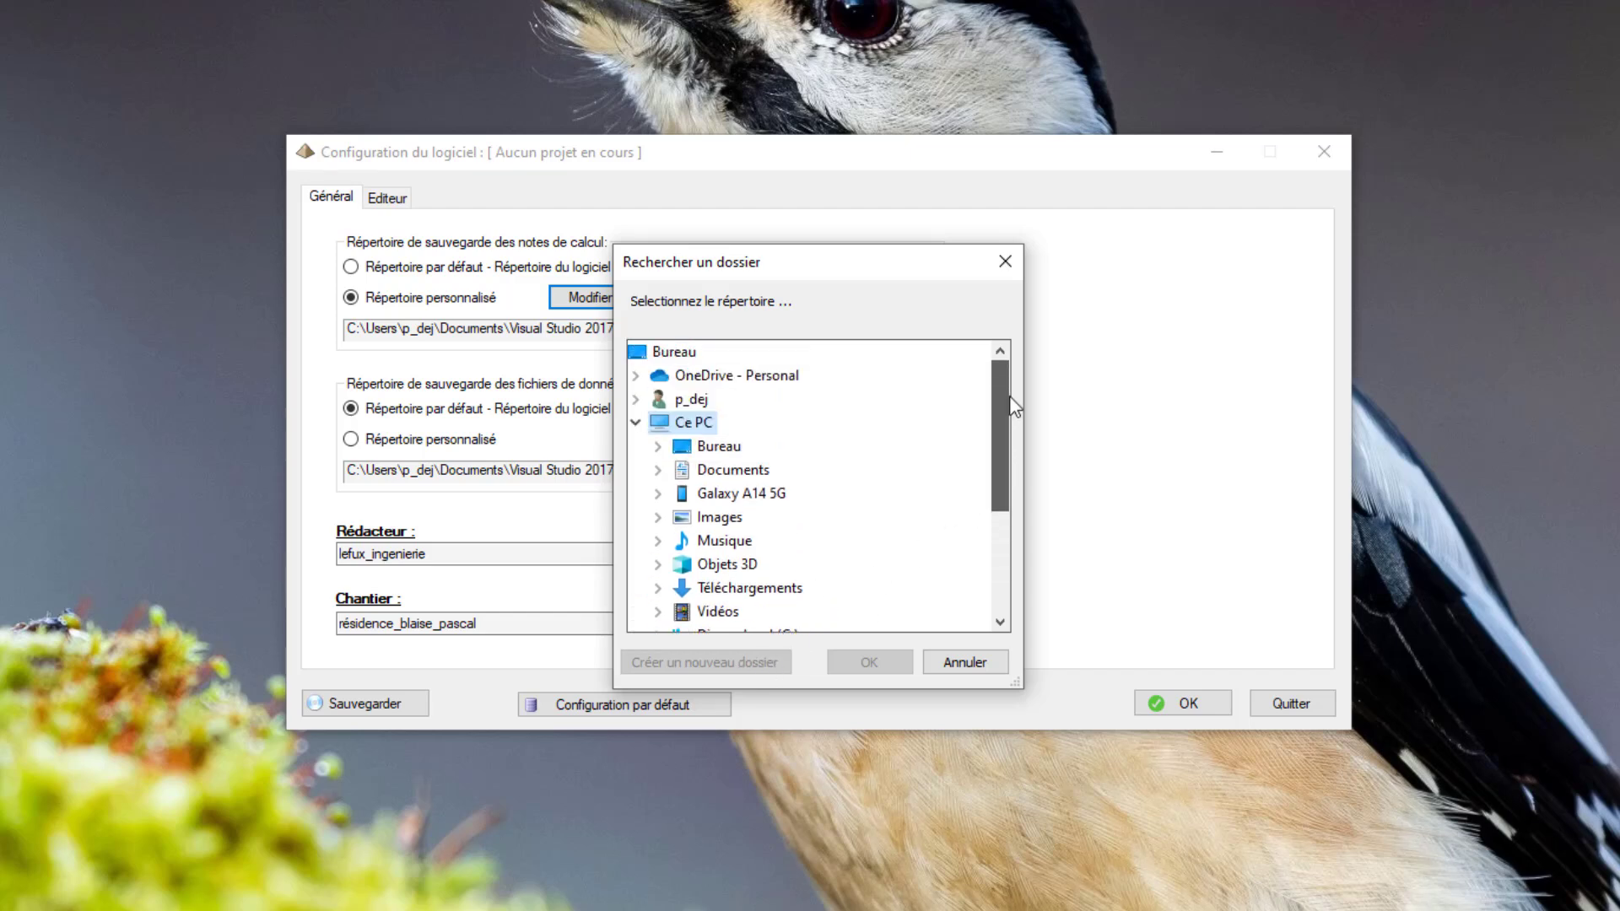
double_click(759, 477)
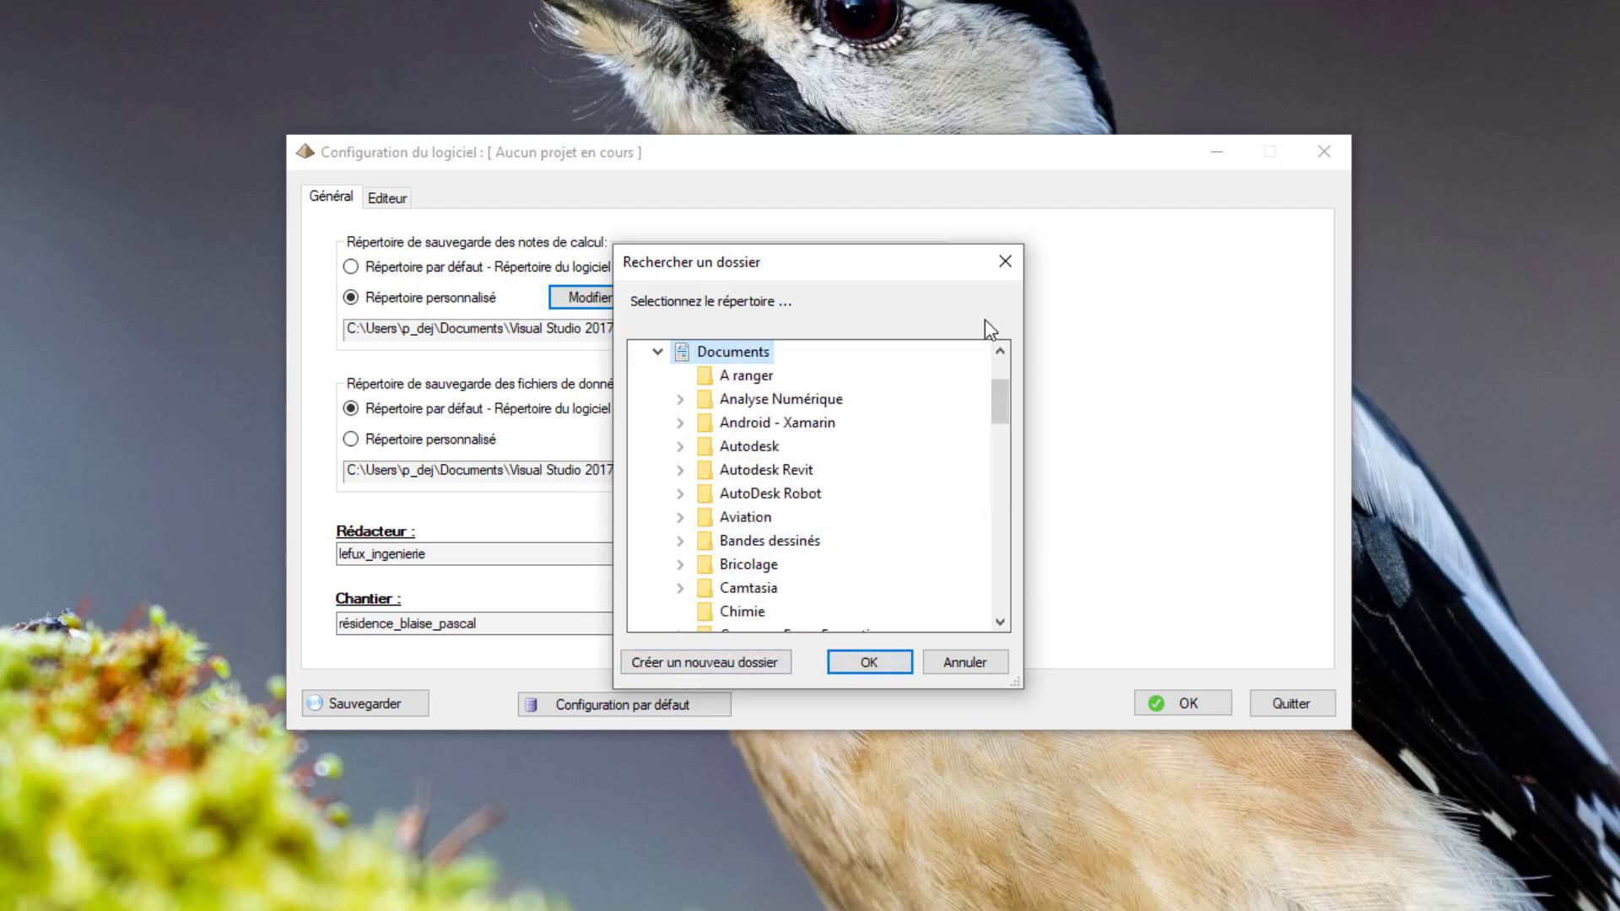
click(1005, 262)
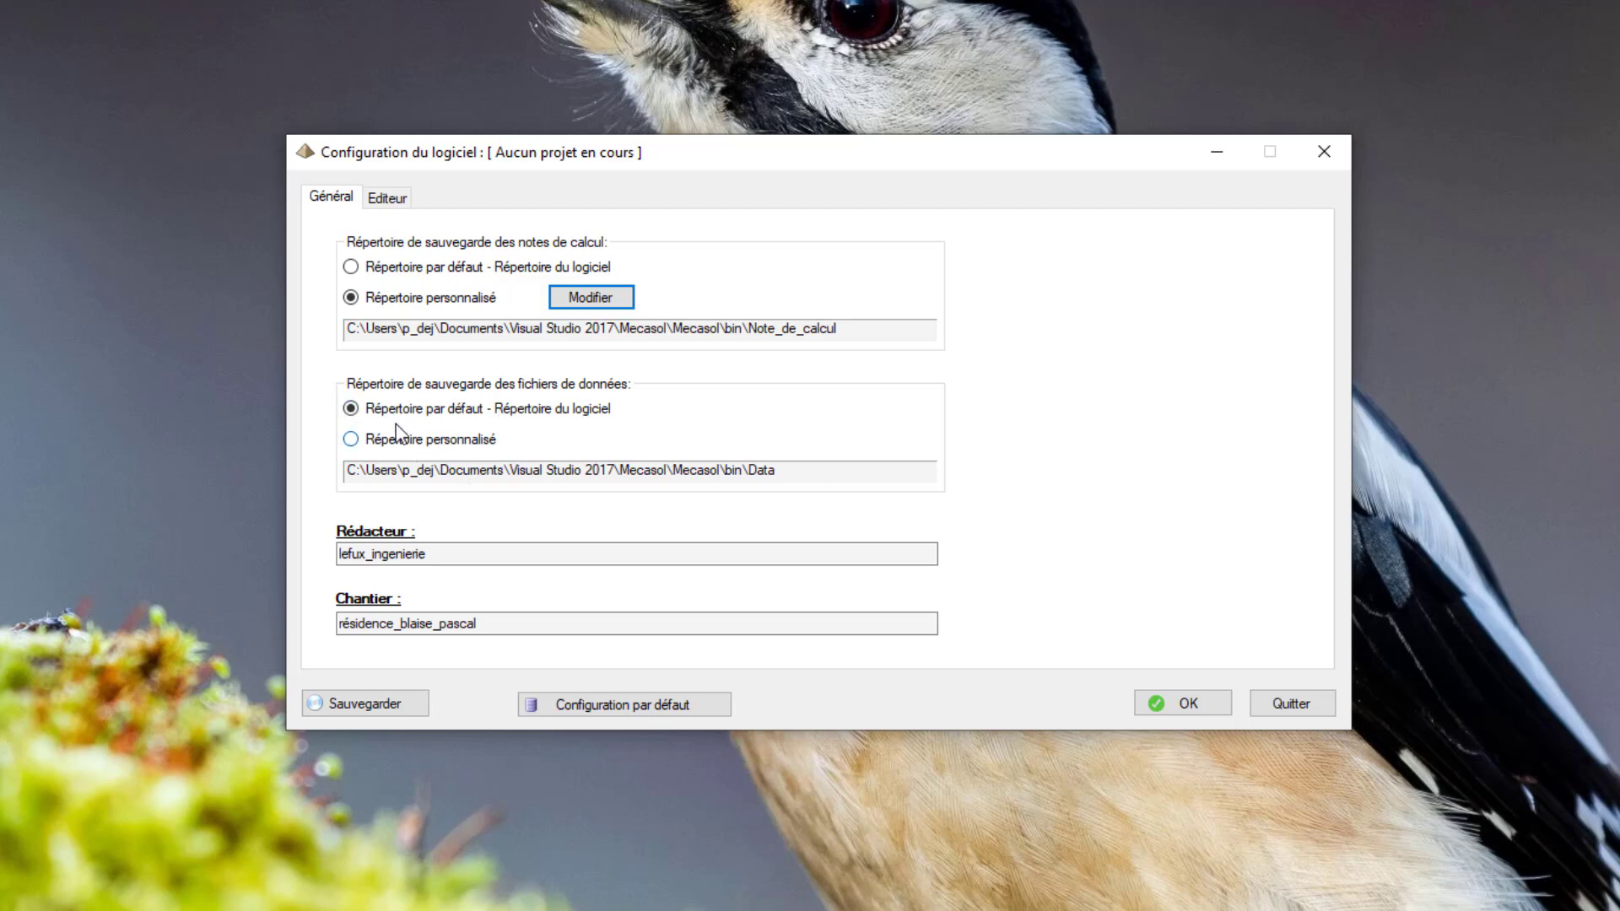
click(351, 267)
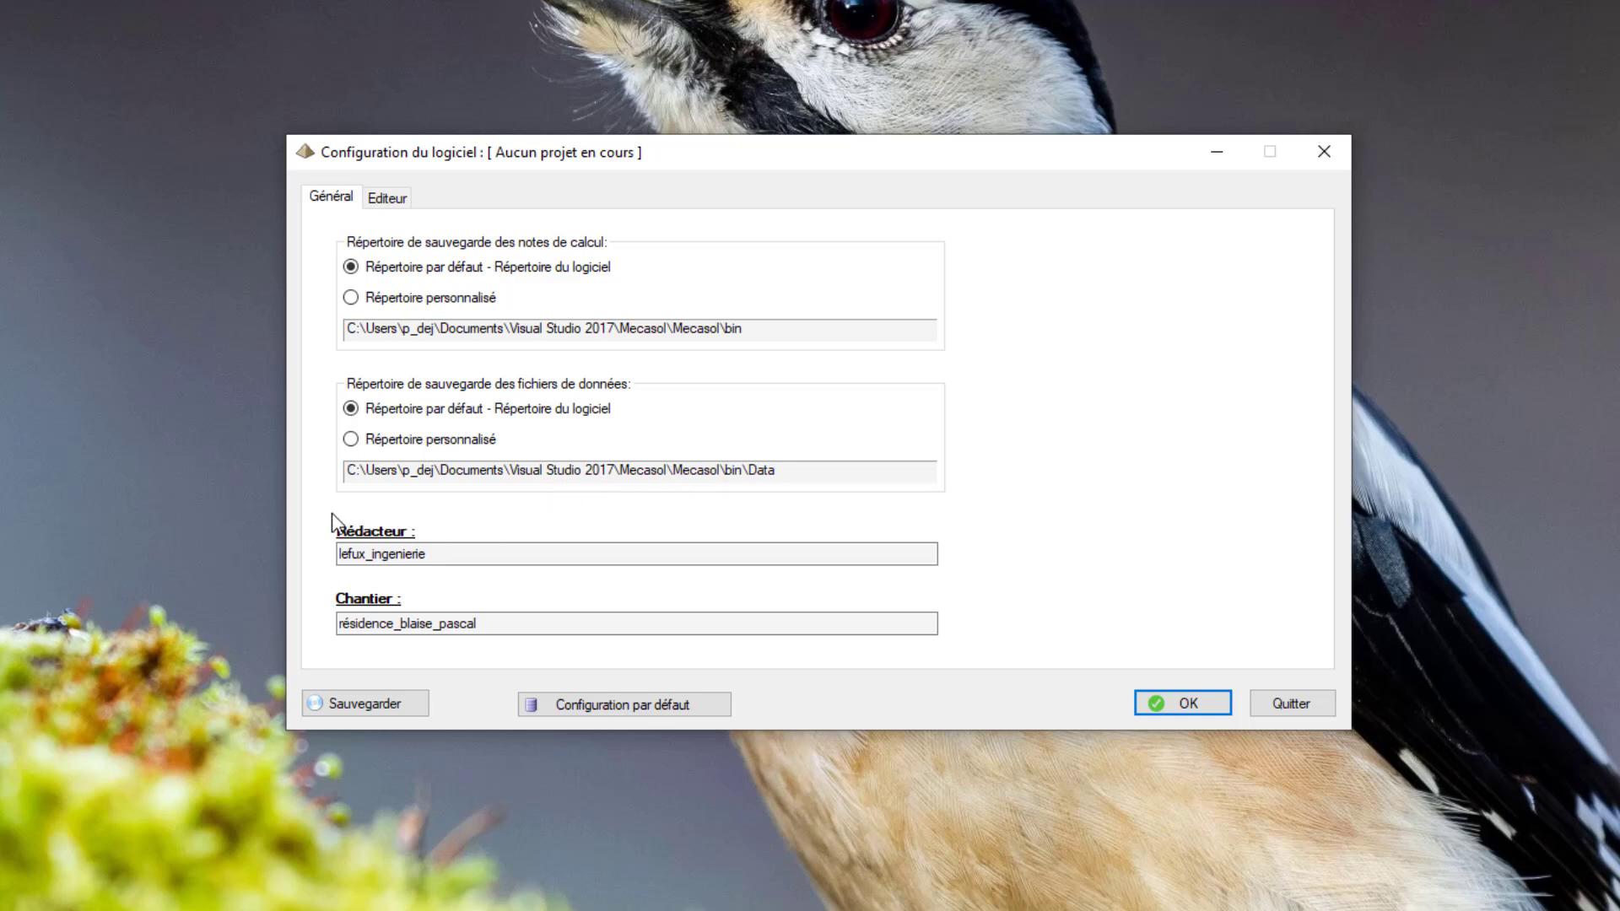
- Set the Chantier name to residence_Toulouse and accept the configuration
click(414, 553)
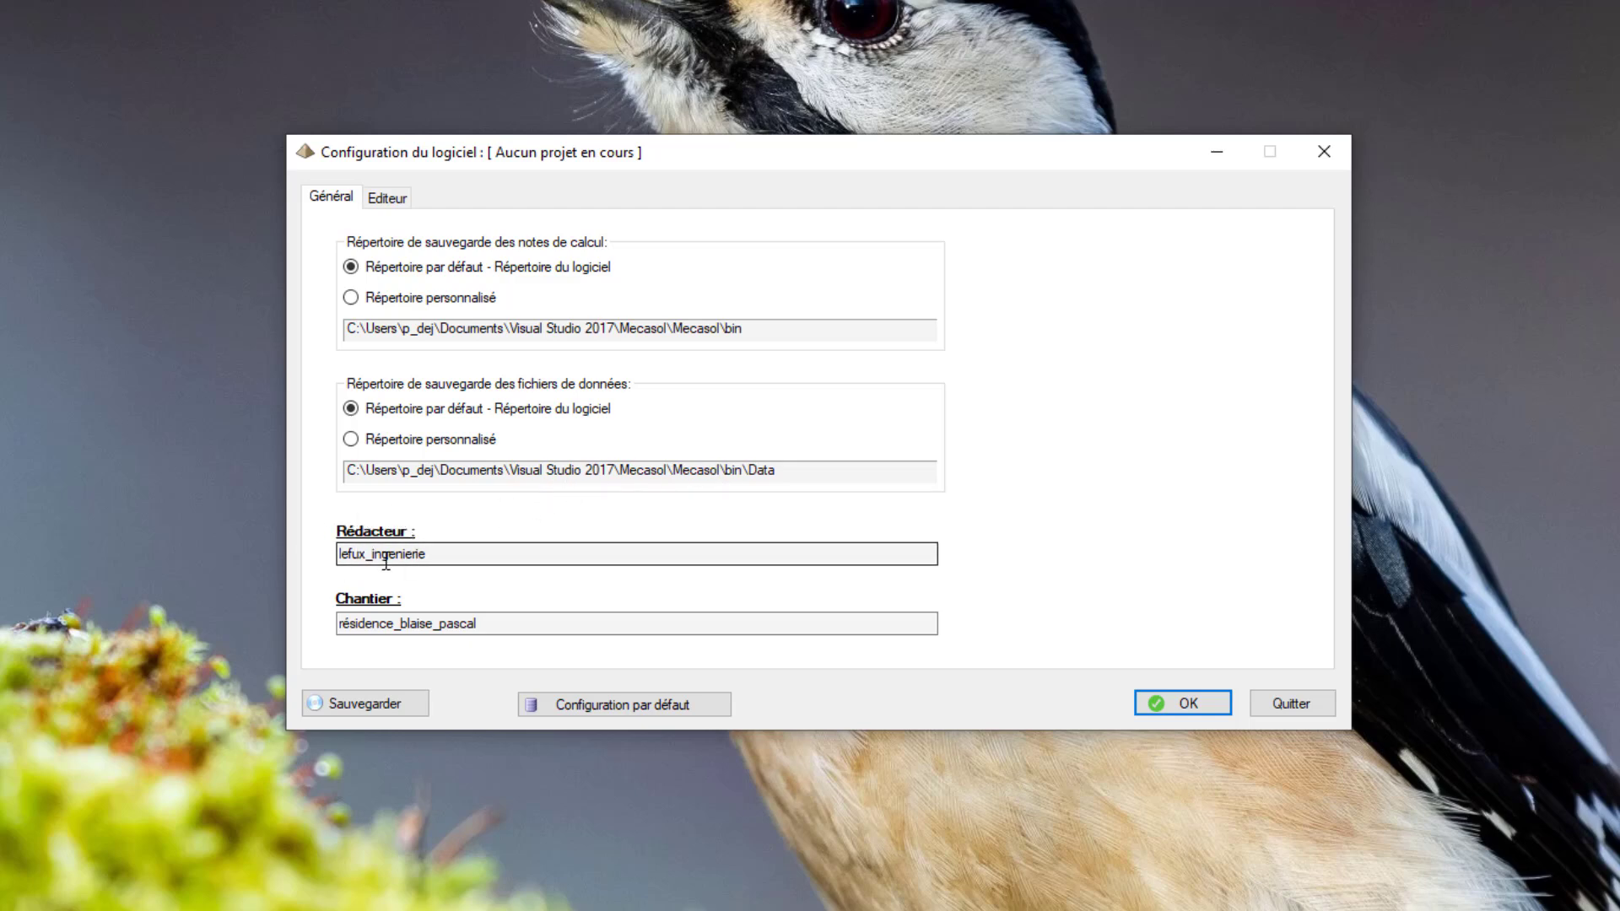
key(Tab)
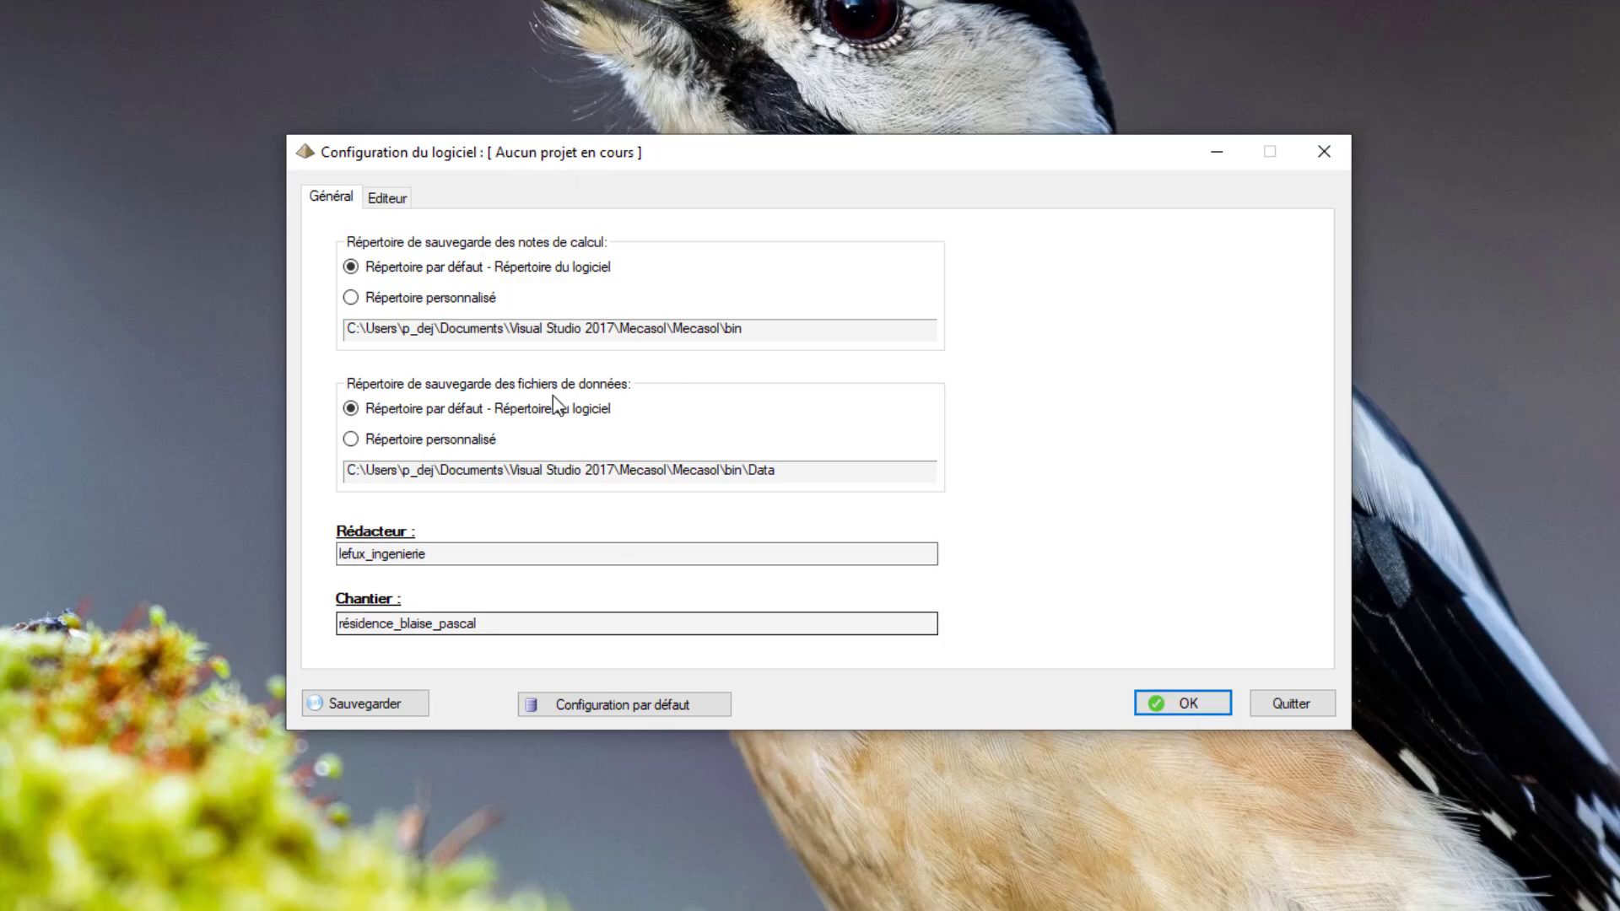
click(490, 623)
double_click(418, 623)
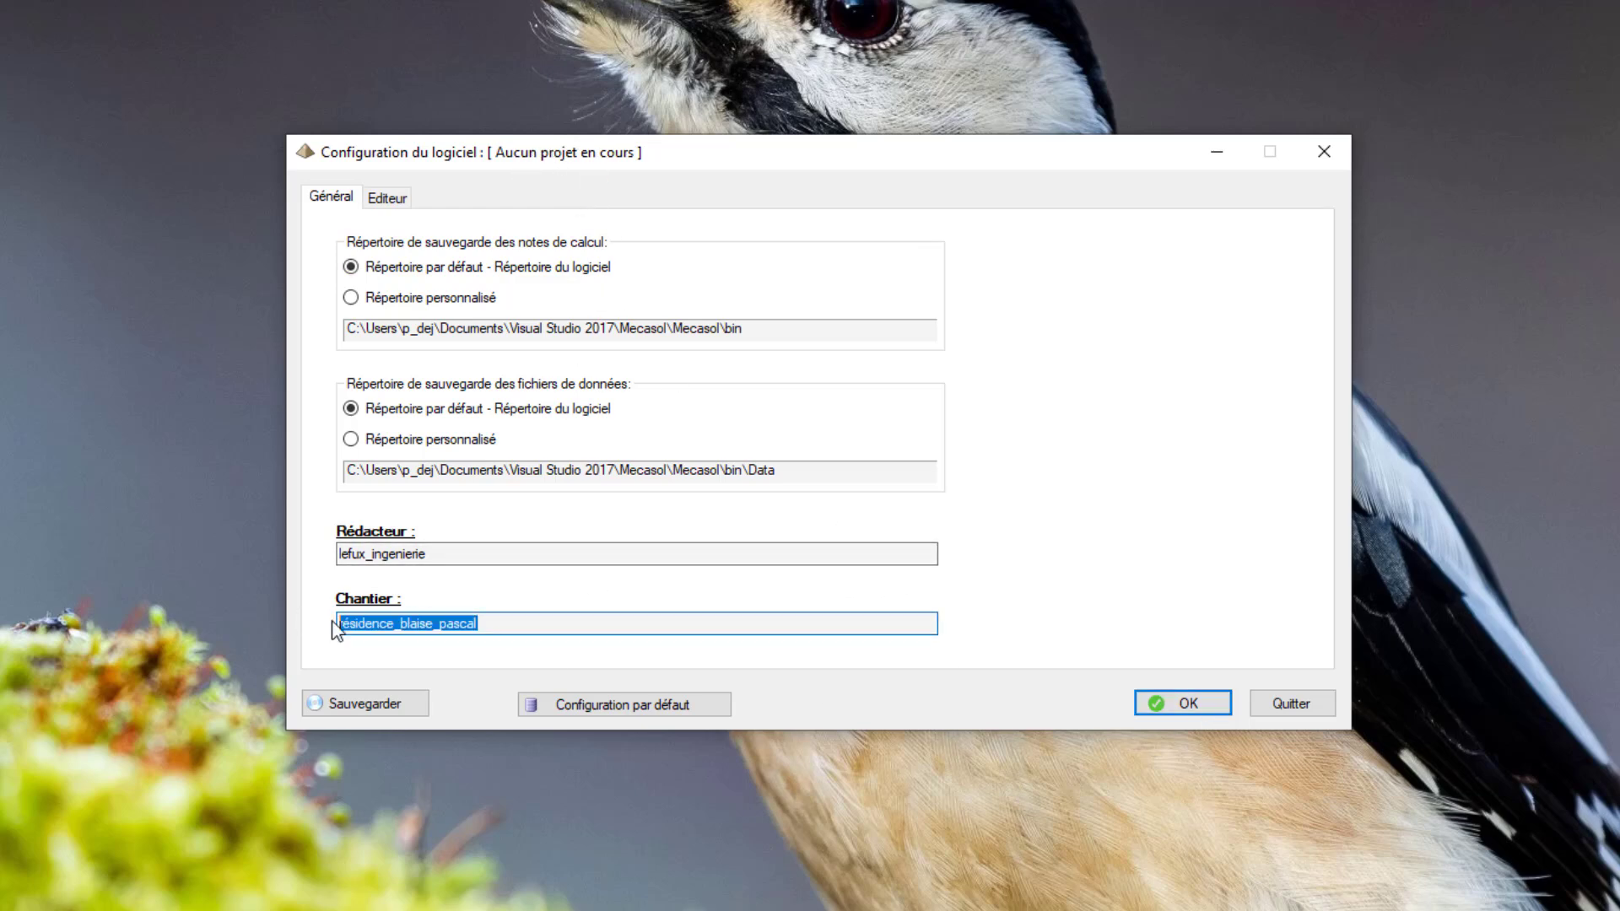
text(r)
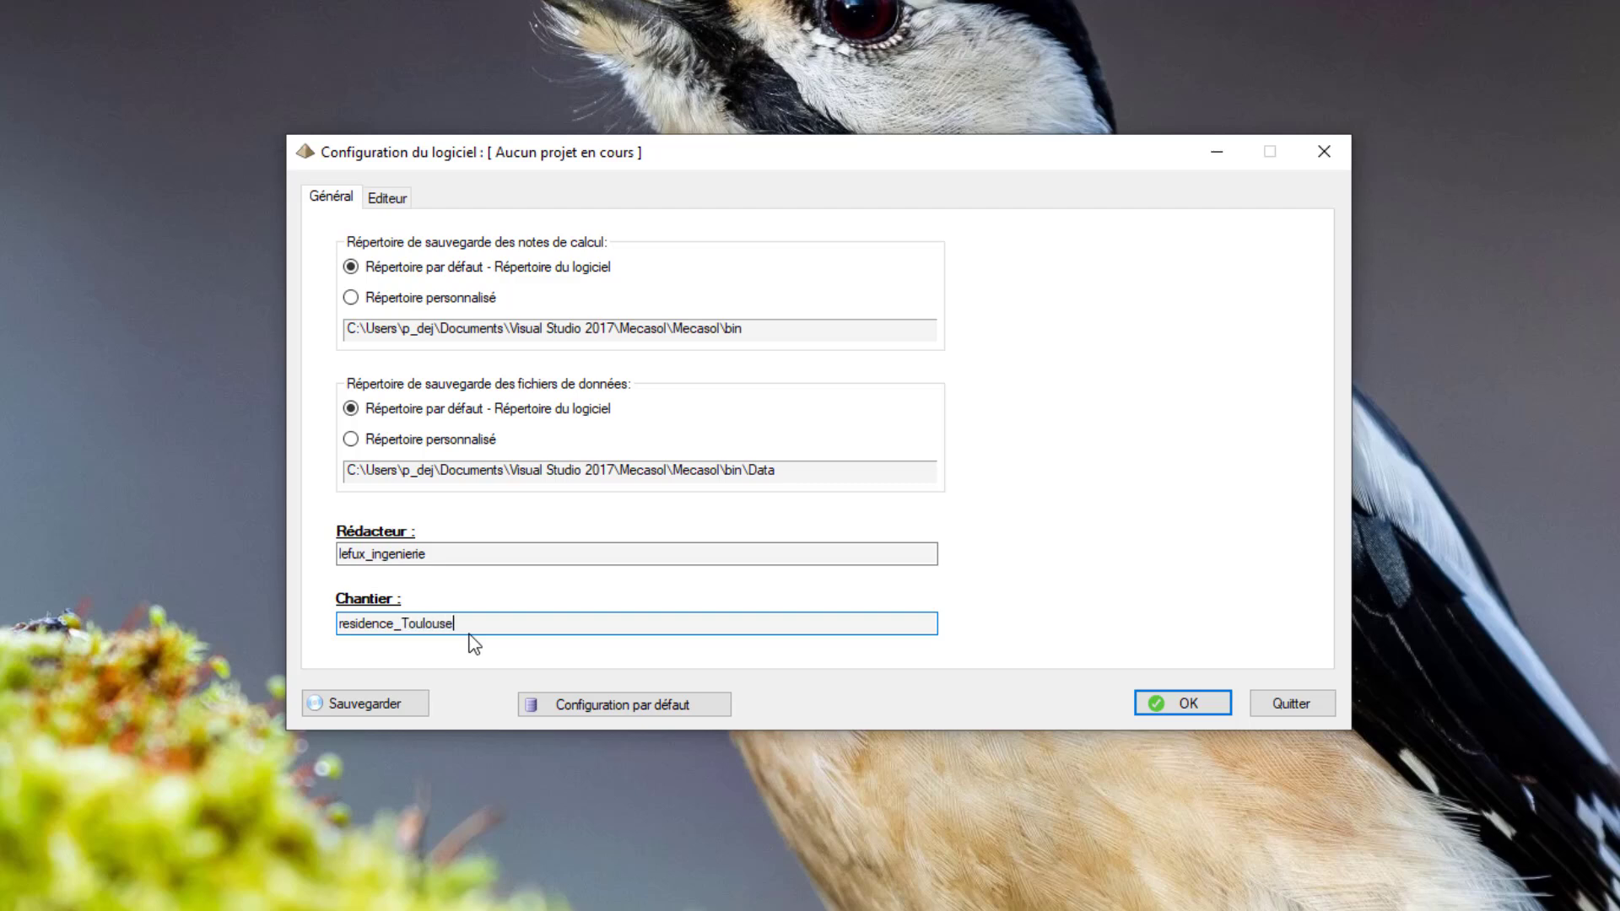
click(1168, 704)
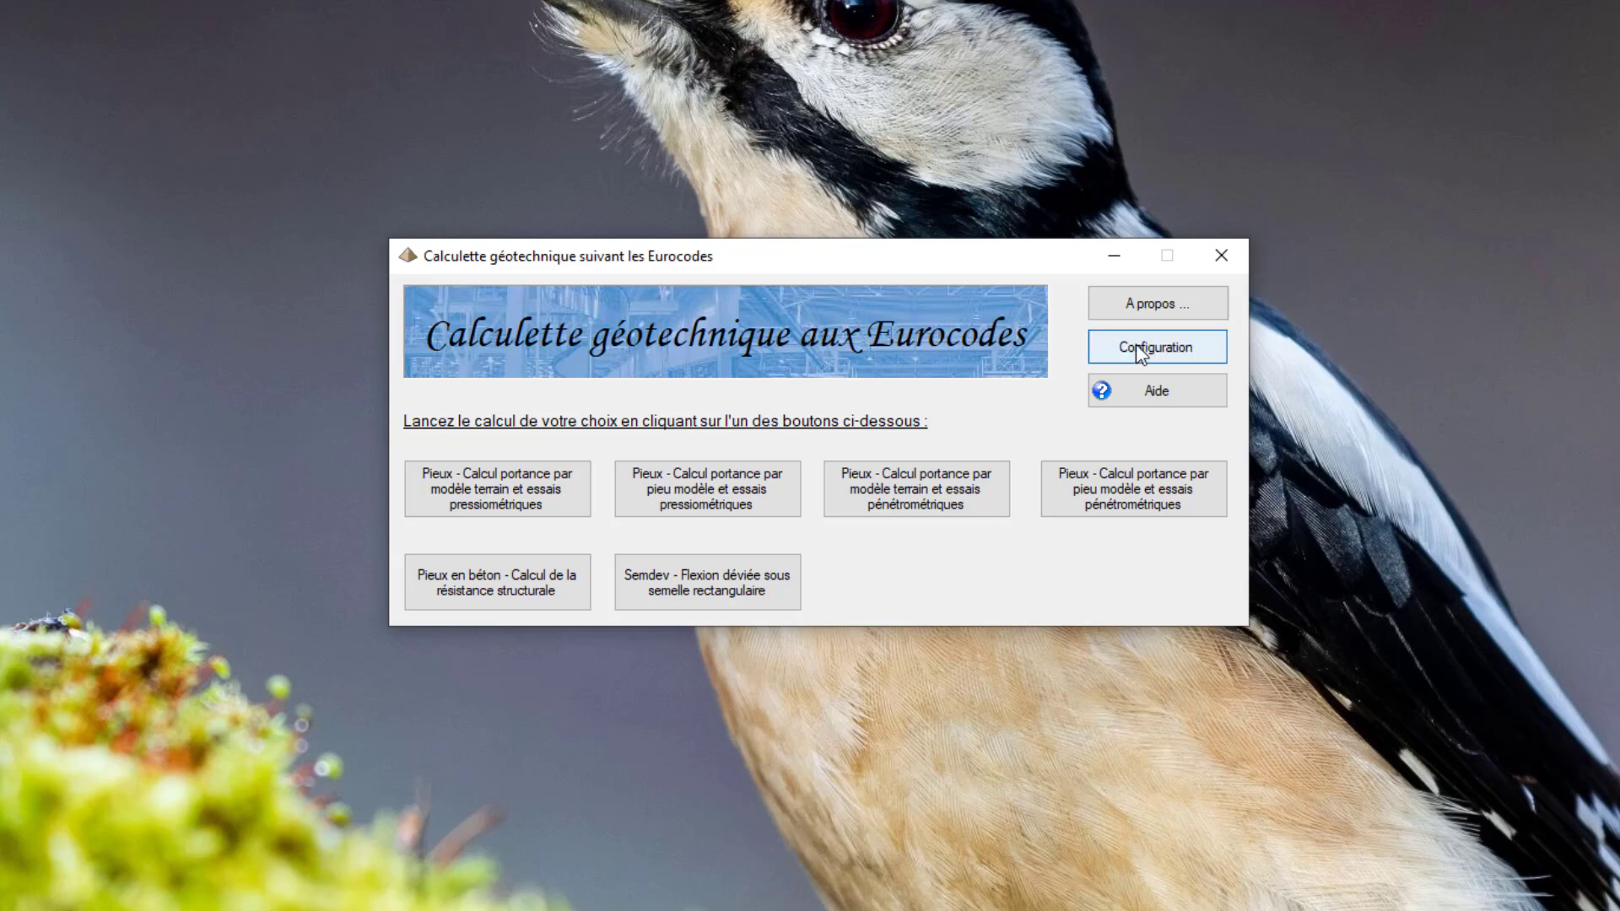
- Reopen the configuration, reset it to the default values and accept it
click(1154, 361)
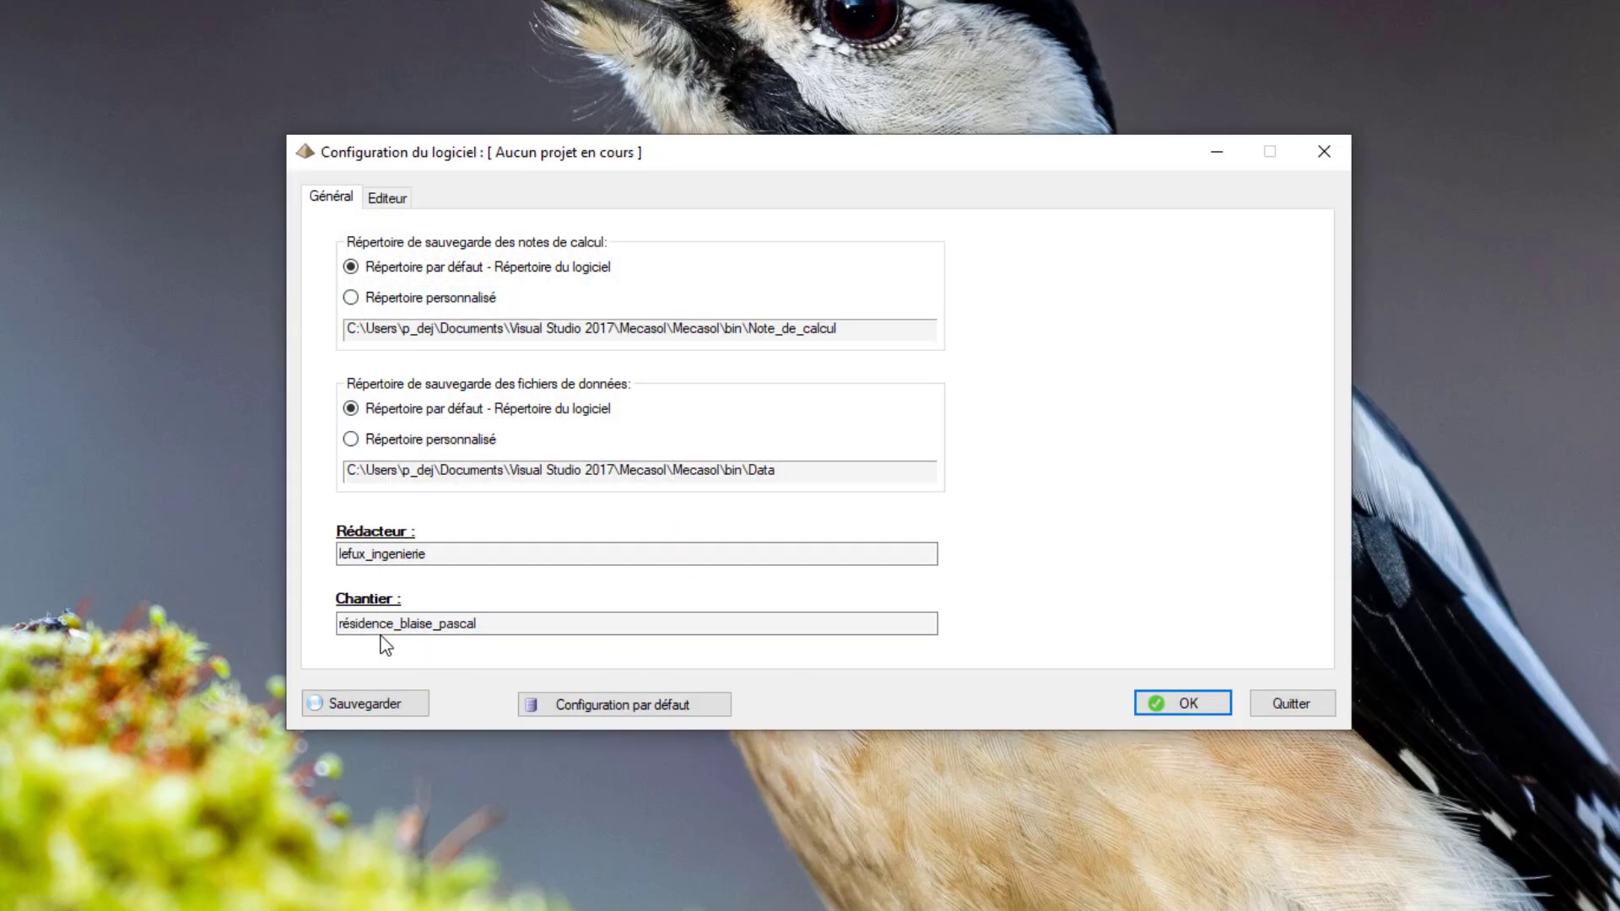
click(464, 627)
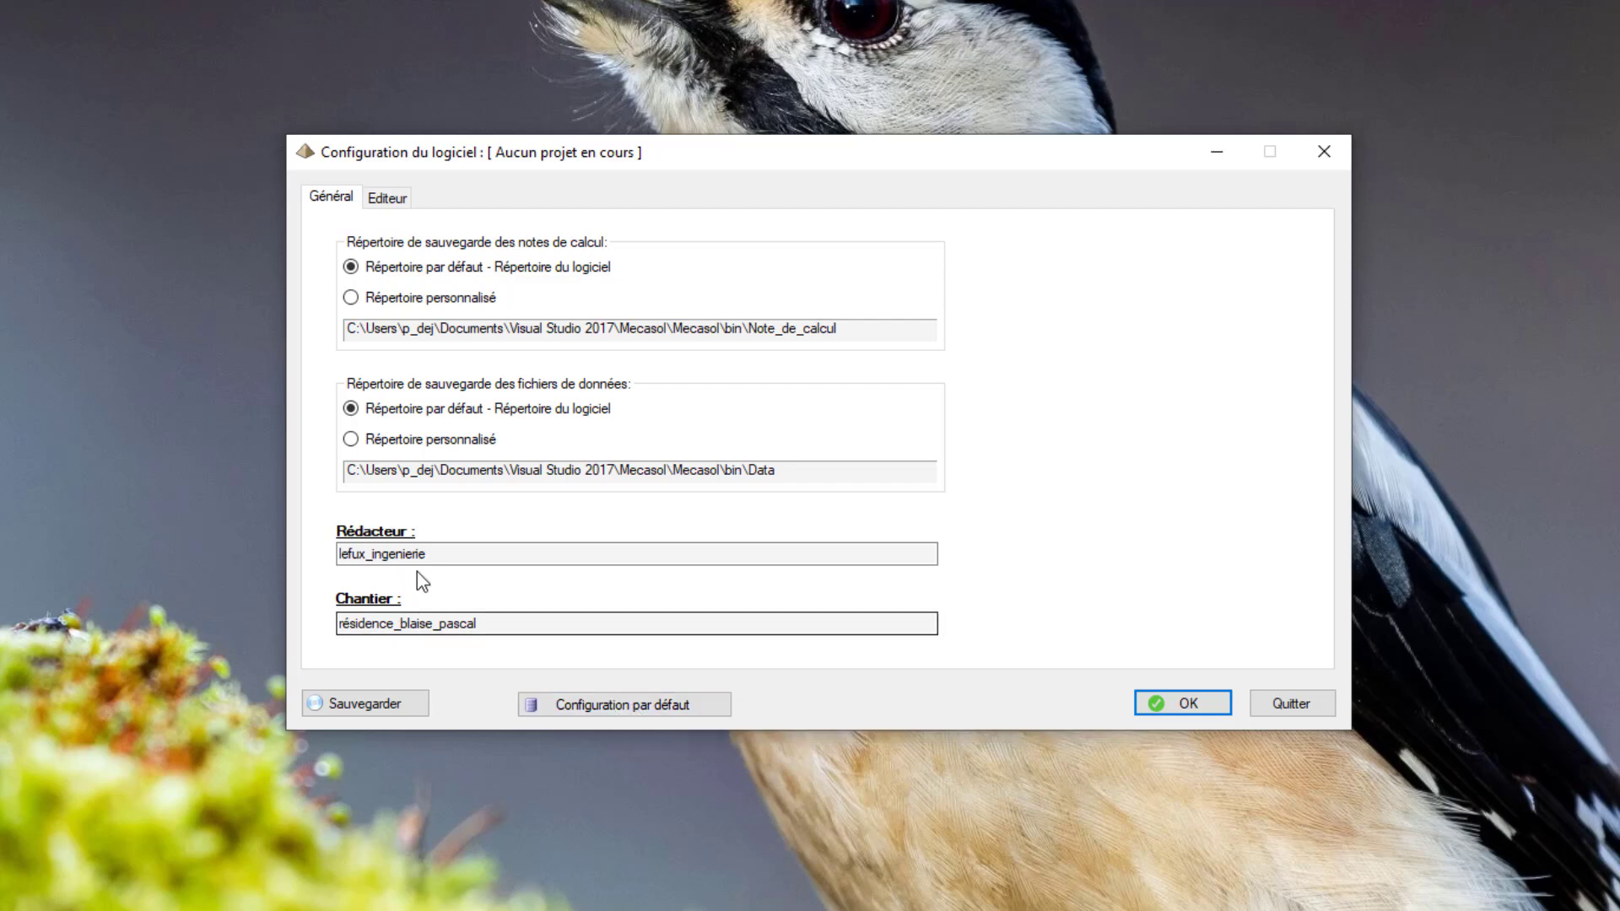
click(629, 707)
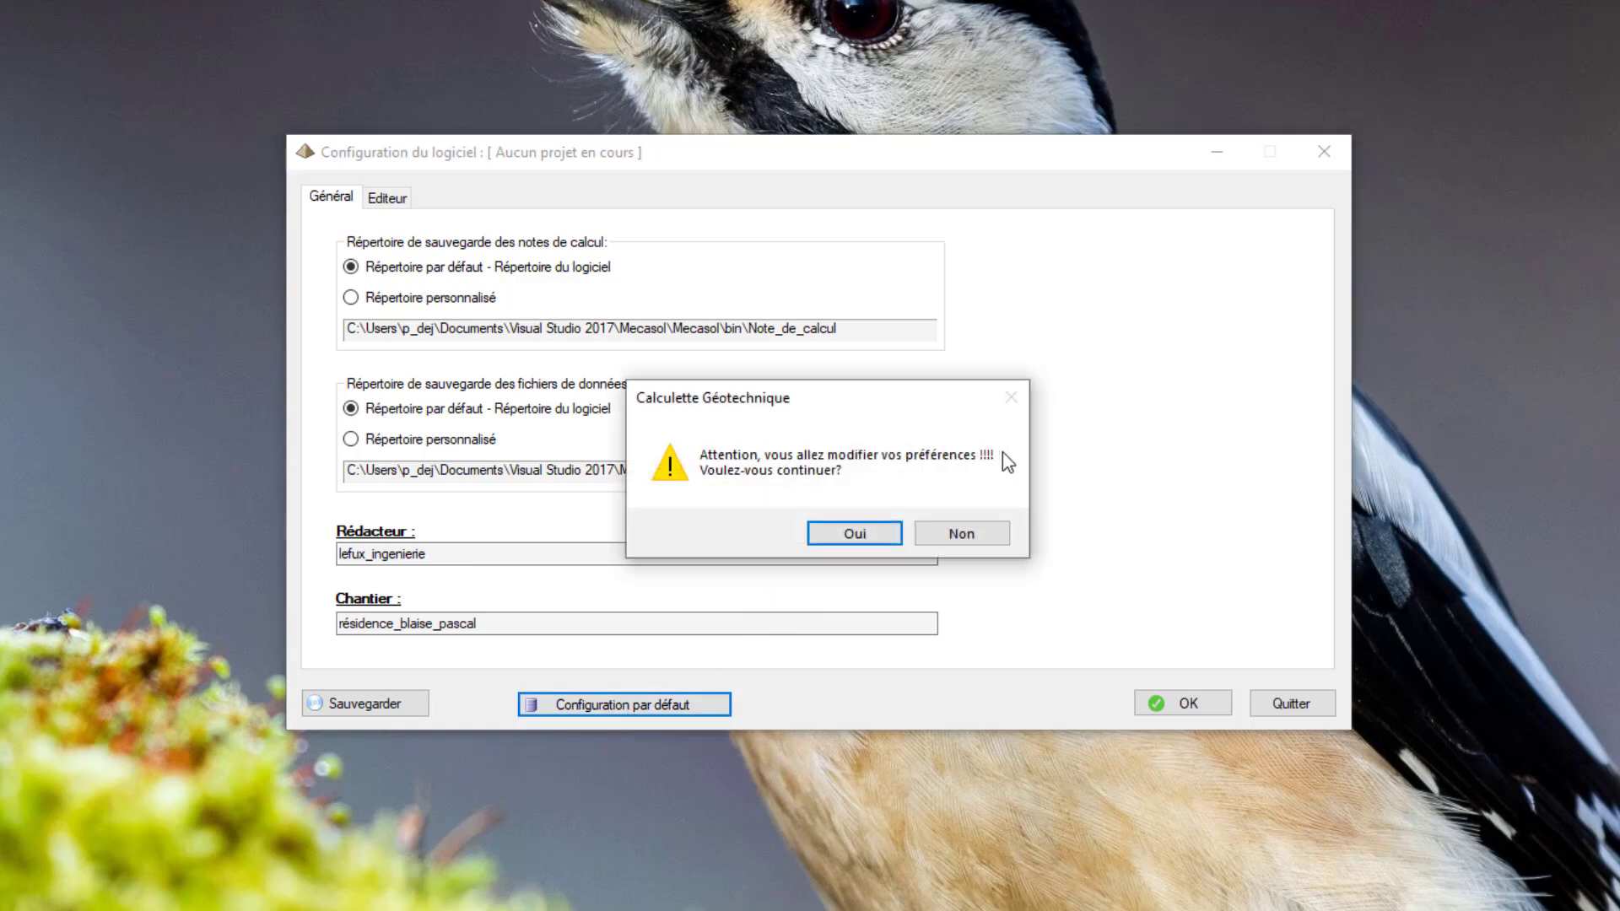
click(864, 538)
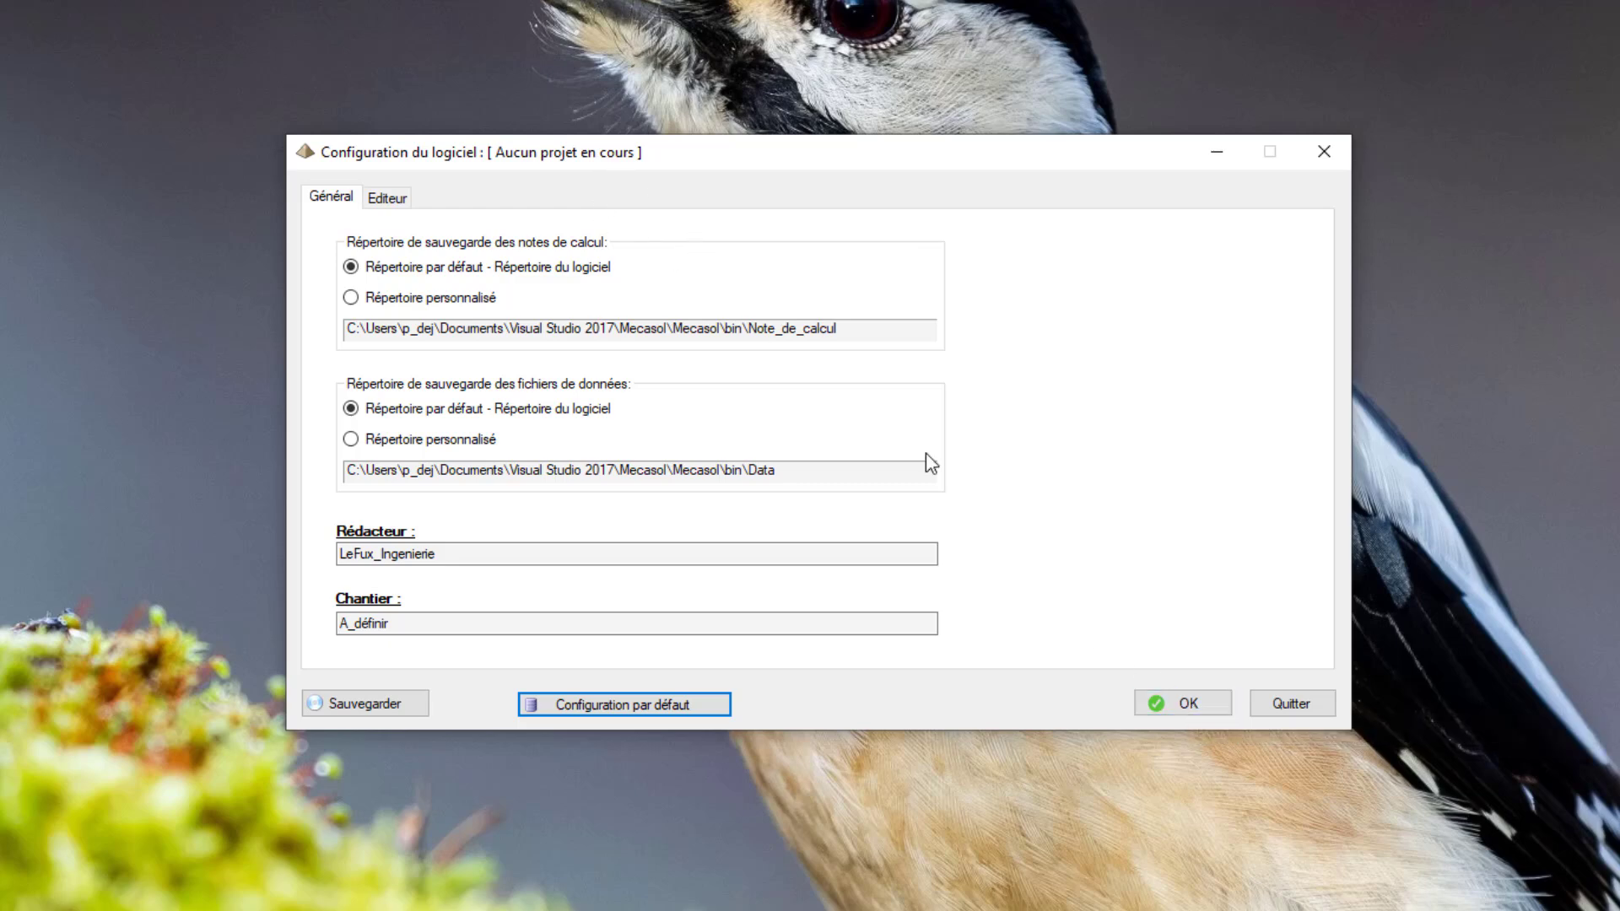
click(1193, 702)
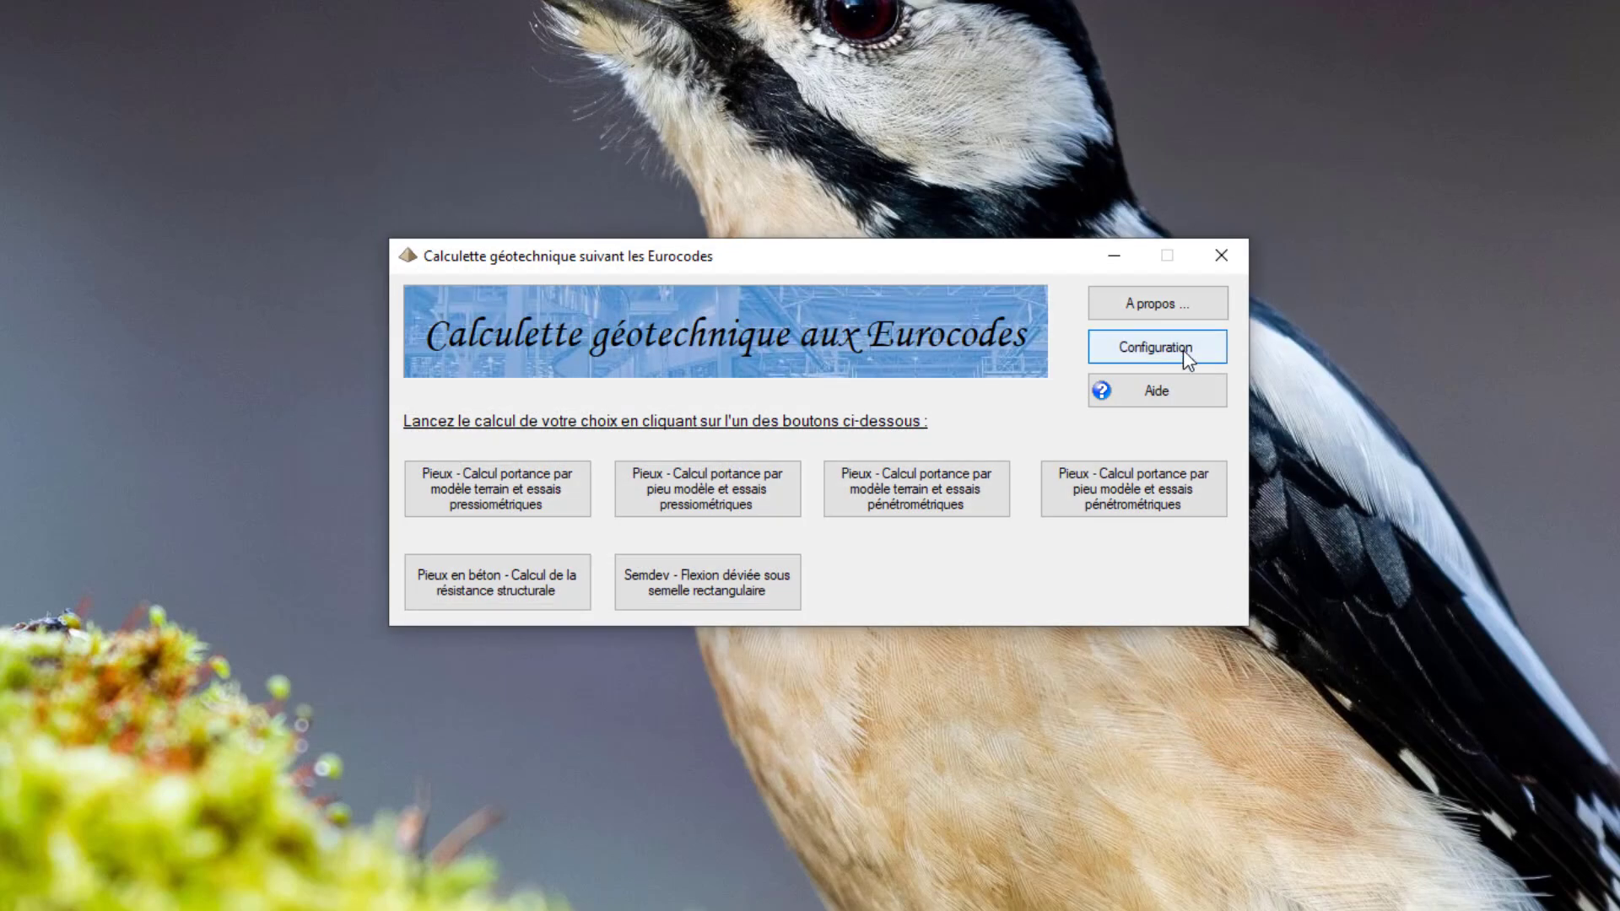
- Reopen the configuration, save its current settings and close the form
click(1189, 353)
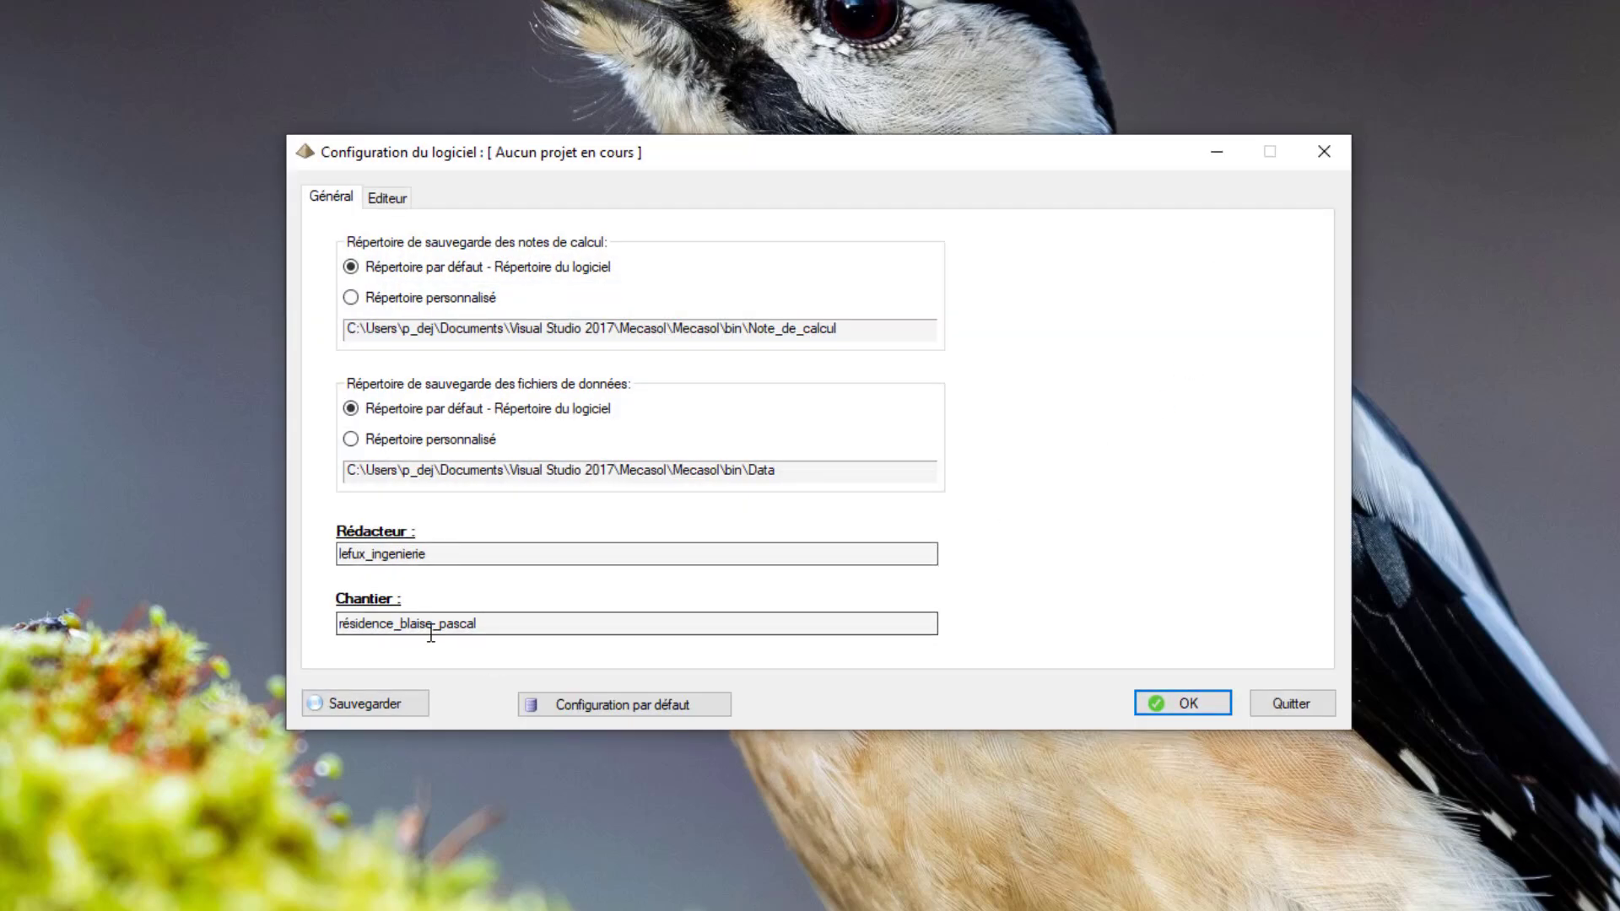
click(367, 708)
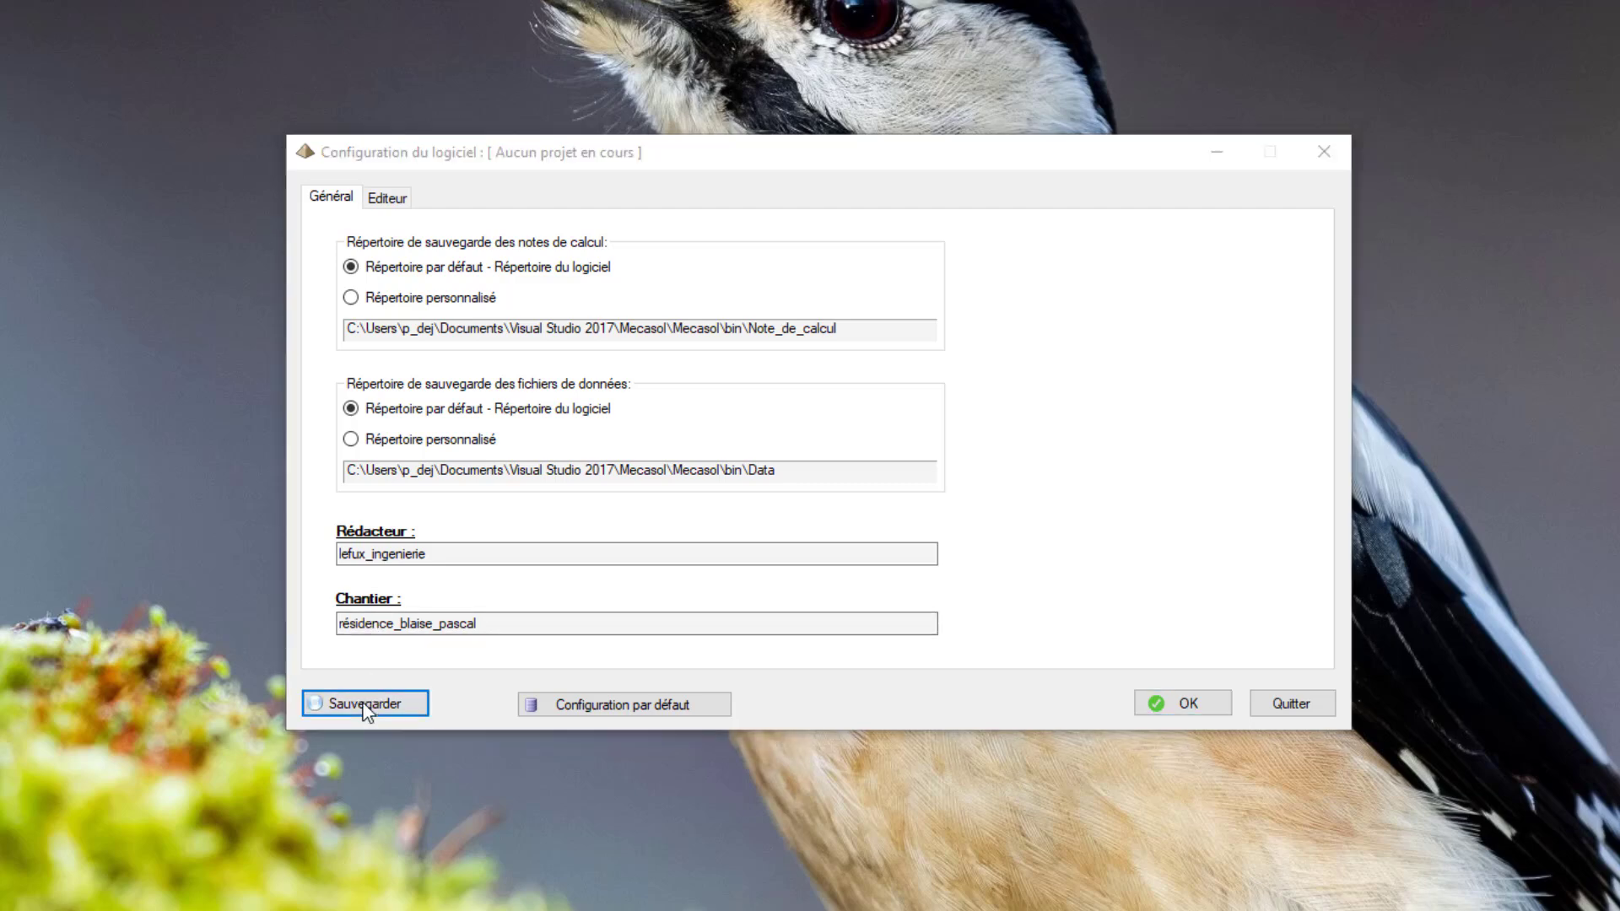
click(1002, 397)
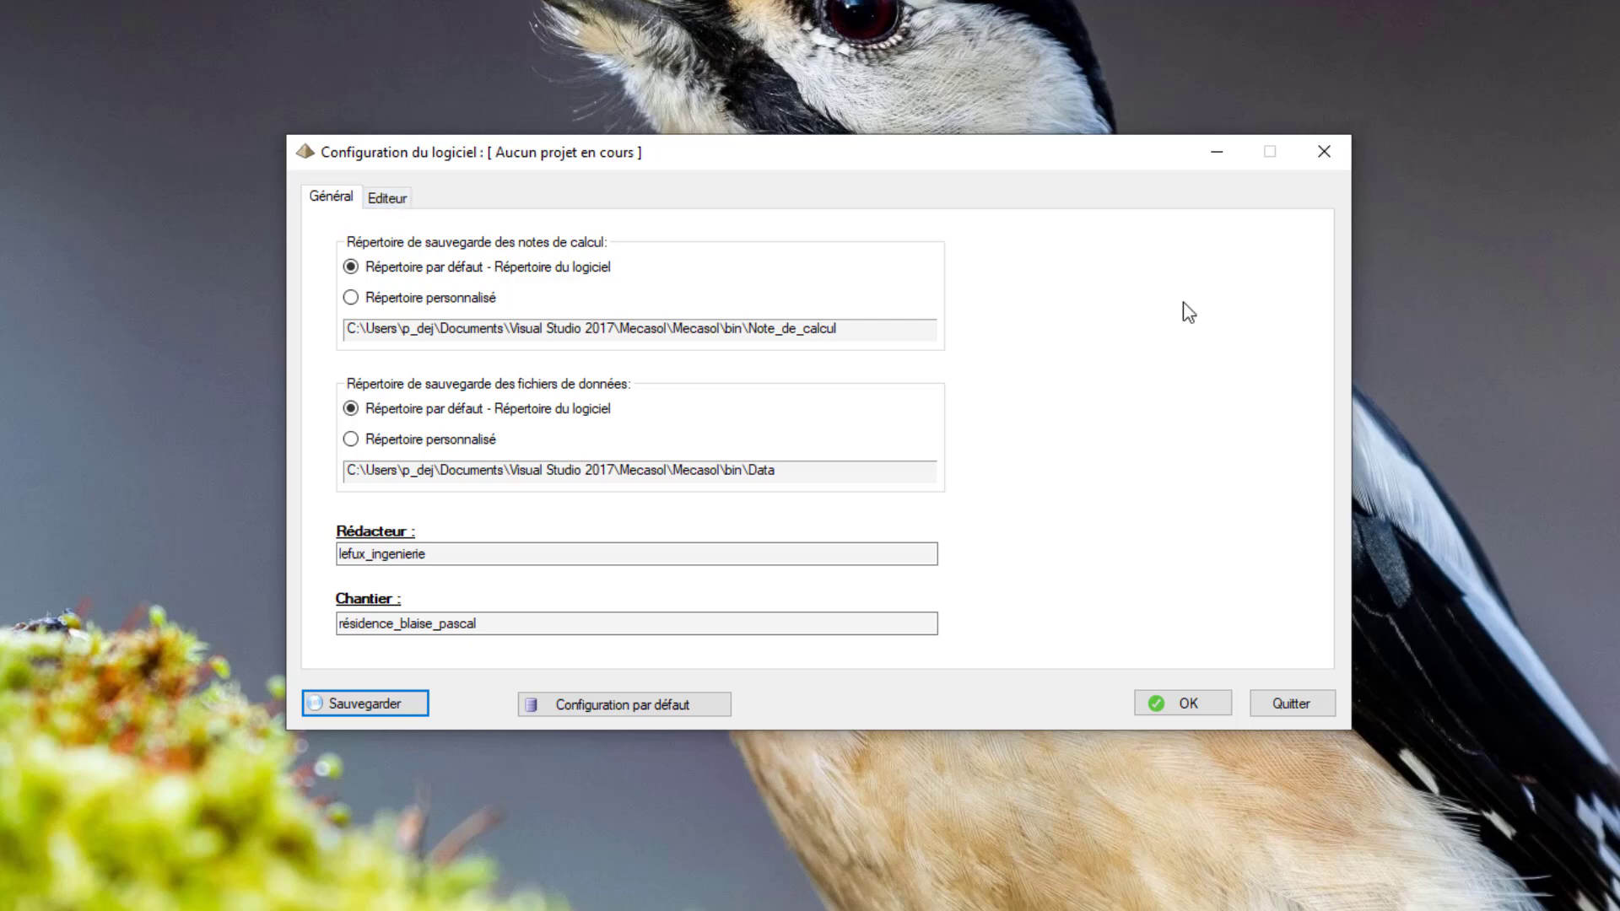
click(1323, 154)
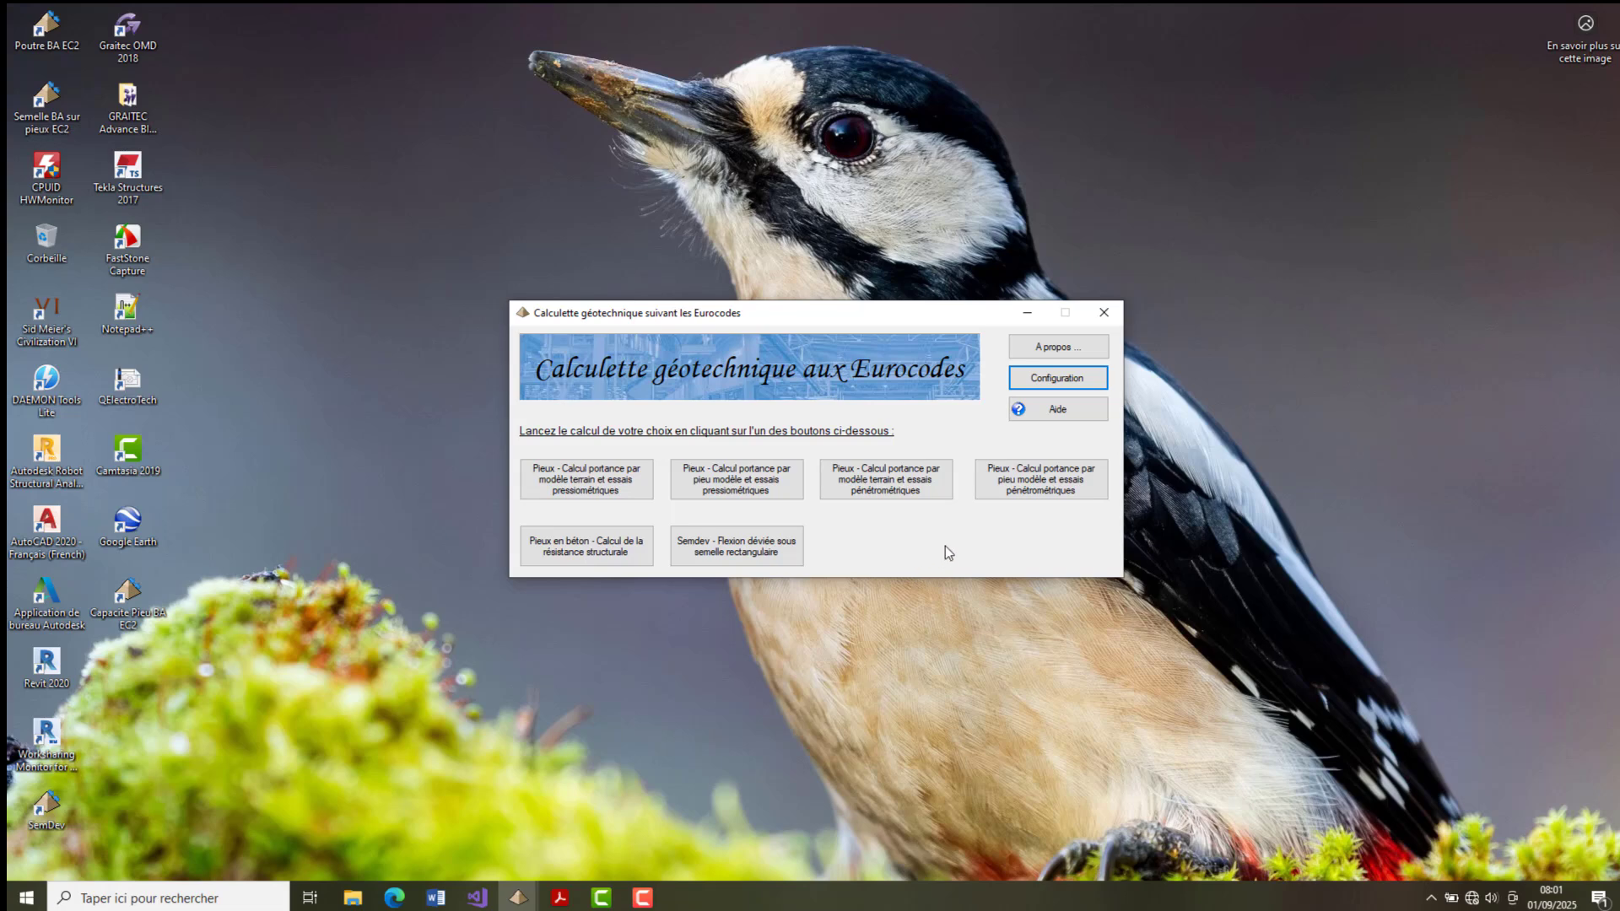
- Open the MecaSol user manual and go to section 3.4 on the Configuration form from the table of contents
click(1057, 411)
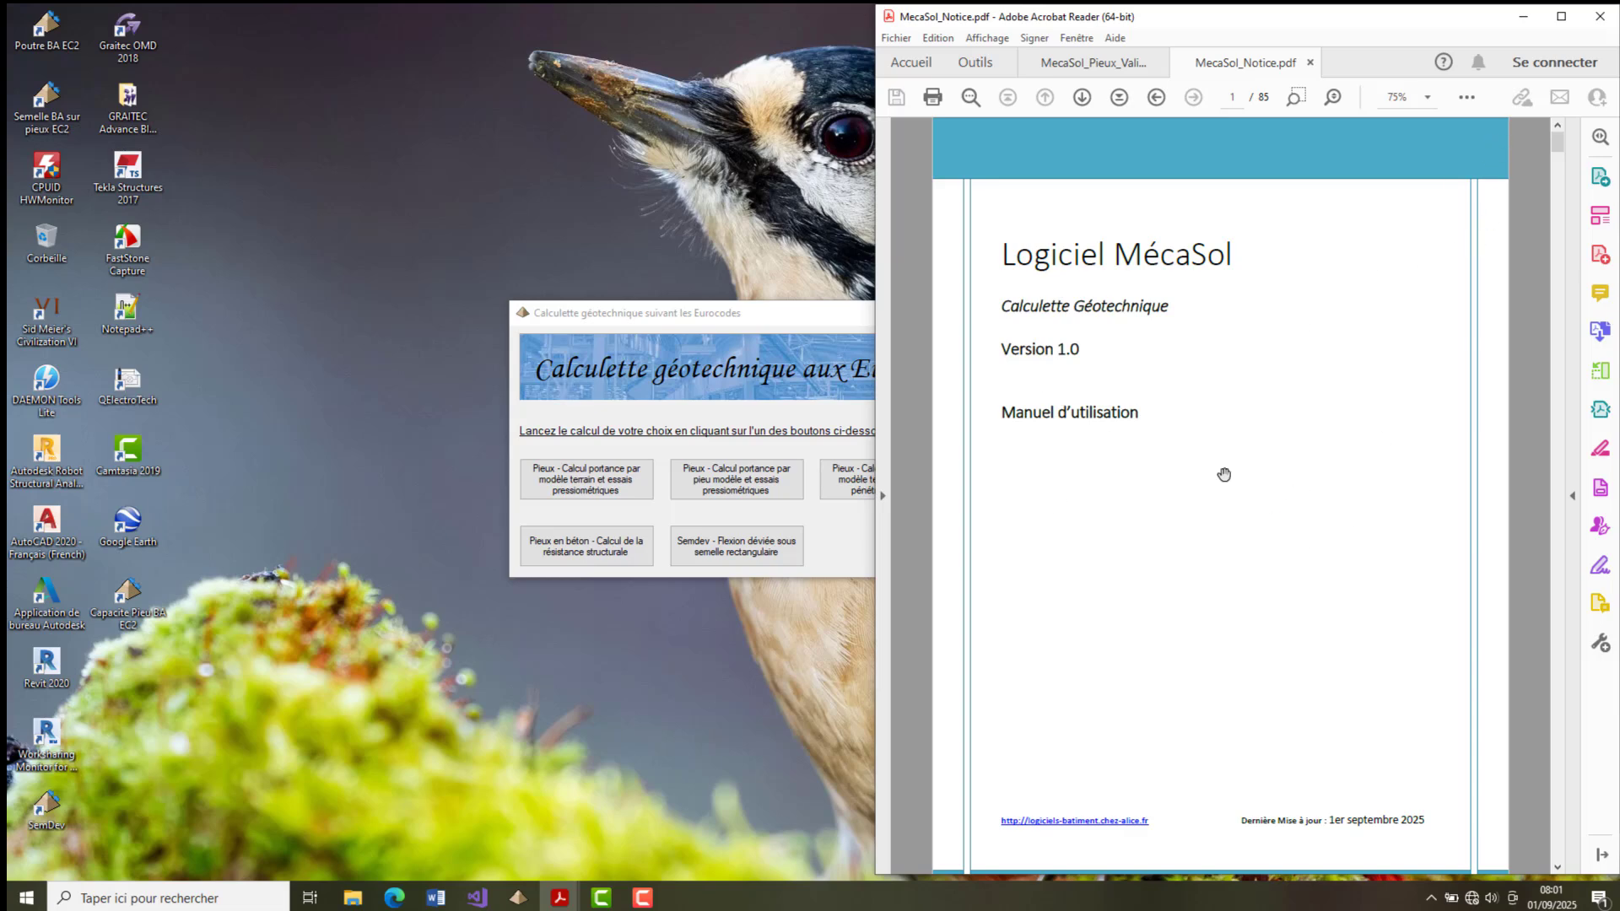
scroll(1219, 474, down, 10)
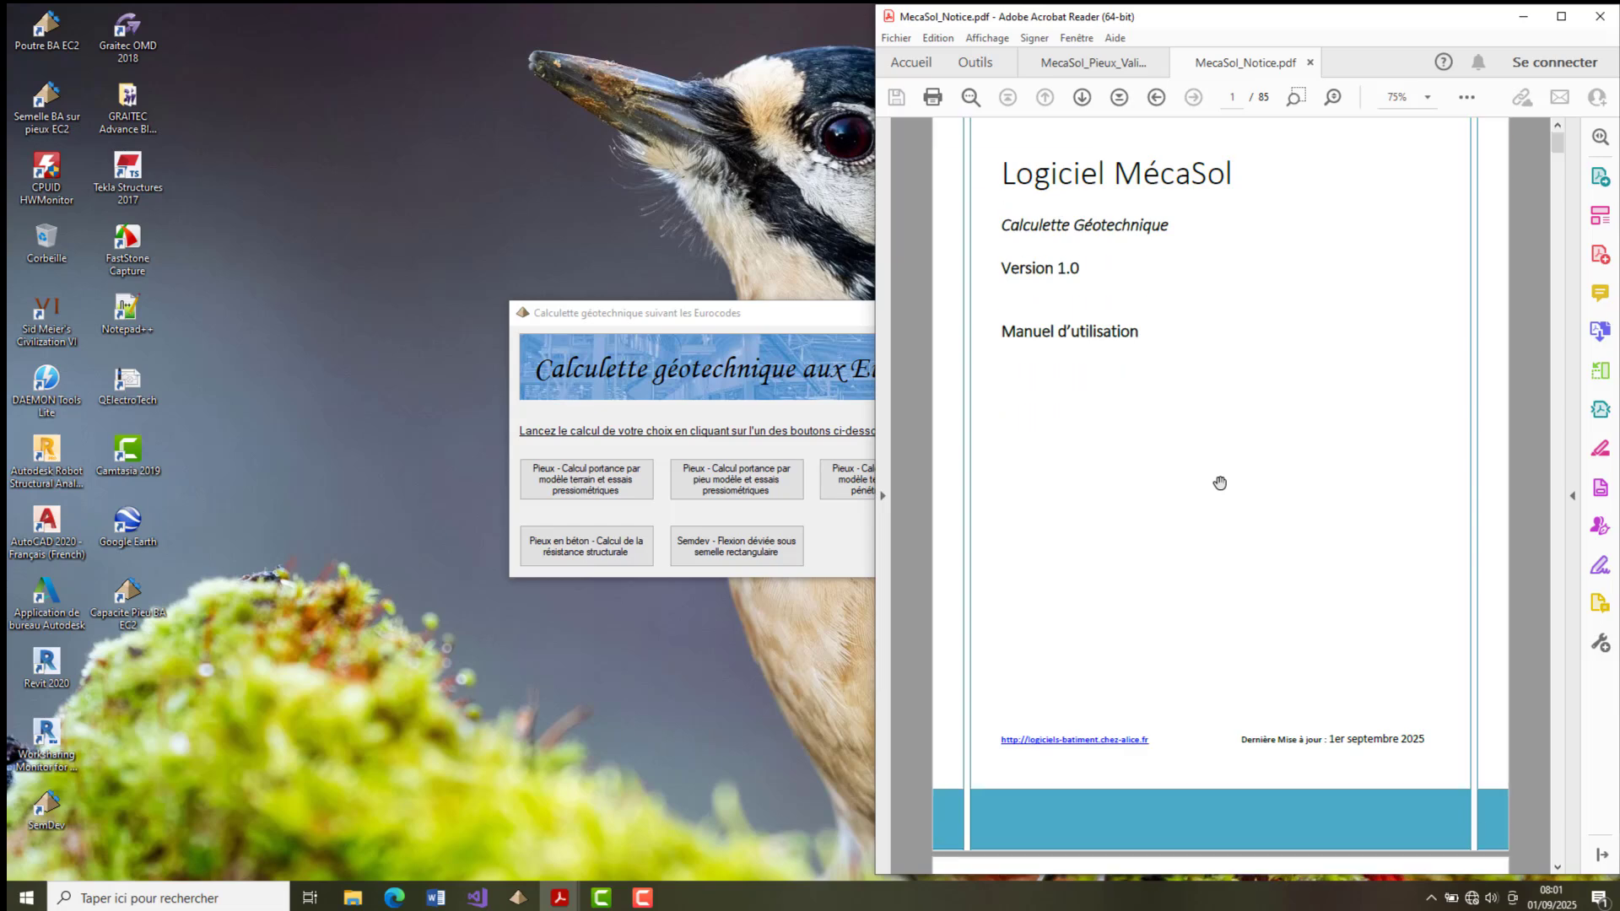
scroll(1225, 521, down, 8)
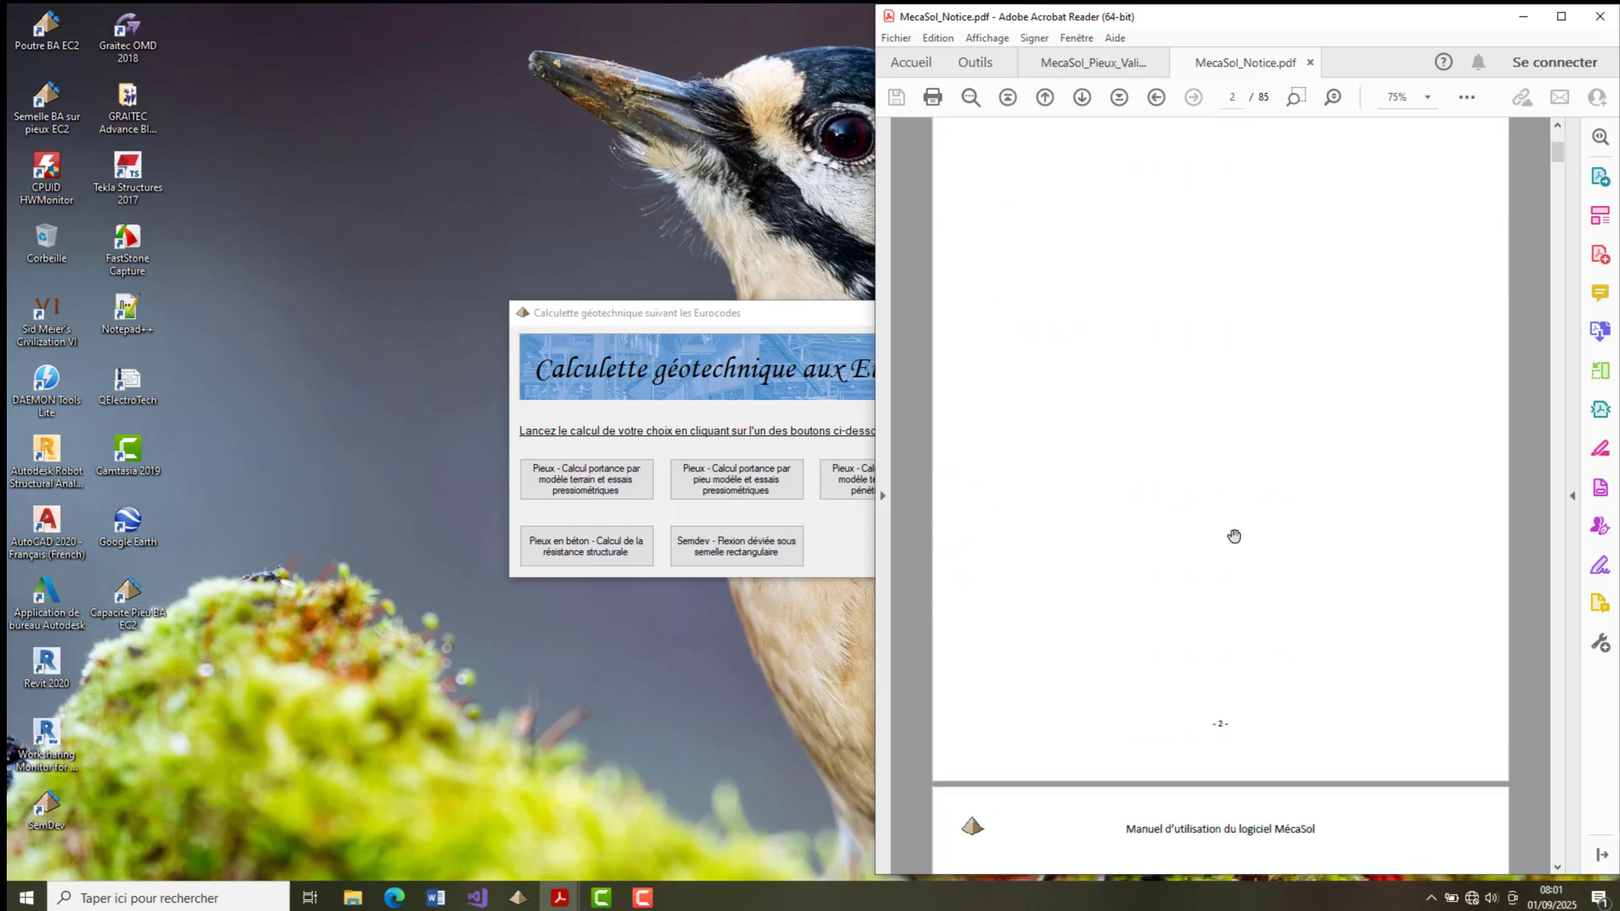
scroll(1224, 561, down, 3)
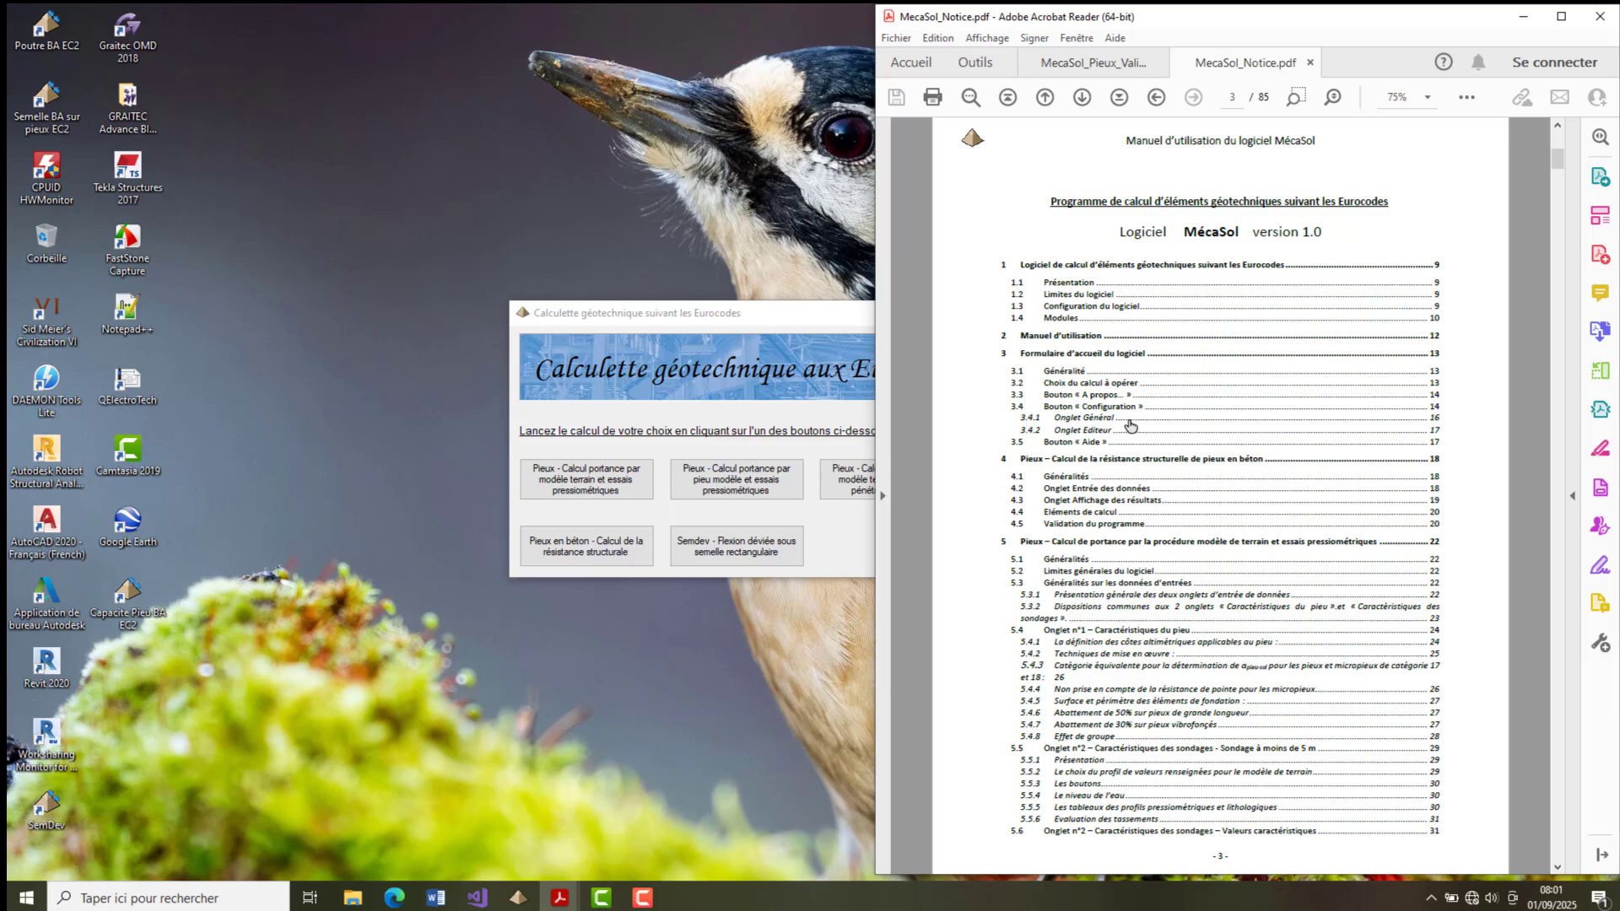
click(1126, 408)
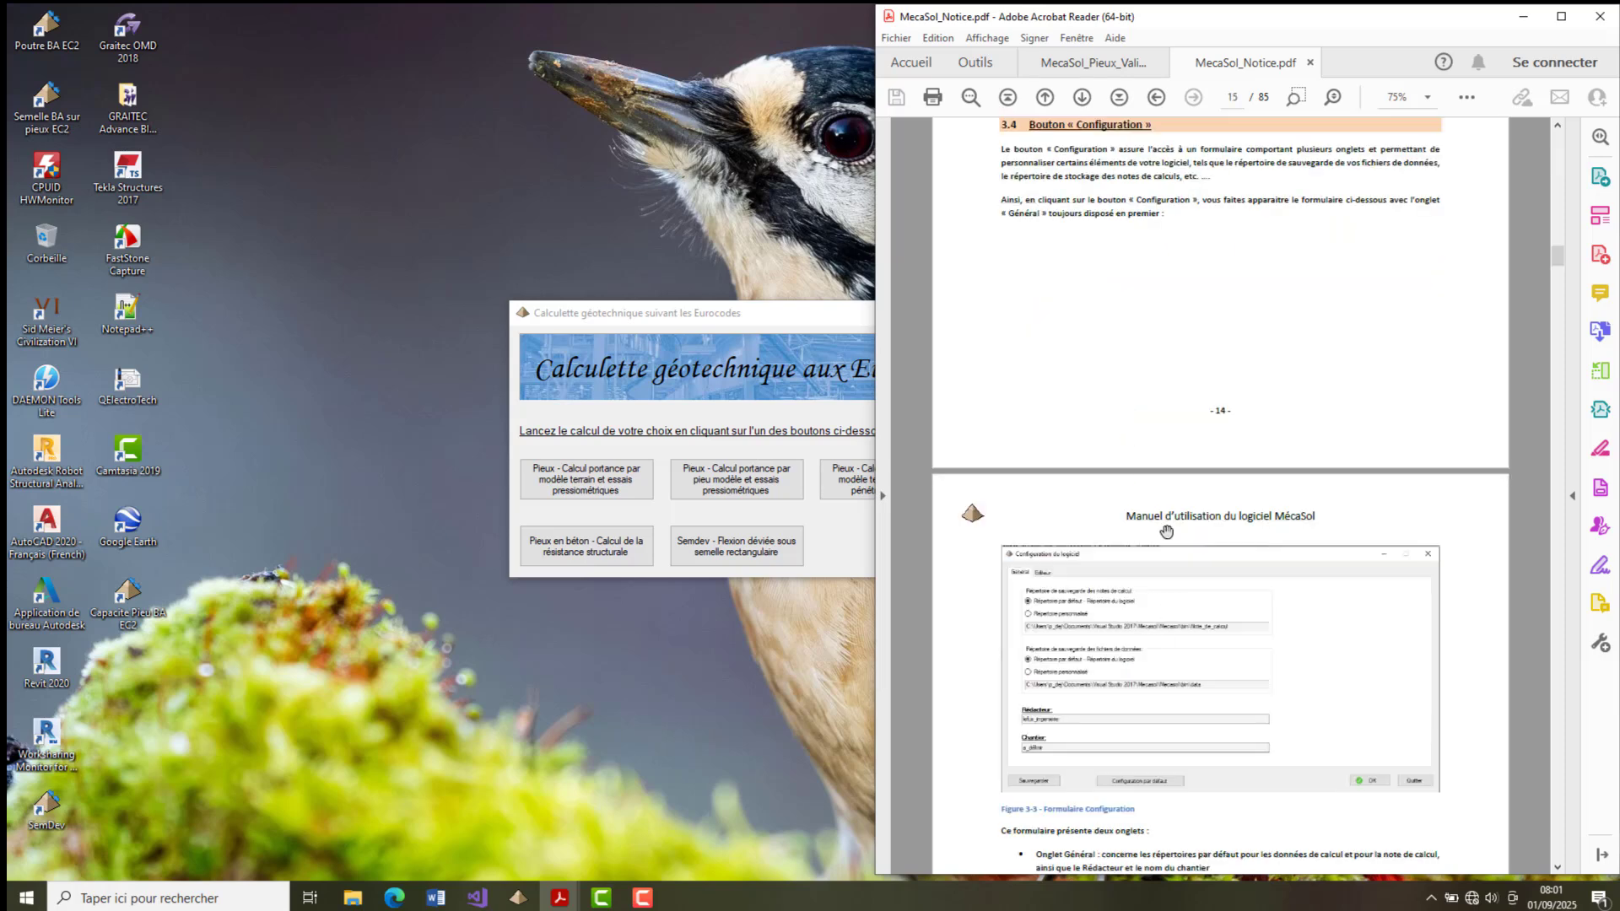
- Read the manual's explanation of the Configuration form's four functions, the difference between OK and Sauvegarder, and access without an open project
scroll(1272, 666, down, 5)
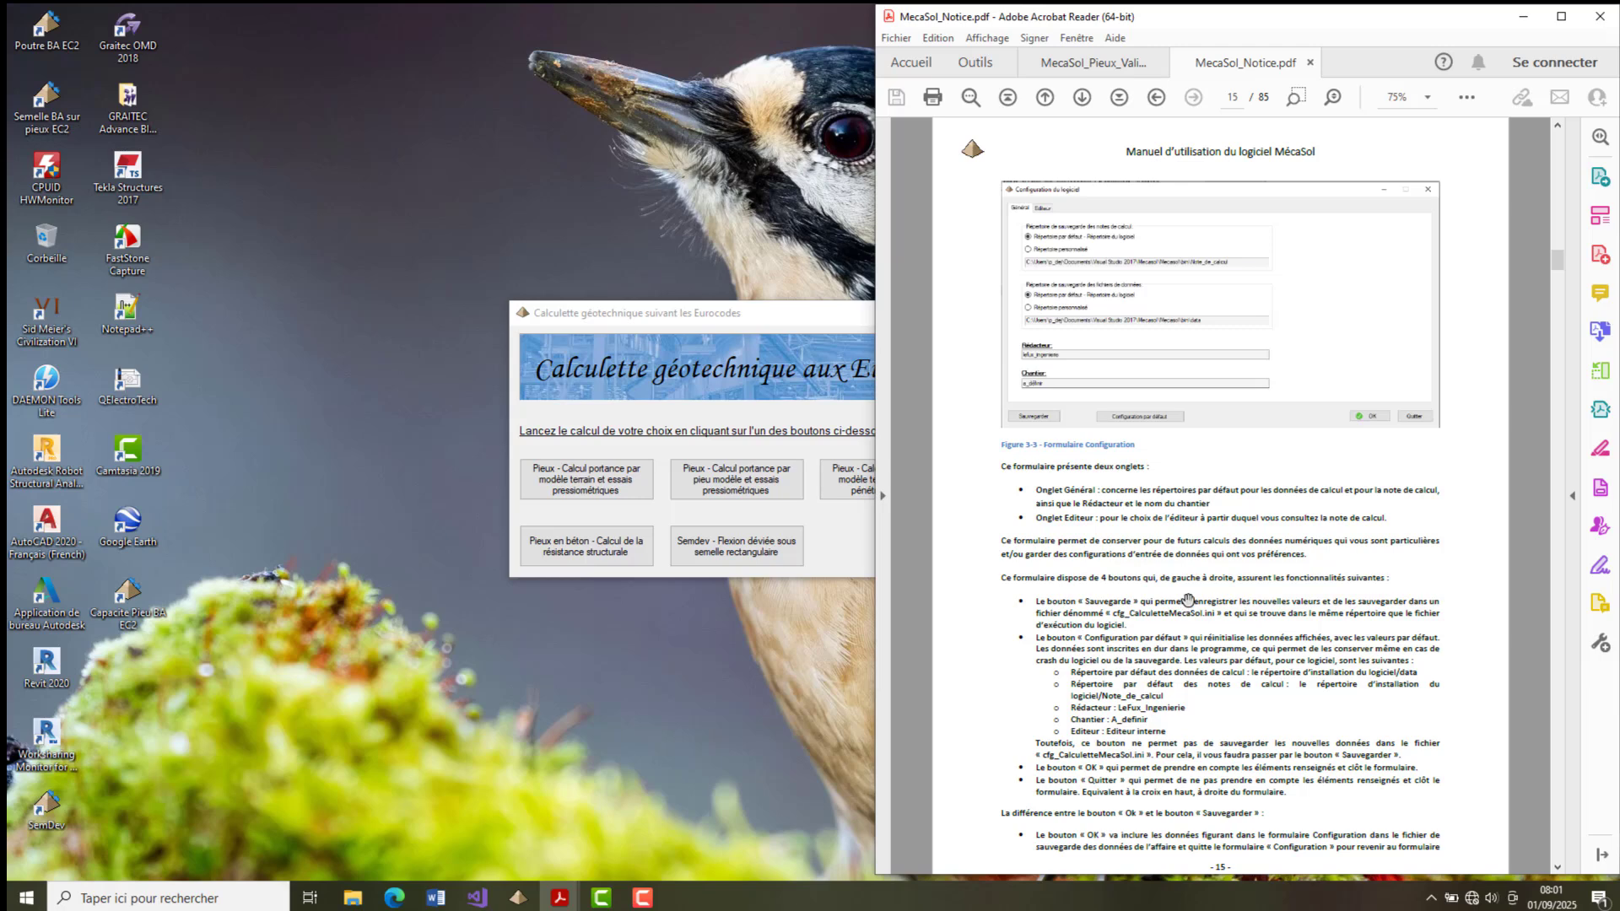
scroll(1188, 600, down, 1)
scroll(1168, 643, down, 1)
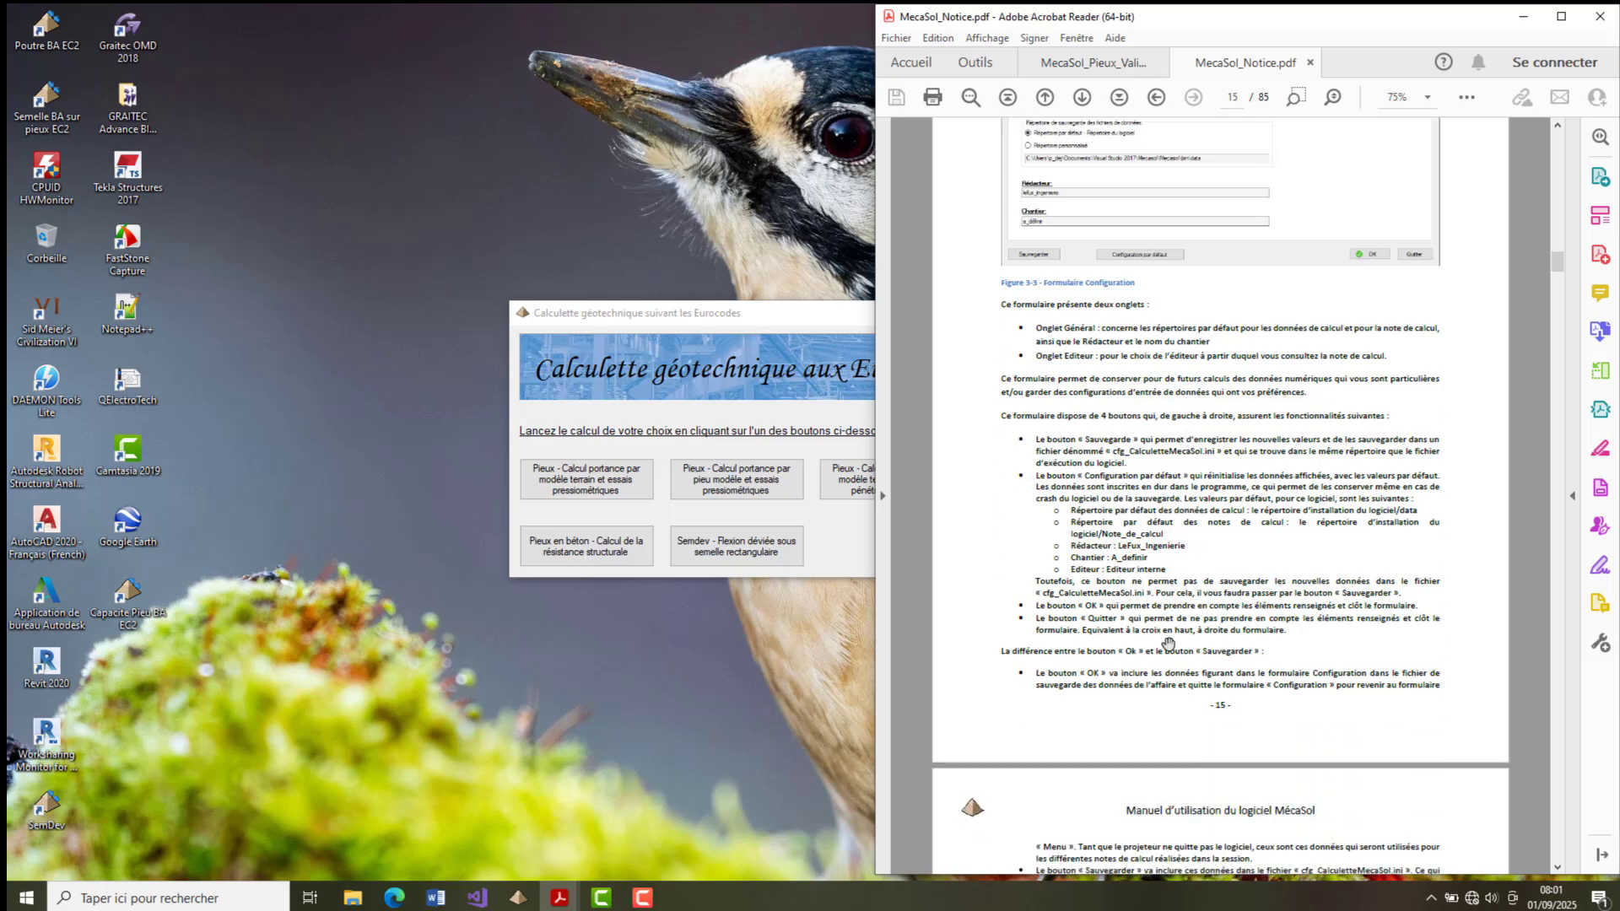
scroll(1169, 644, down, 3)
scroll(1208, 713, down, 1)
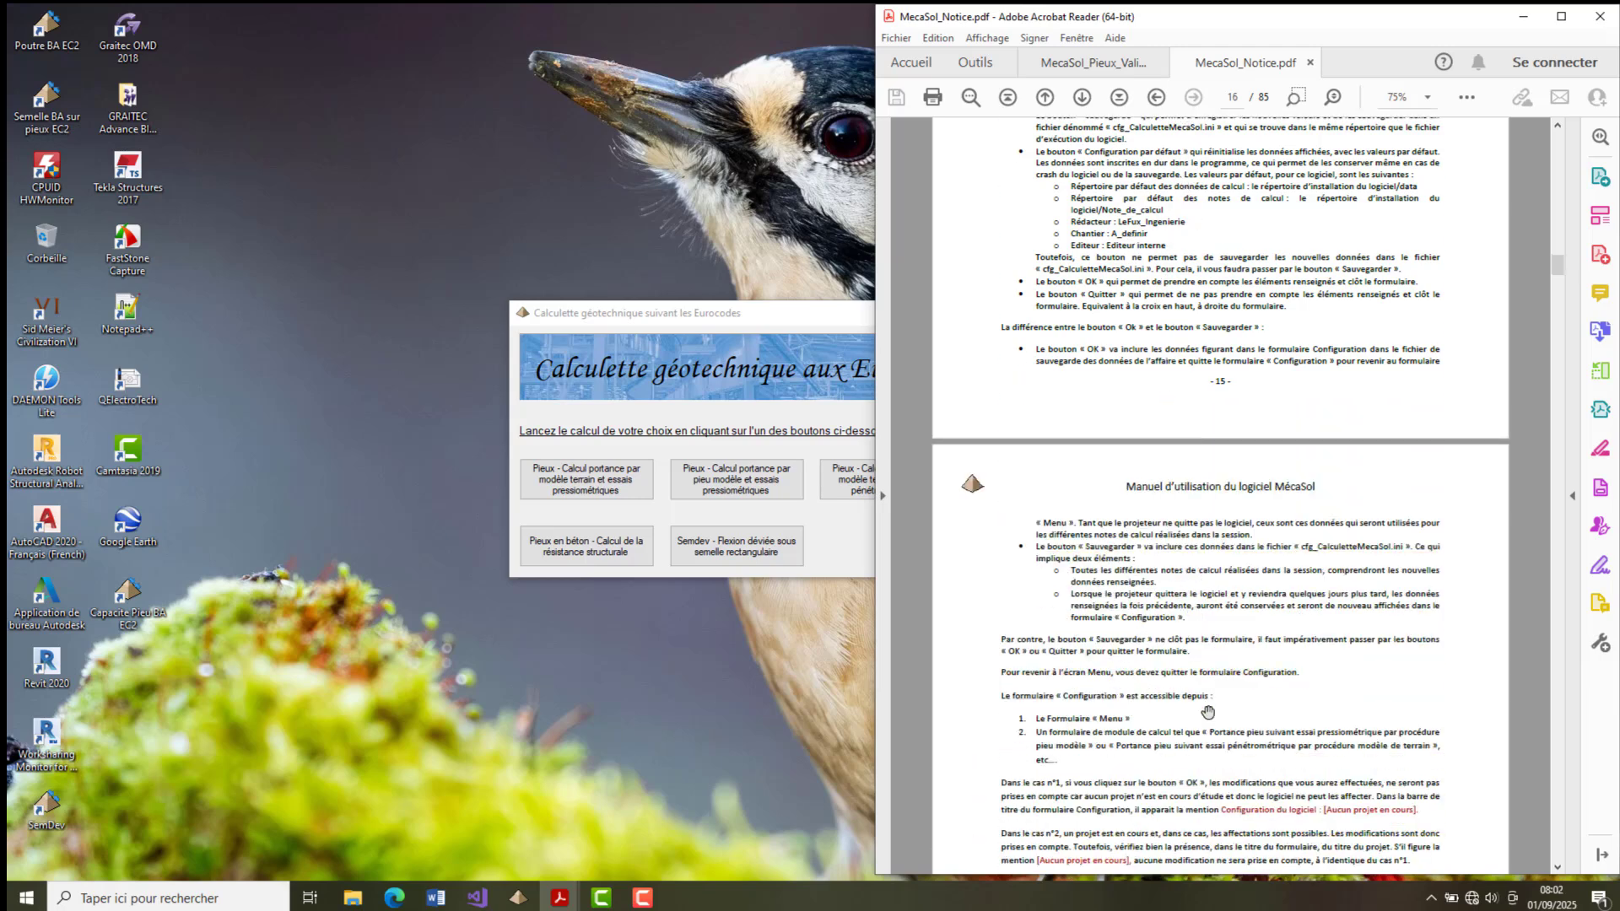
scroll(1208, 713, down, 2)
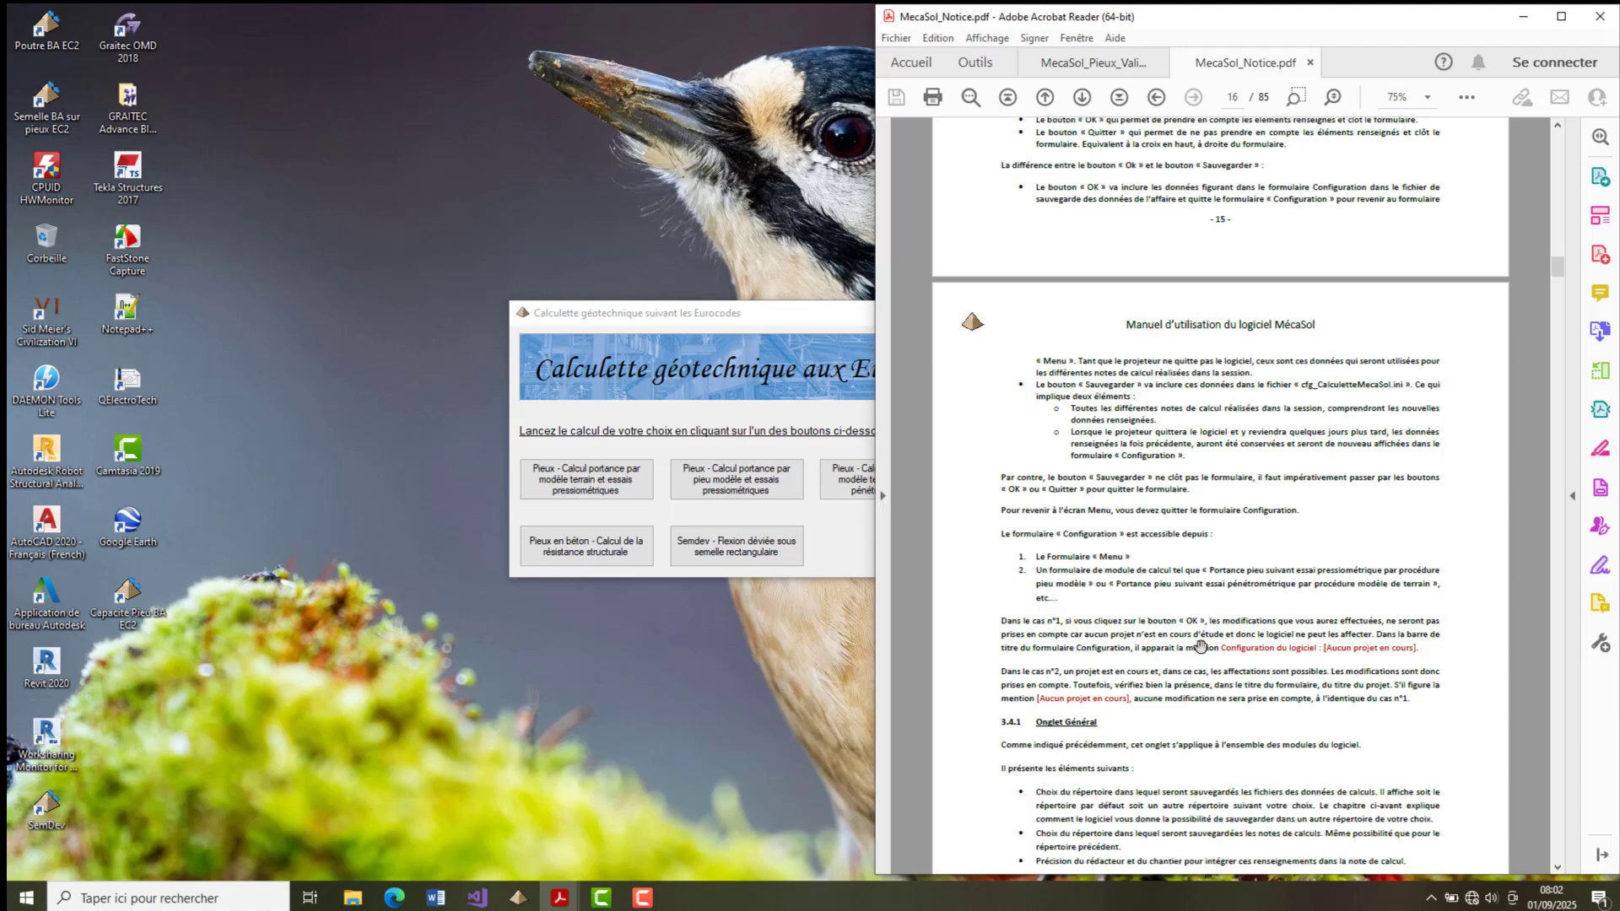
- Read the manual's sections 3.4.1 Onglet Général and 3.4.2 Onglet Editeur, and put the manual out of the way
scroll(1199, 647, down, 8)
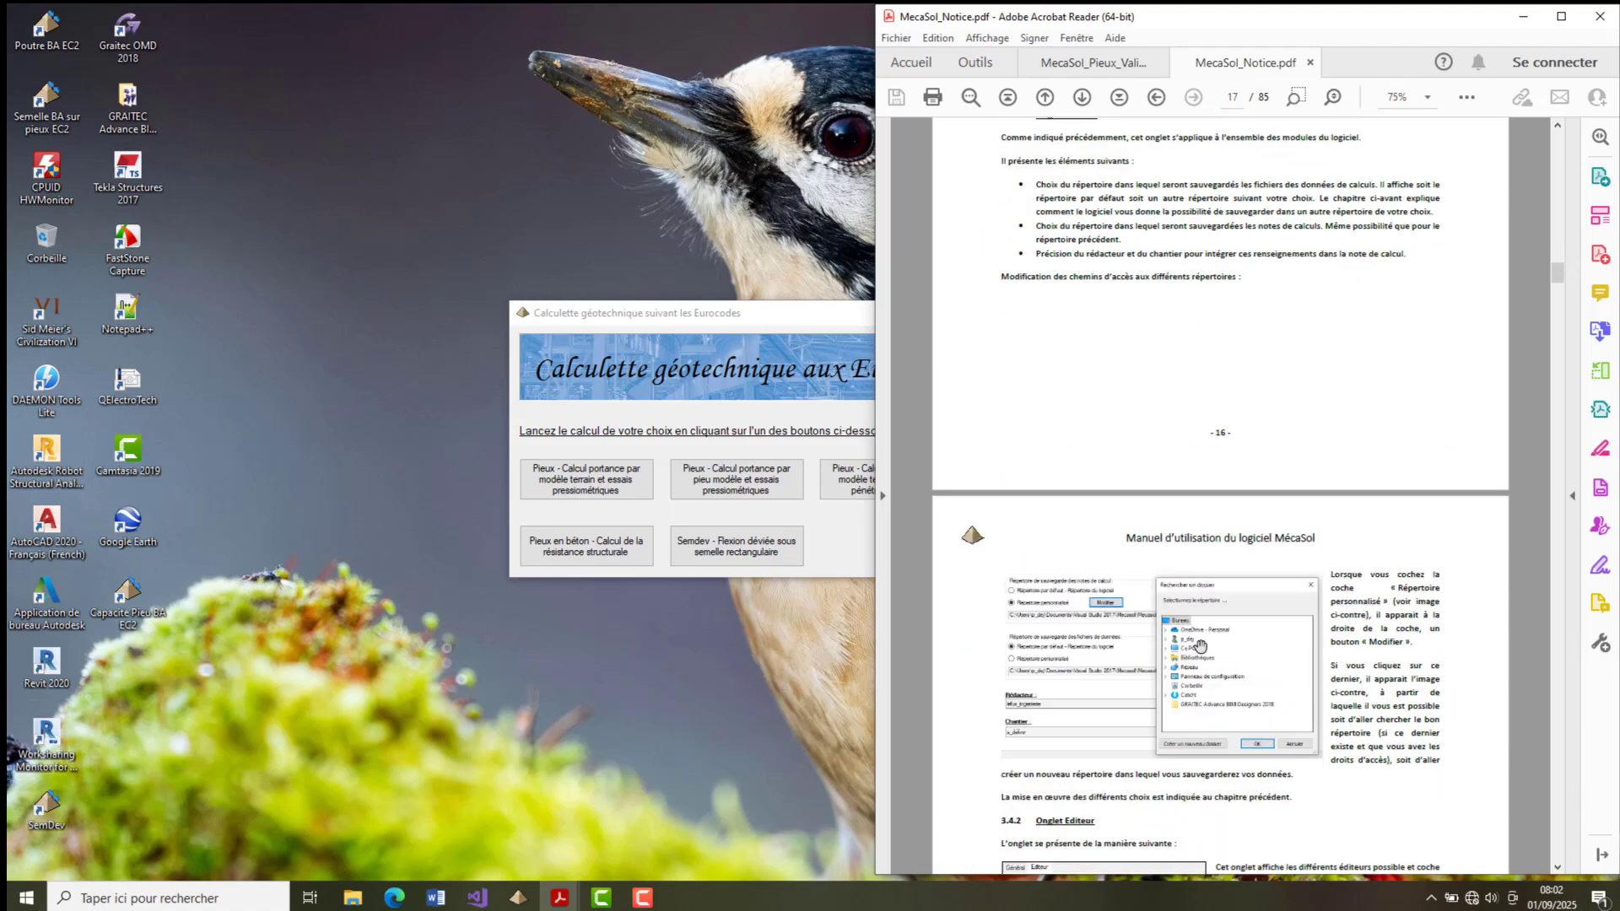
scroll(1135, 707, down, 2)
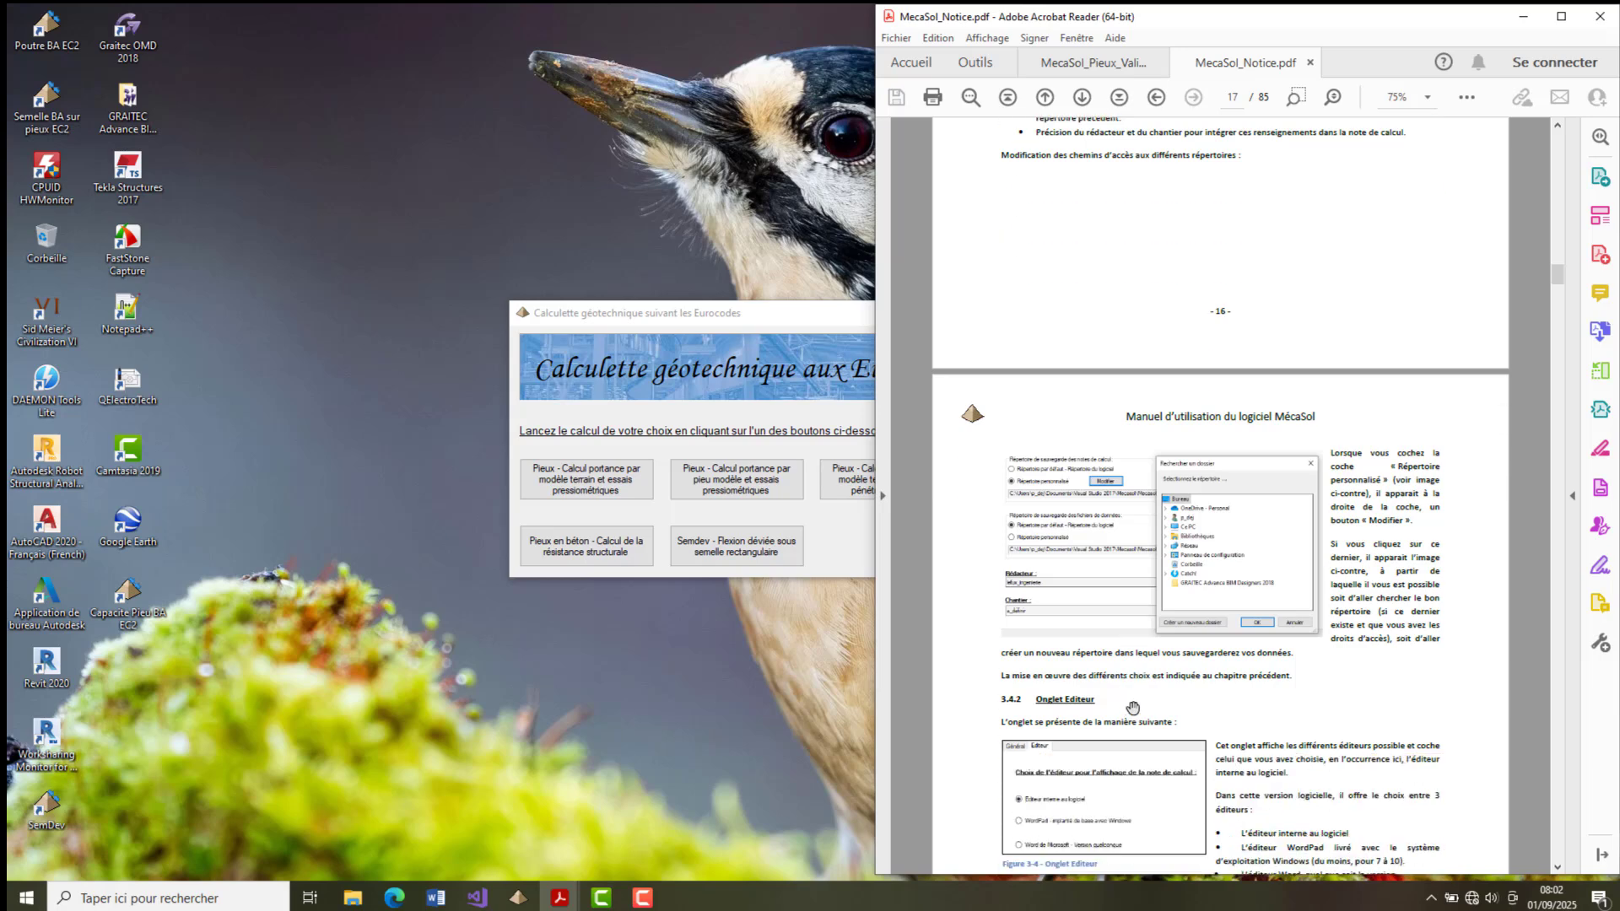
scroll(1175, 700, down, 1)
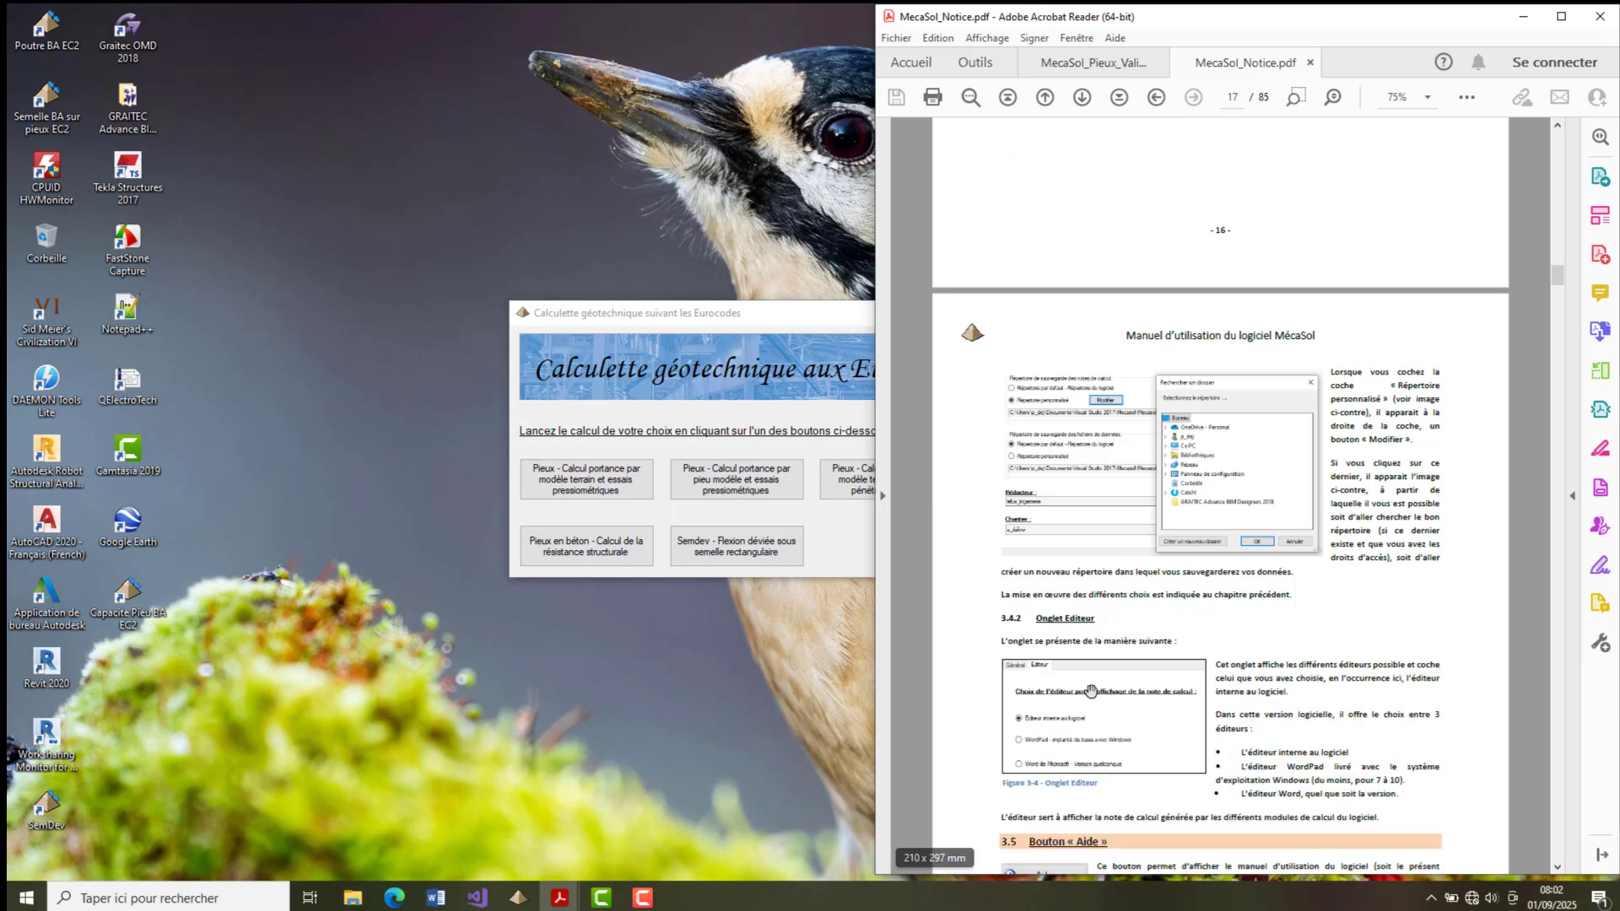
click(1524, 18)
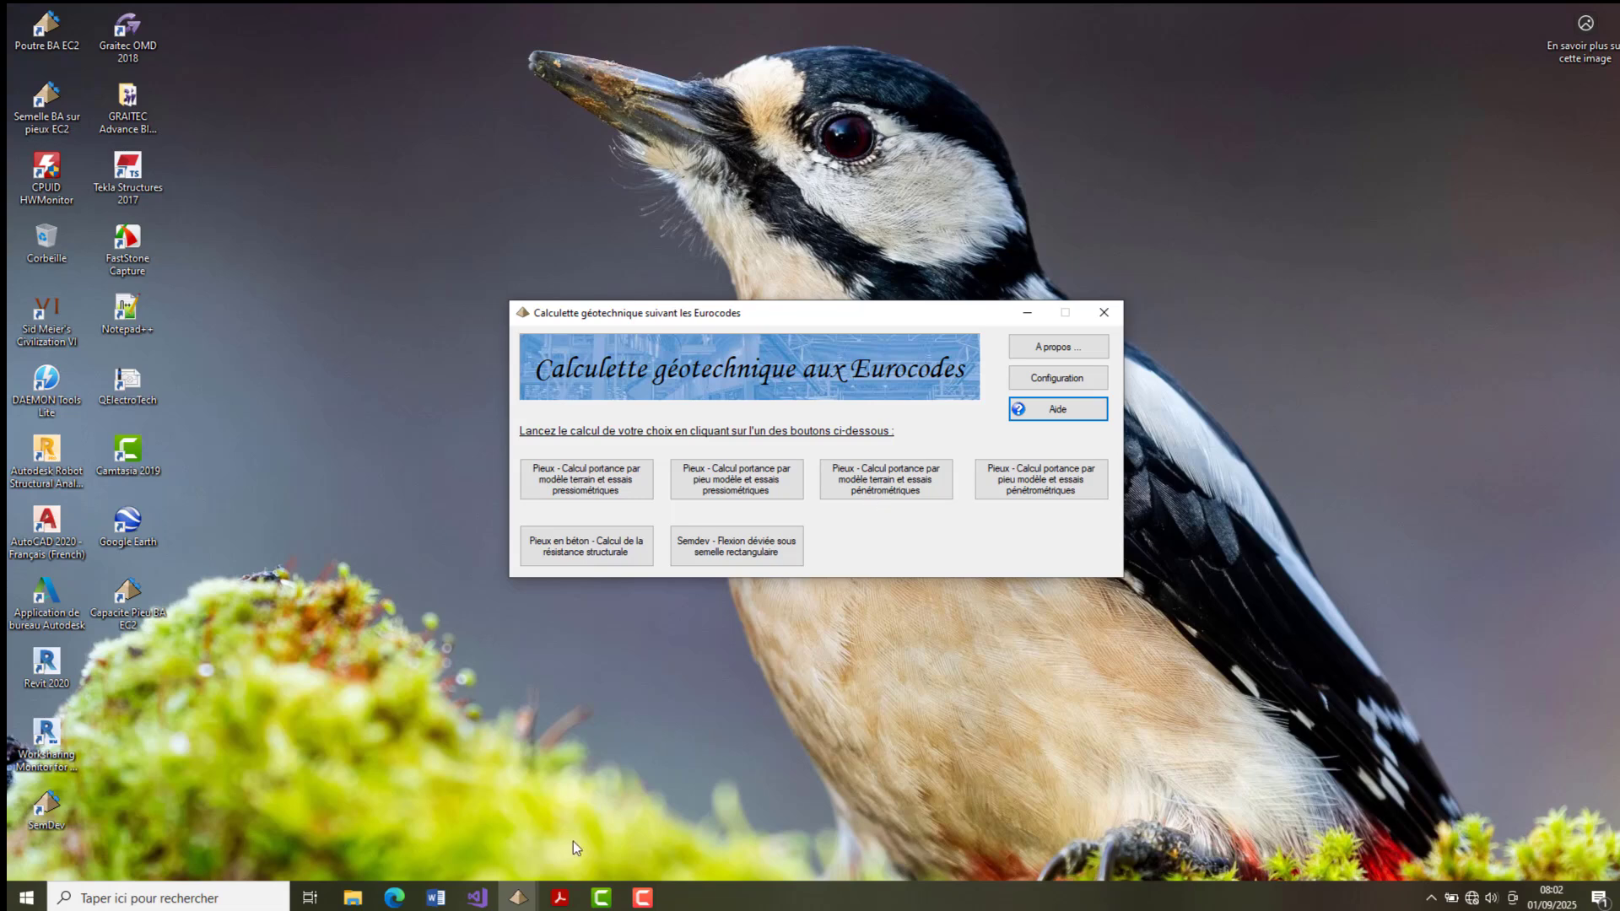
- Bring up the MecaSol_Pieux_Validation PDF and go to Exemple n°1 from its table of contents
click(560, 897)
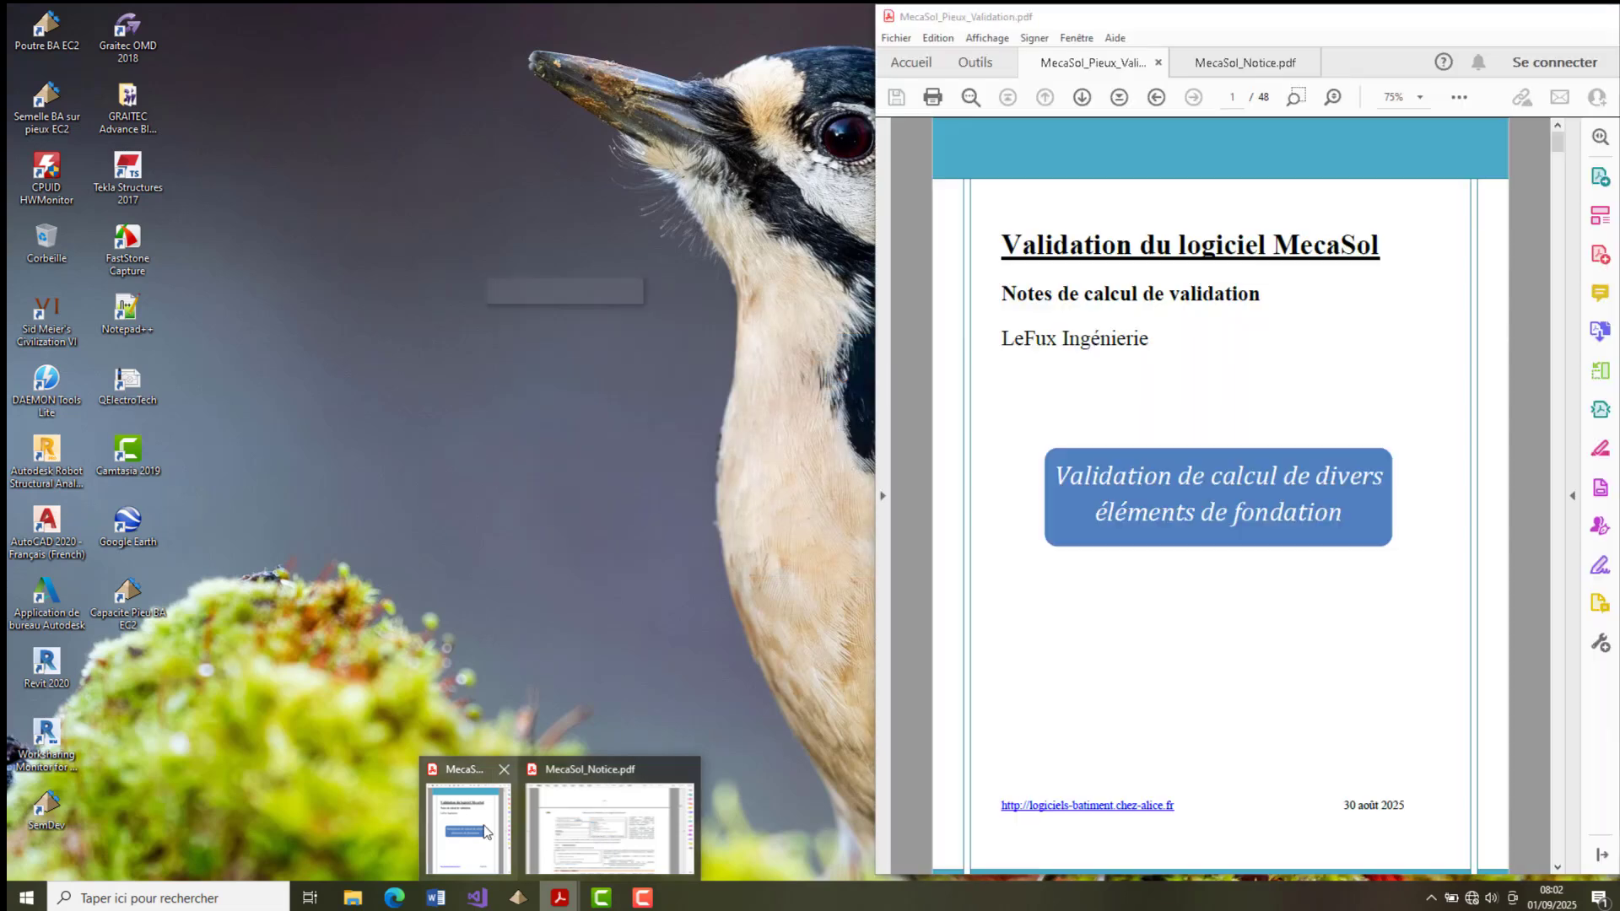
click(468, 831)
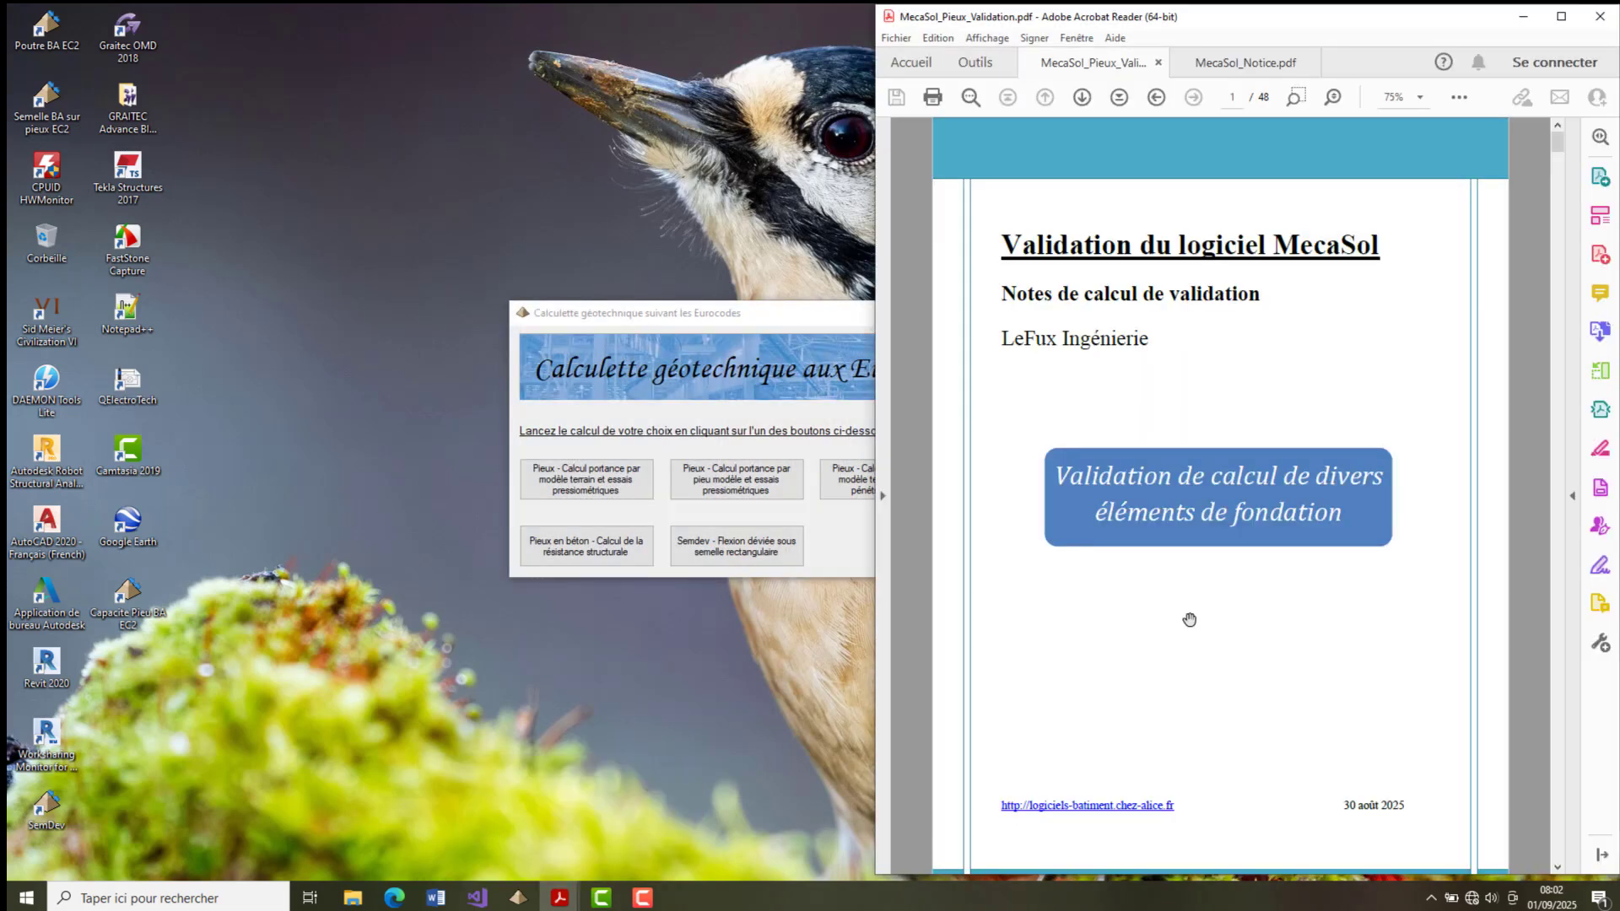
scroll(1343, 341, down, 1)
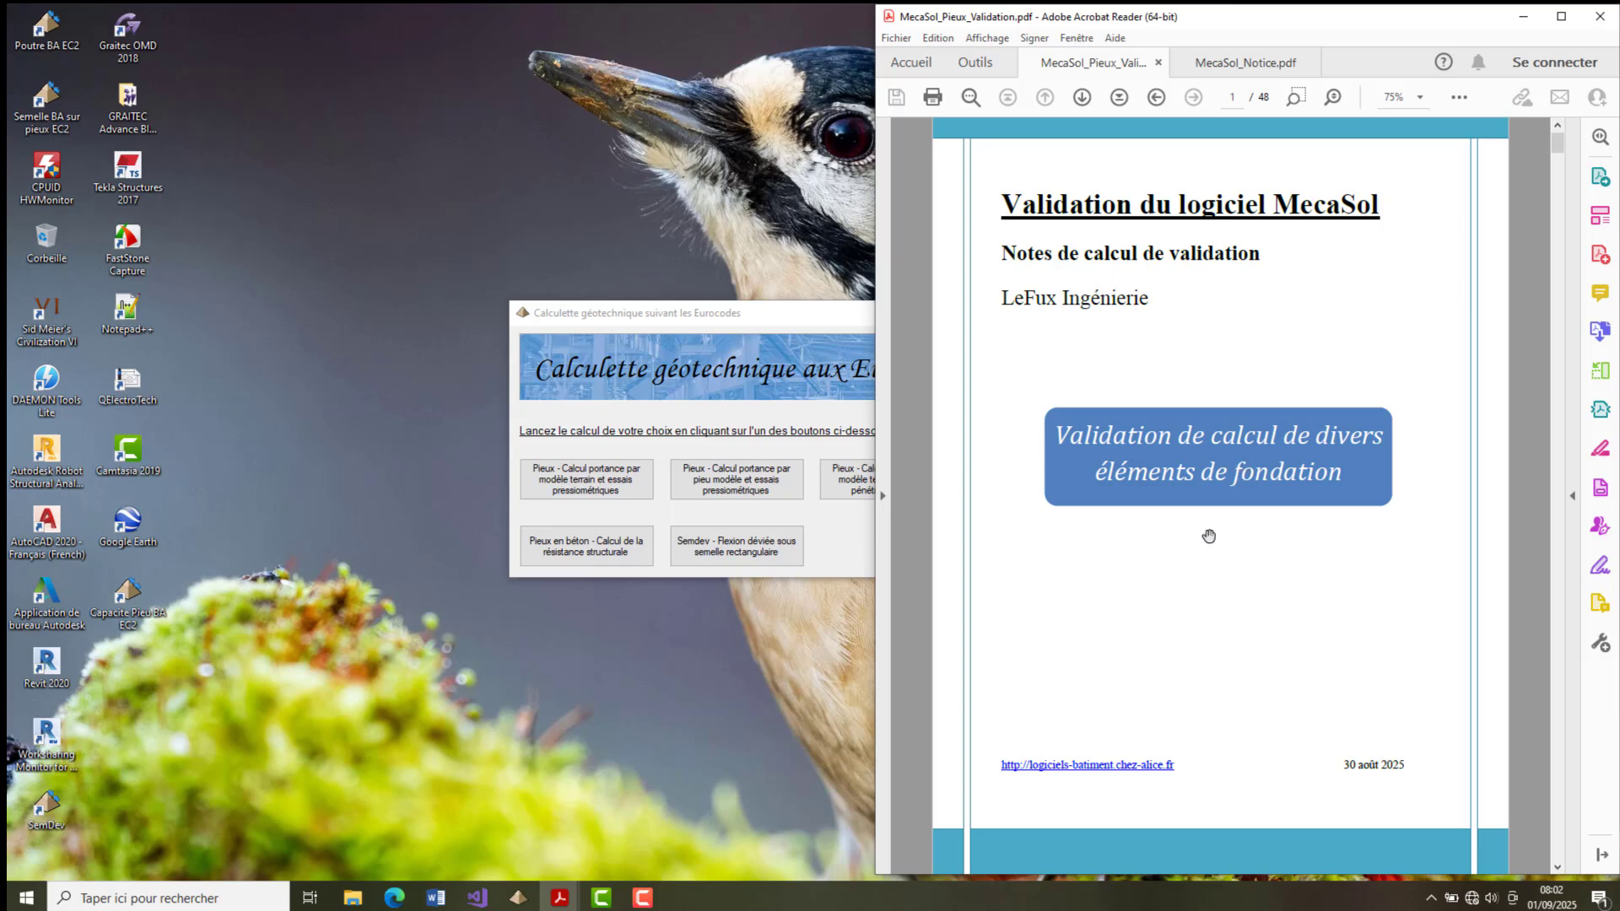
scroll(1215, 506, down, 3)
scroll(1217, 487, up, 3)
scroll(1232, 548, down, 1)
scroll(1248, 527, up, 2)
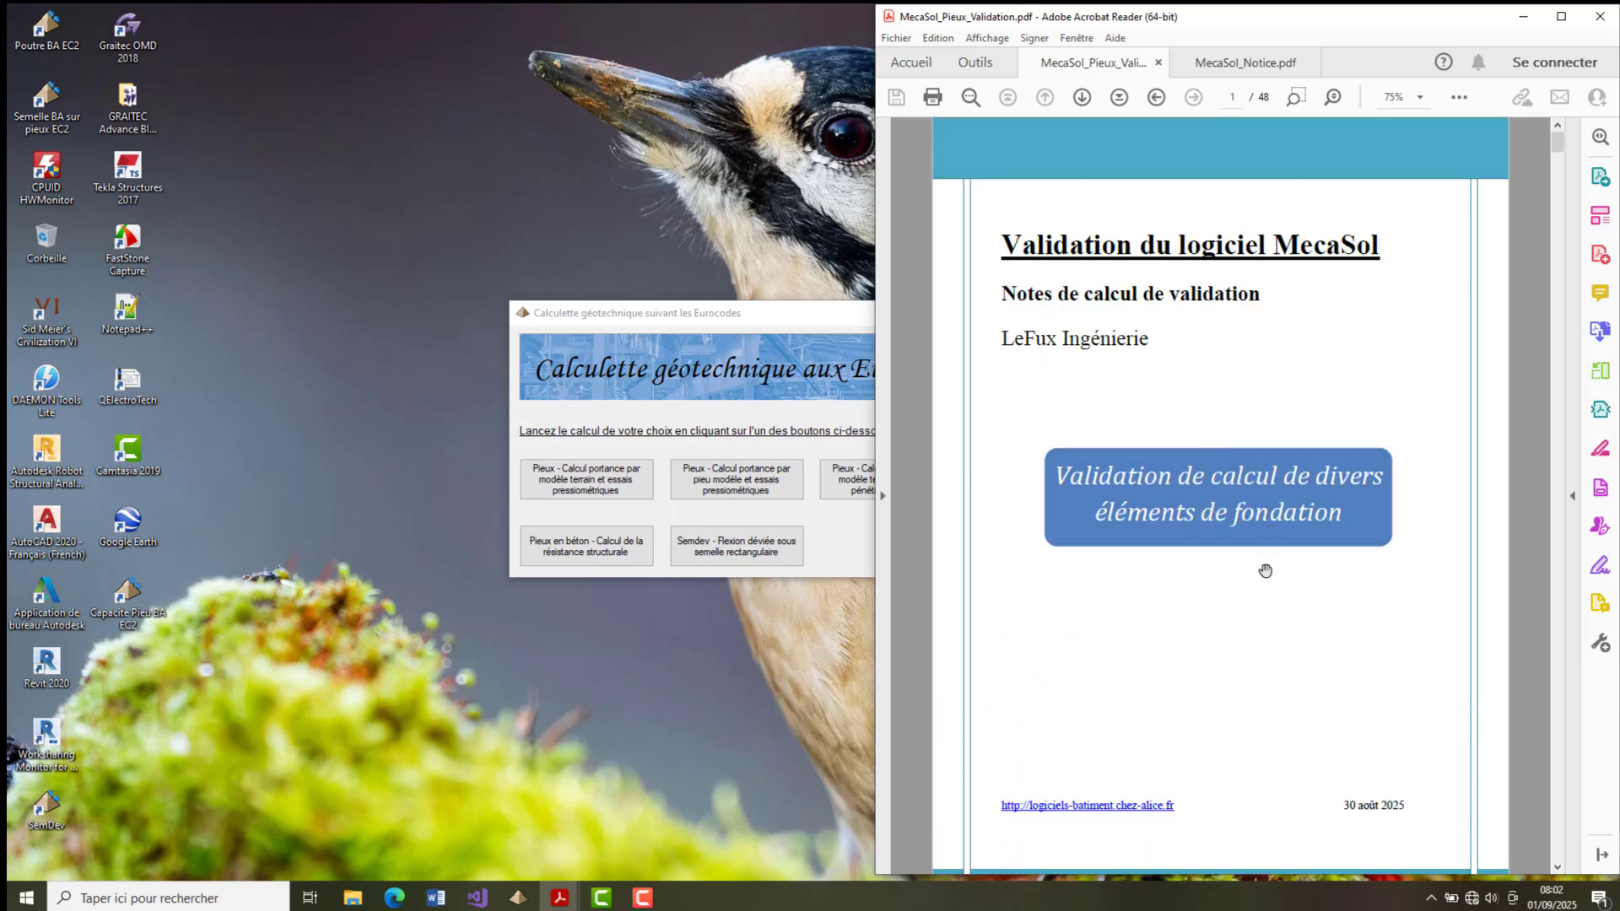
scroll(1258, 571, down, 14)
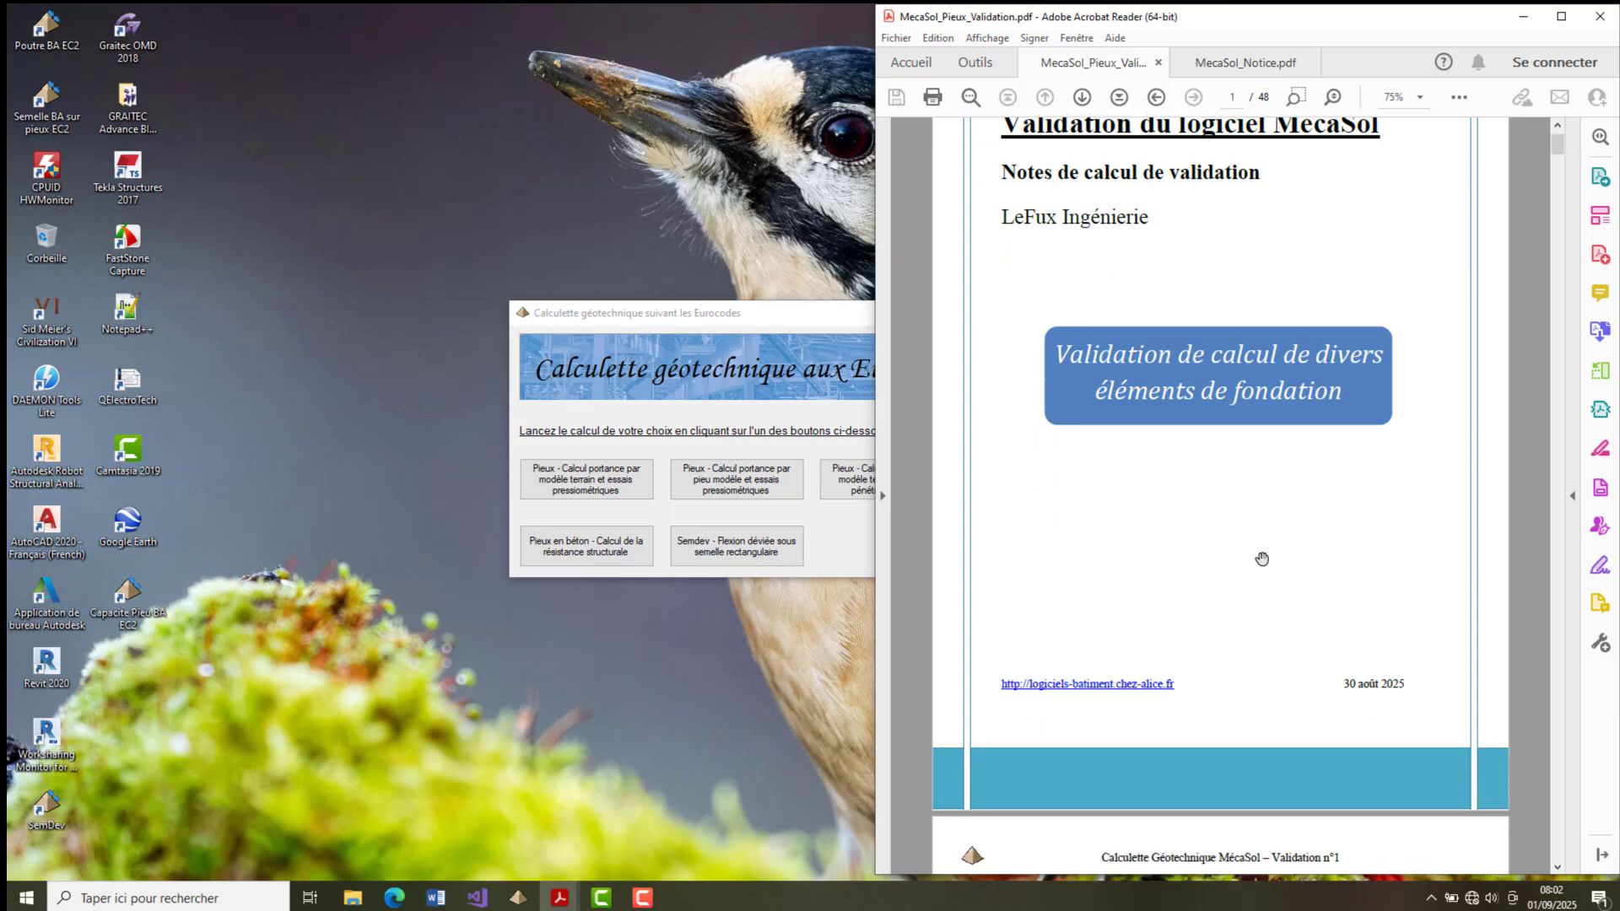
scroll(1250, 597, down, 3)
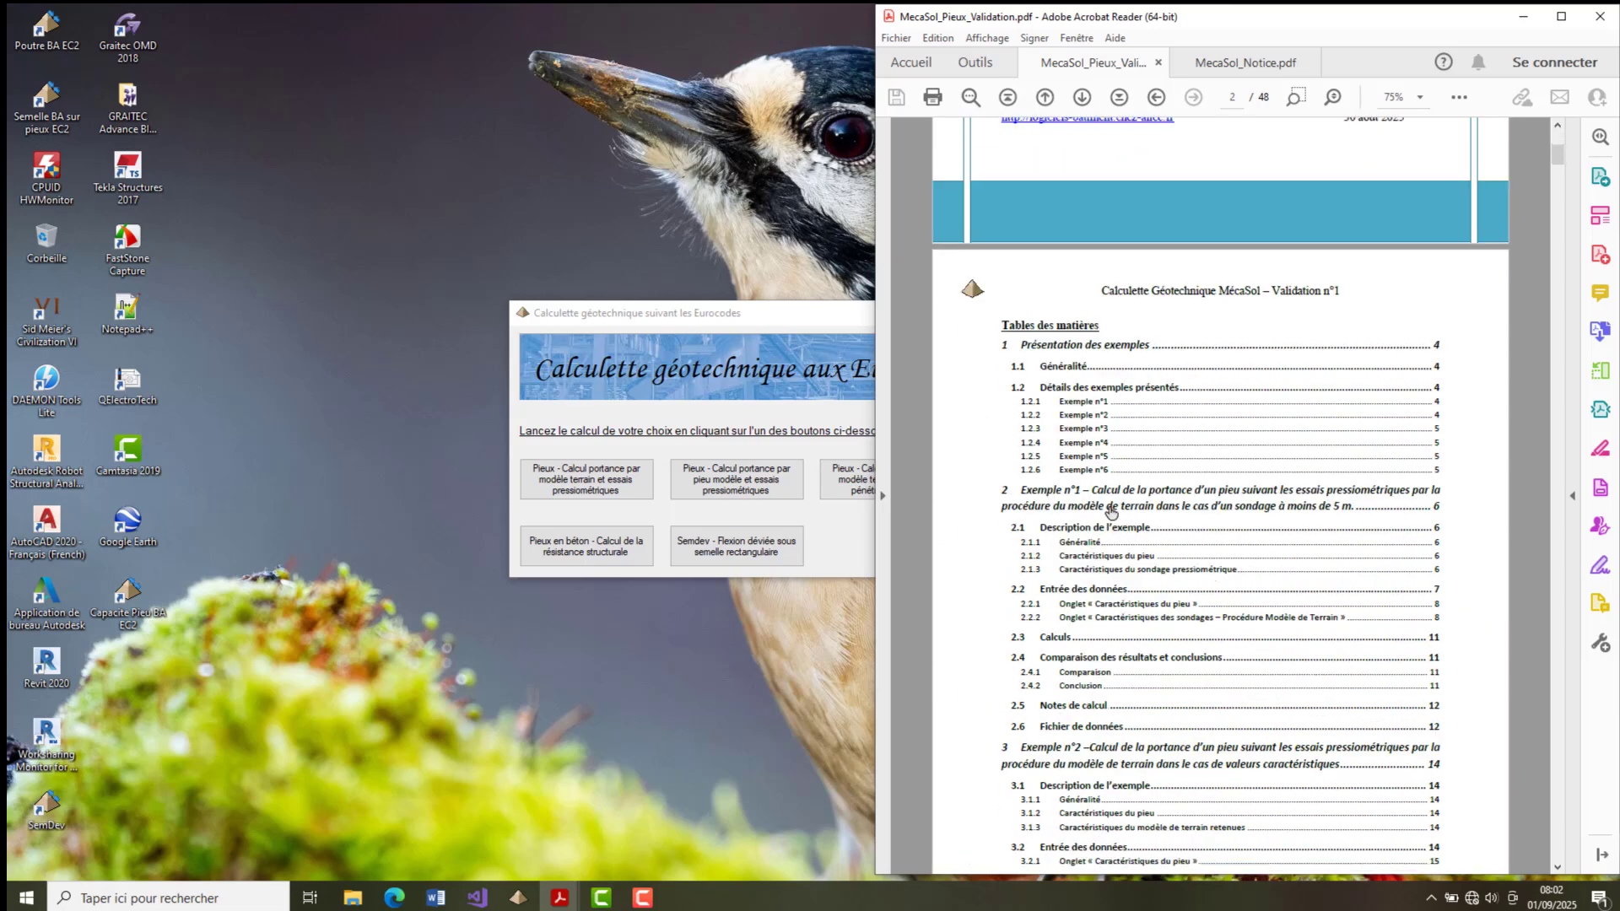
click(1110, 506)
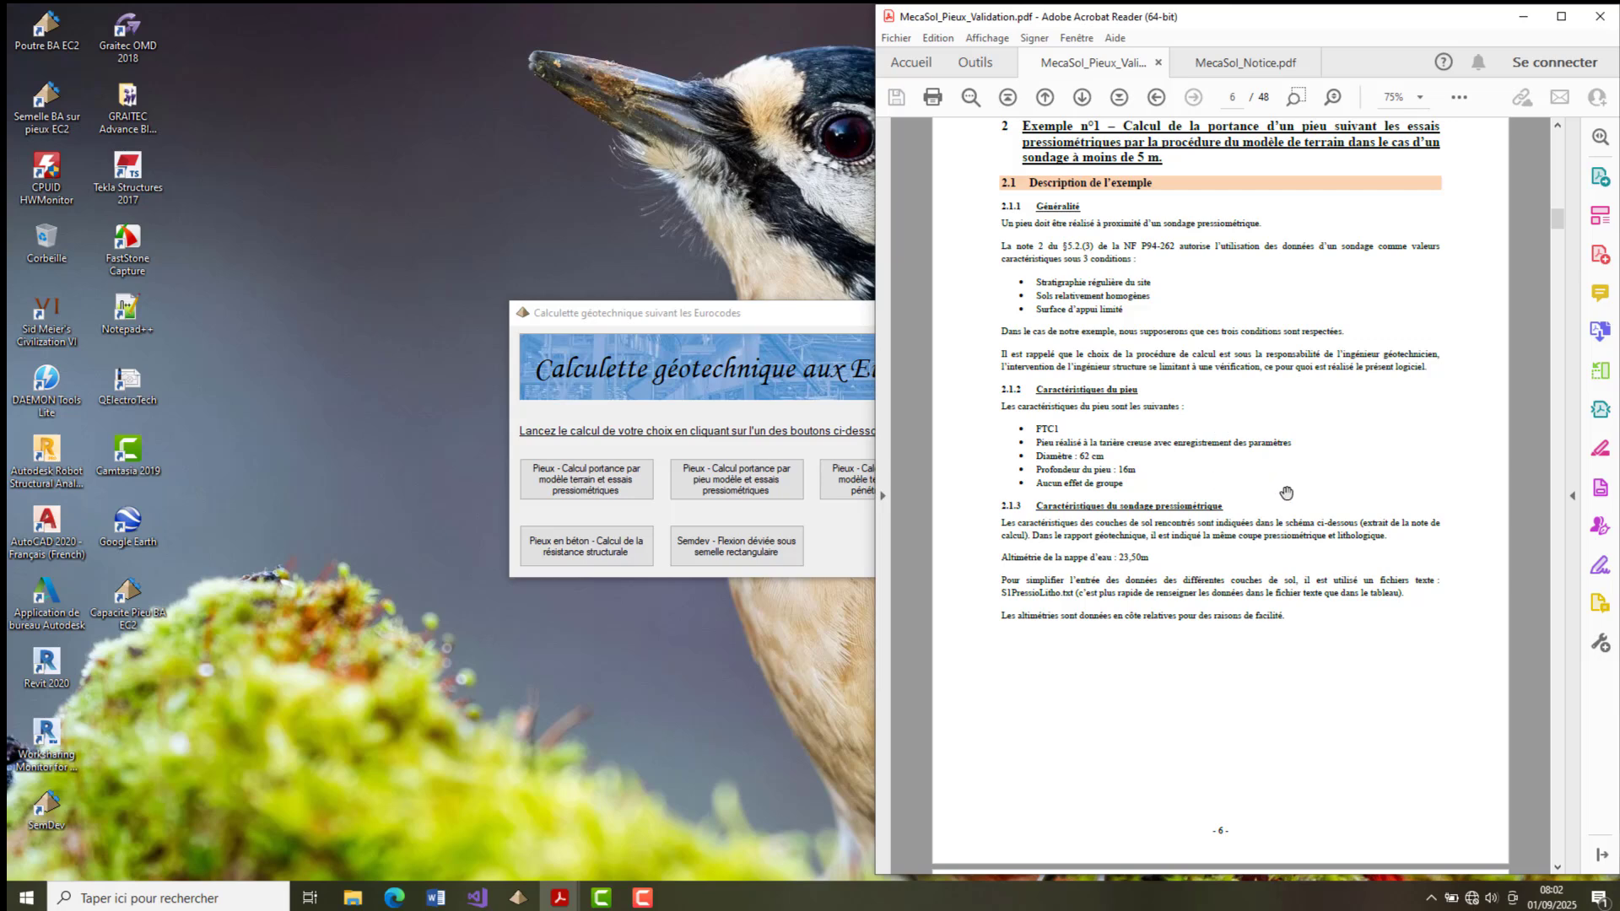
scroll(1286, 493, up, 1)
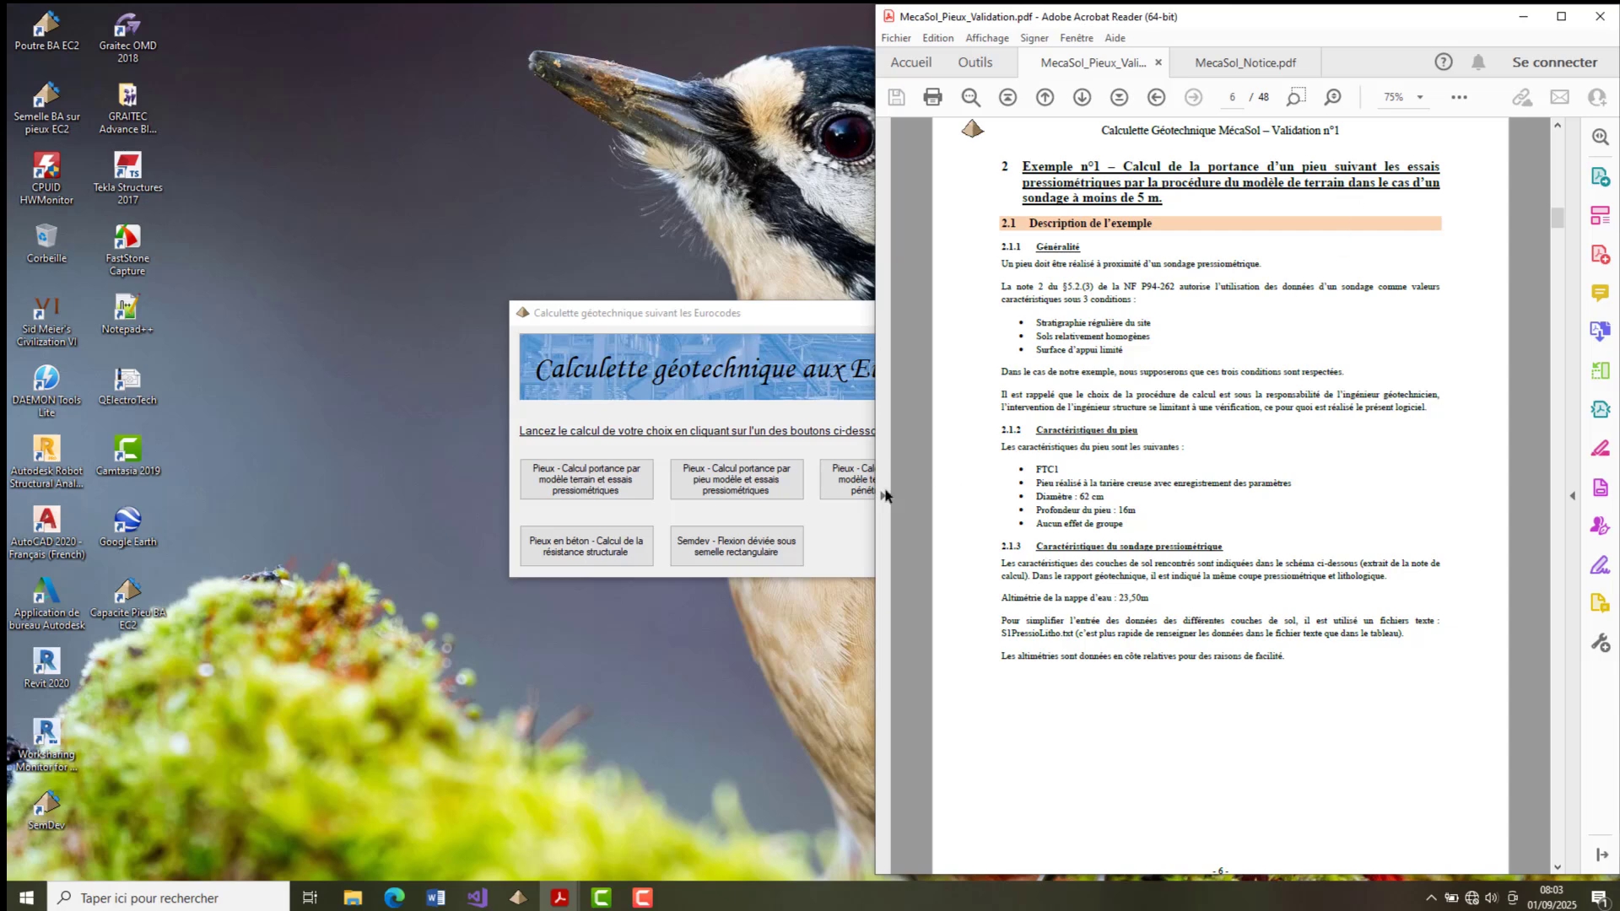
- Open the pile bearing calculation by ground model and pressuremeter tests beside the PDF, and look through its installation techniques
click(600, 487)
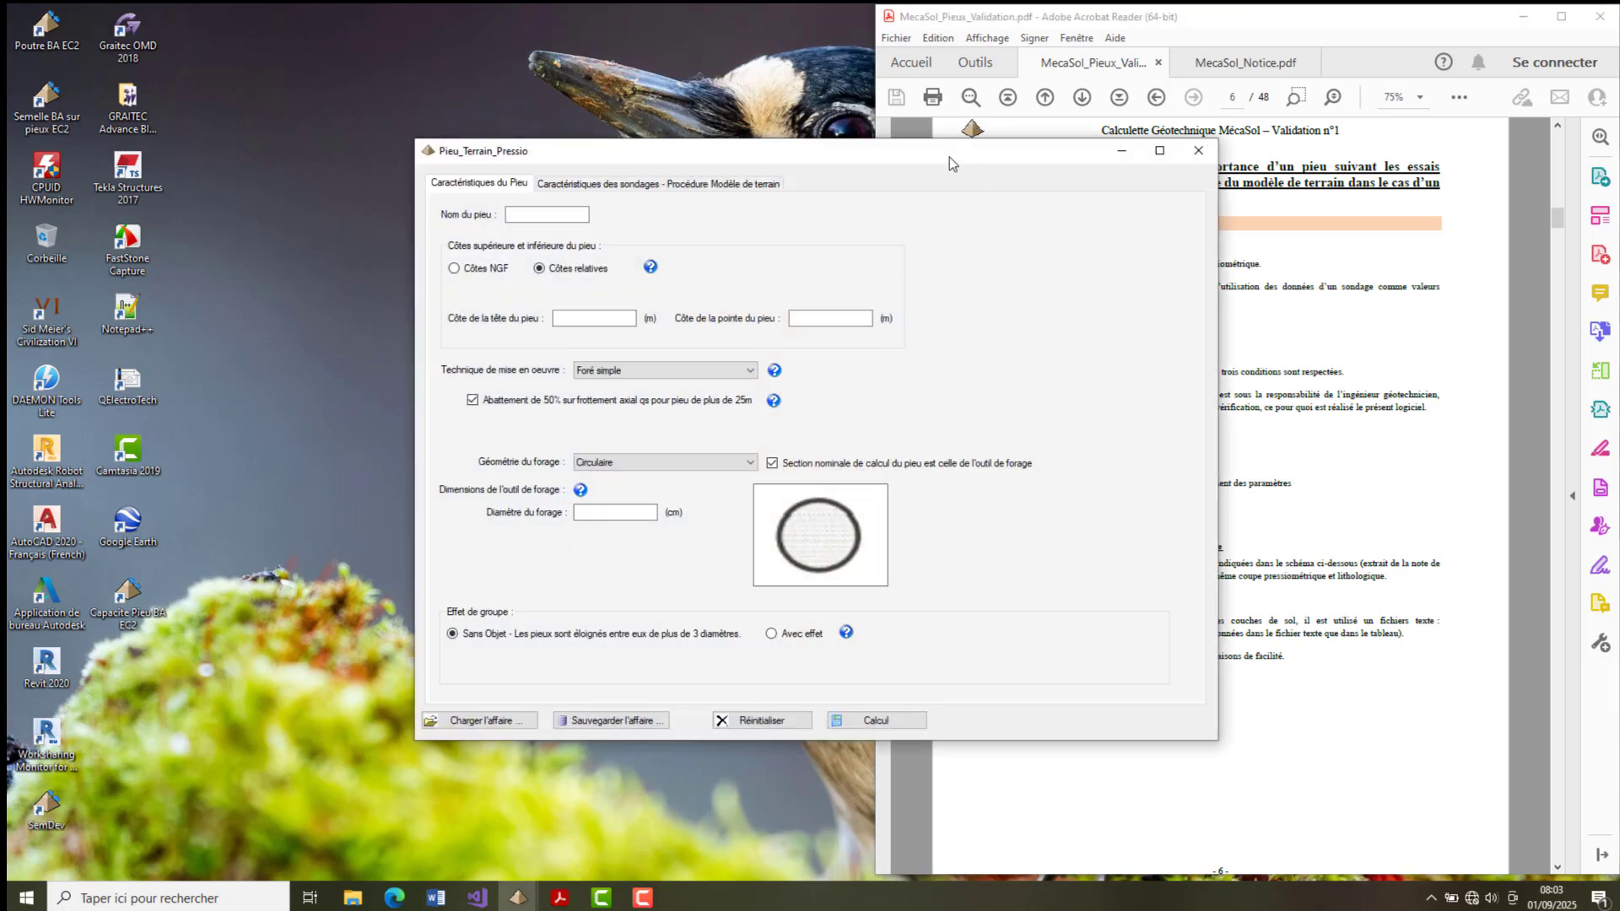
drag(942, 155, 681, 175)
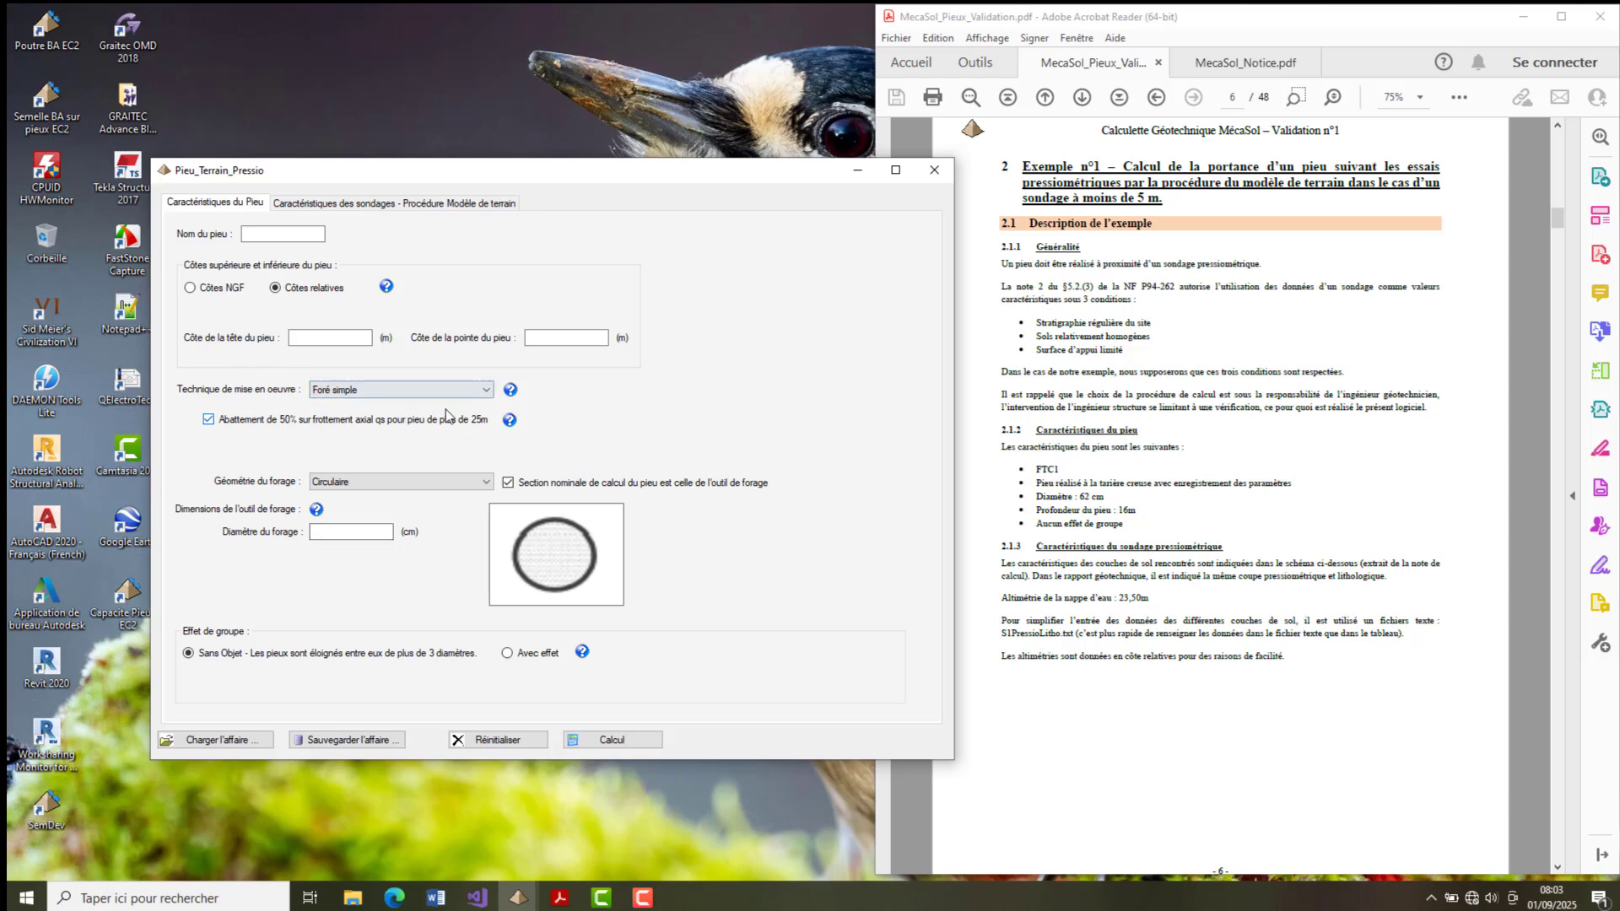
click(488, 390)
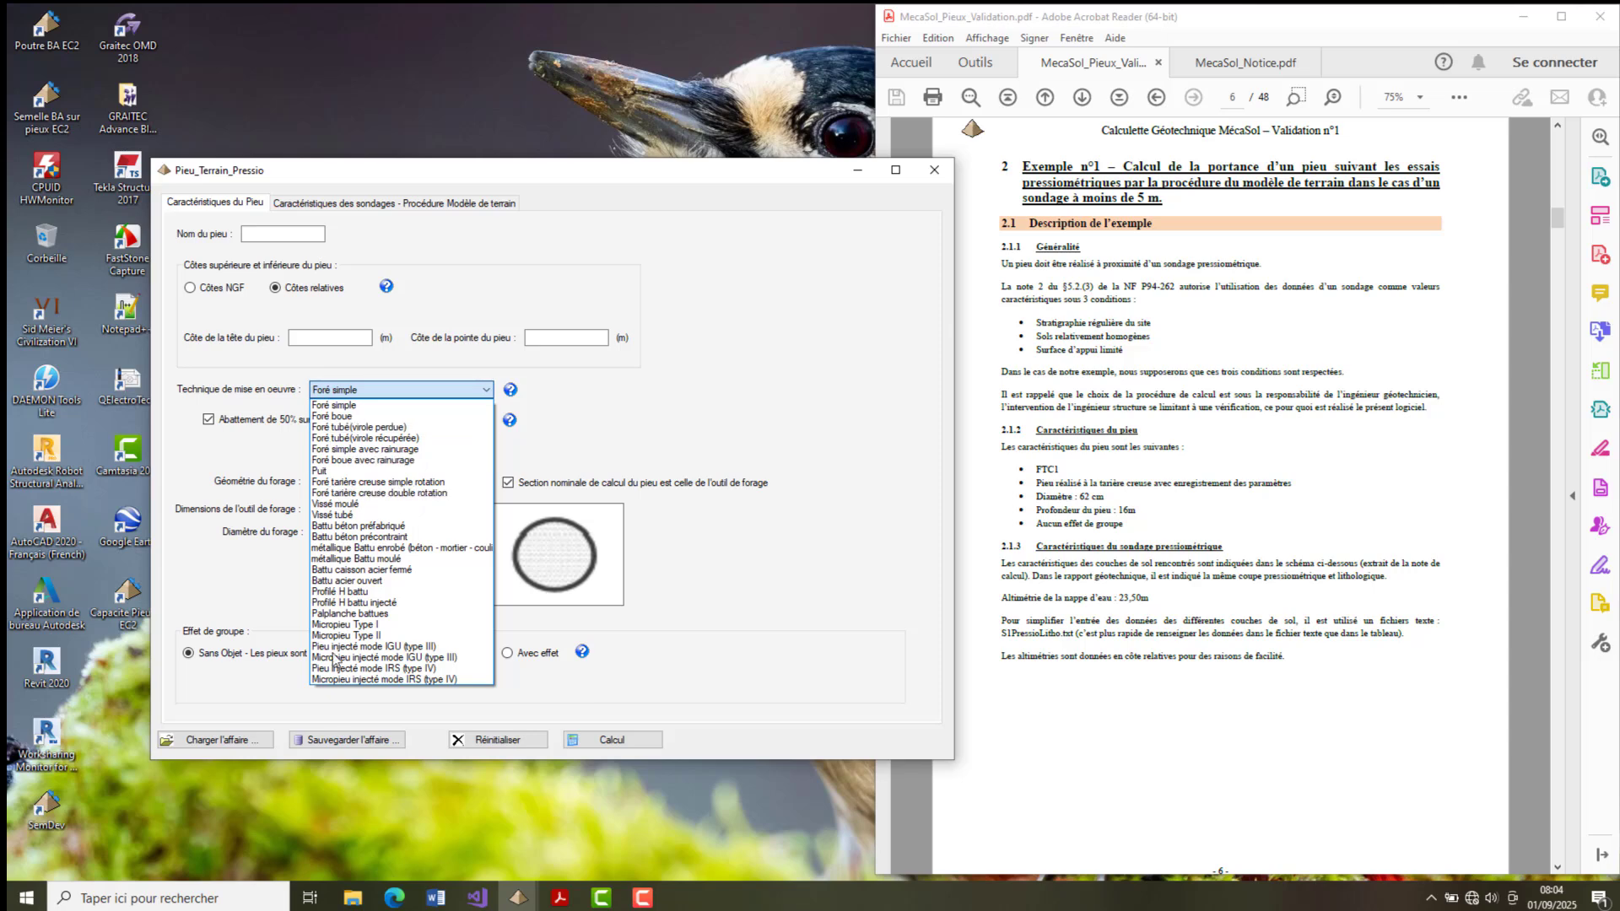
click(763, 379)
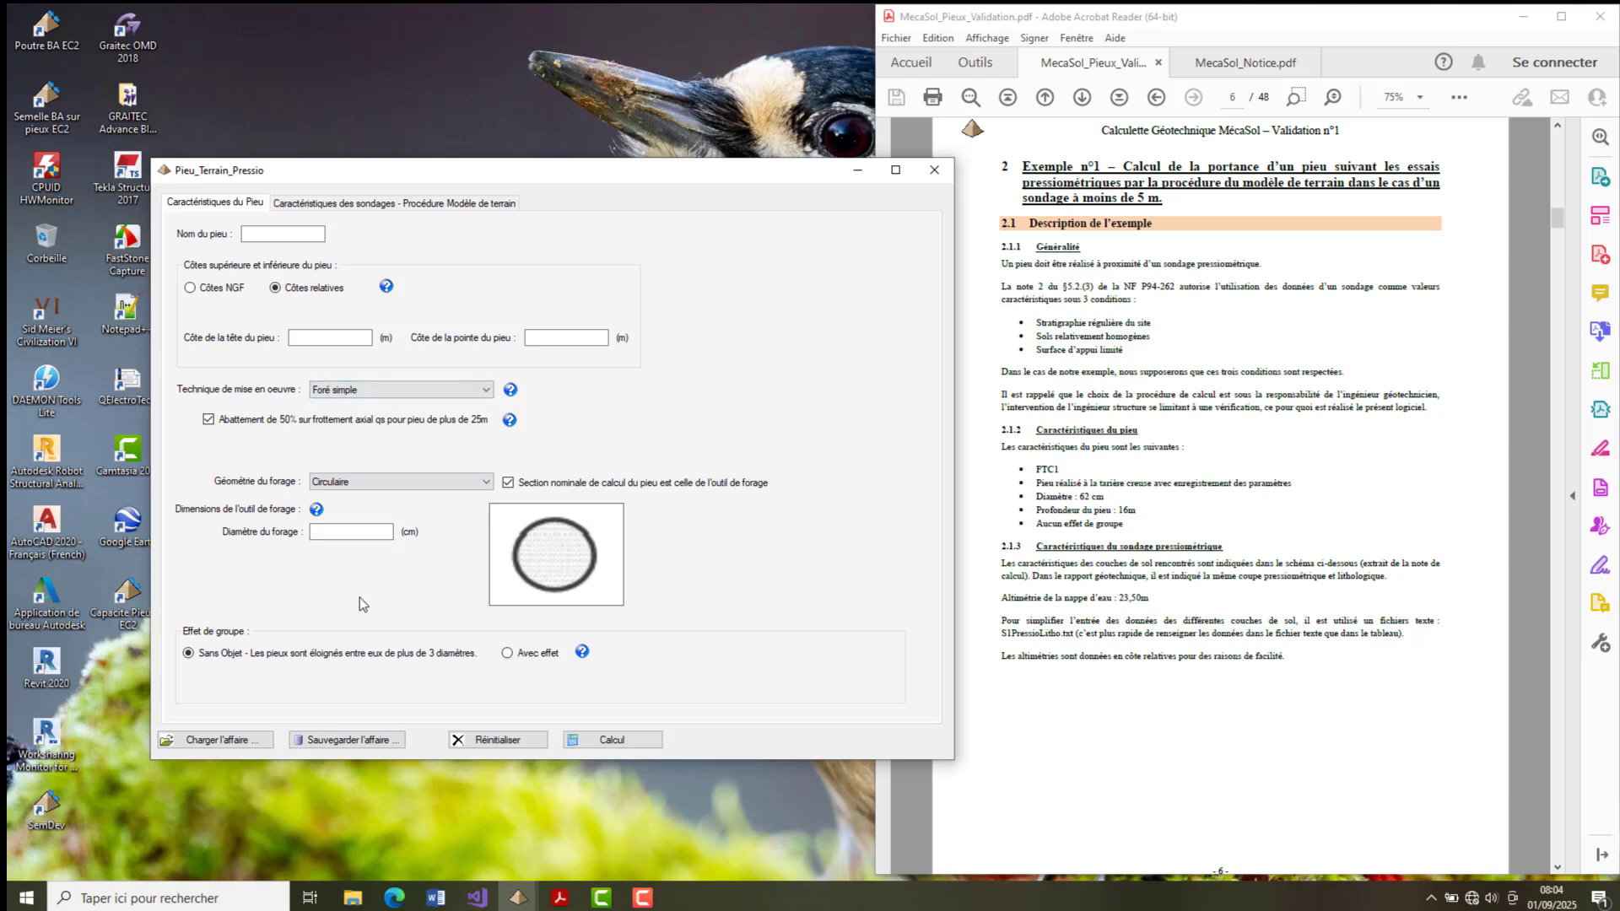
- Try the ground profile option Sondage à moins de 5 m de l'appui, and switch to Valeurs caractéristiques du modèle de terrain
click(365, 204)
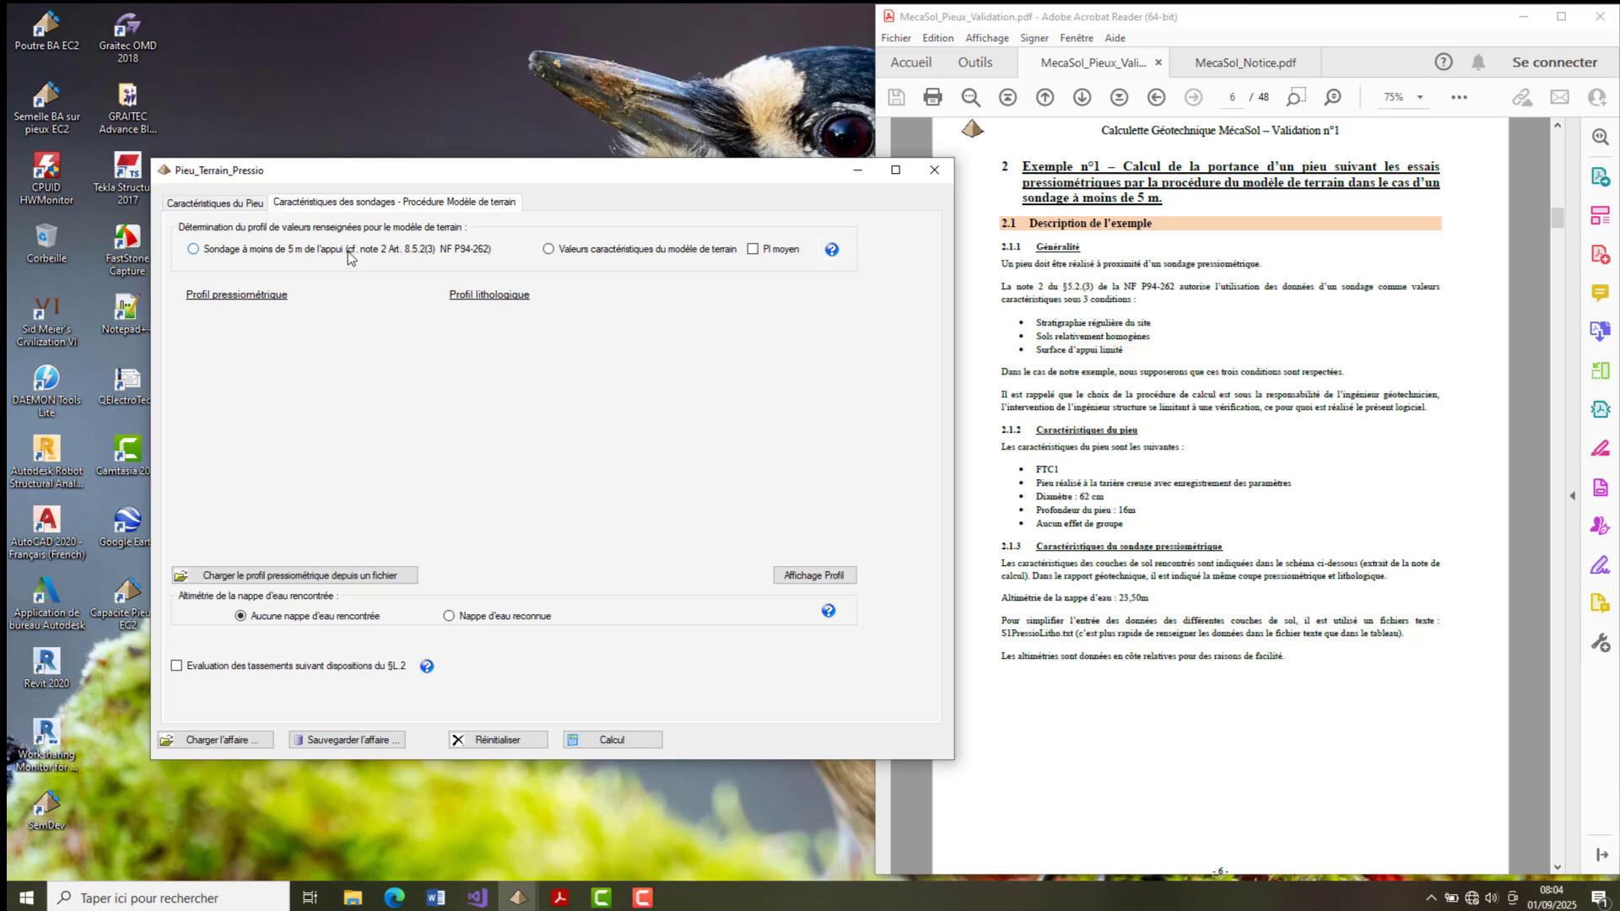
click(194, 250)
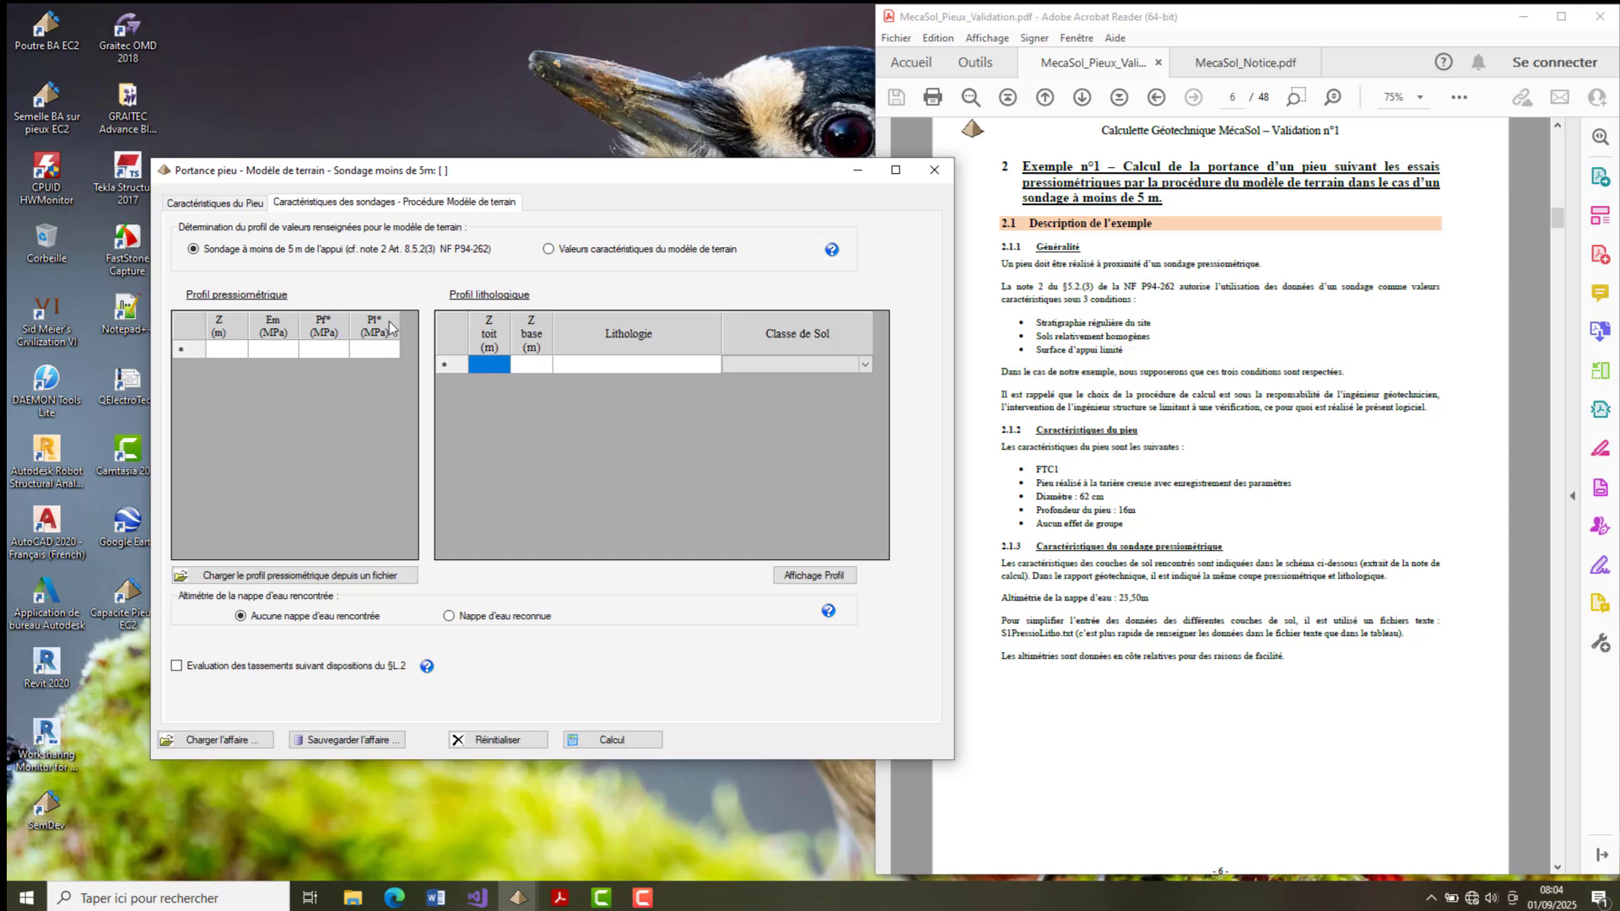
click(549, 250)
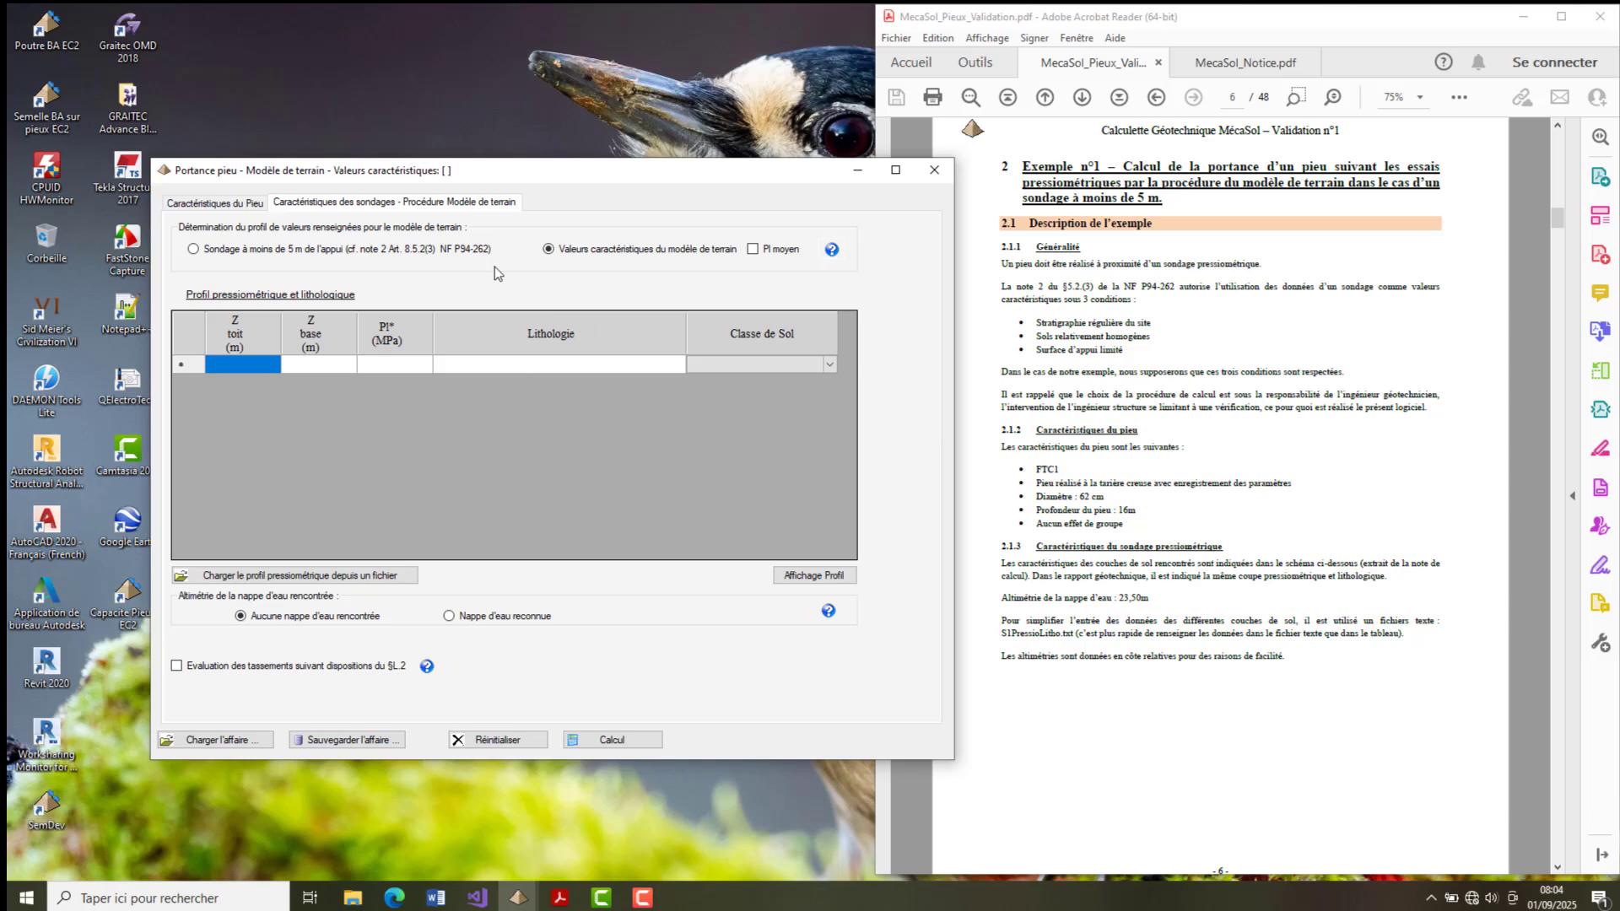
click(226, 206)
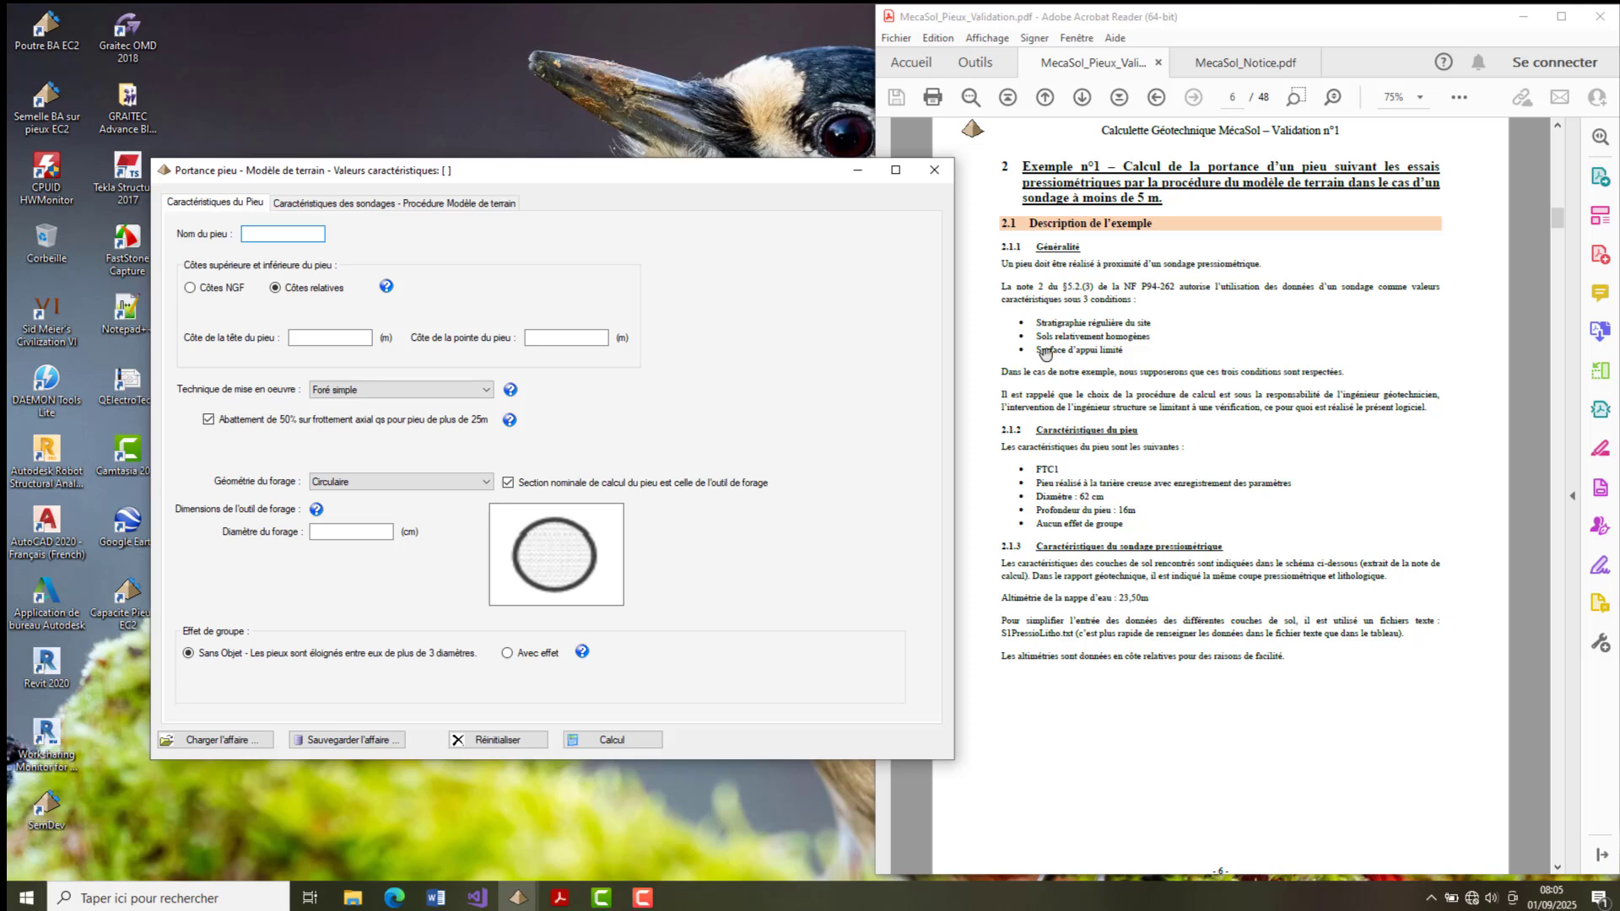
- Name the pile FTC1, try the Côtes NGF level option and return it to Côtes relatives
click(1219, 348)
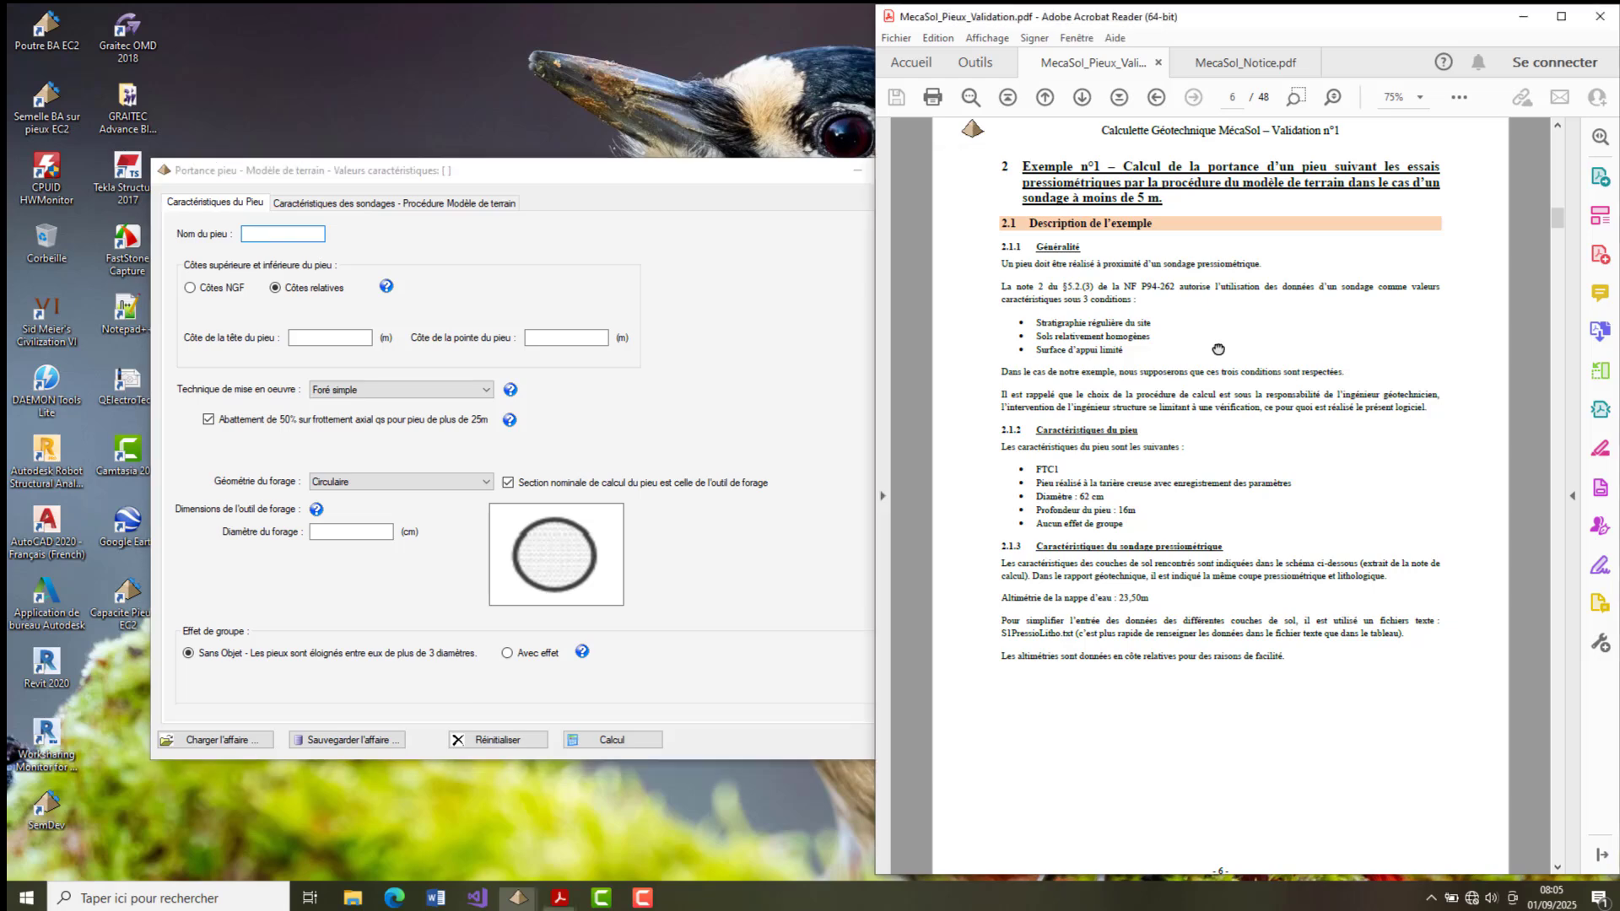
click(258, 234)
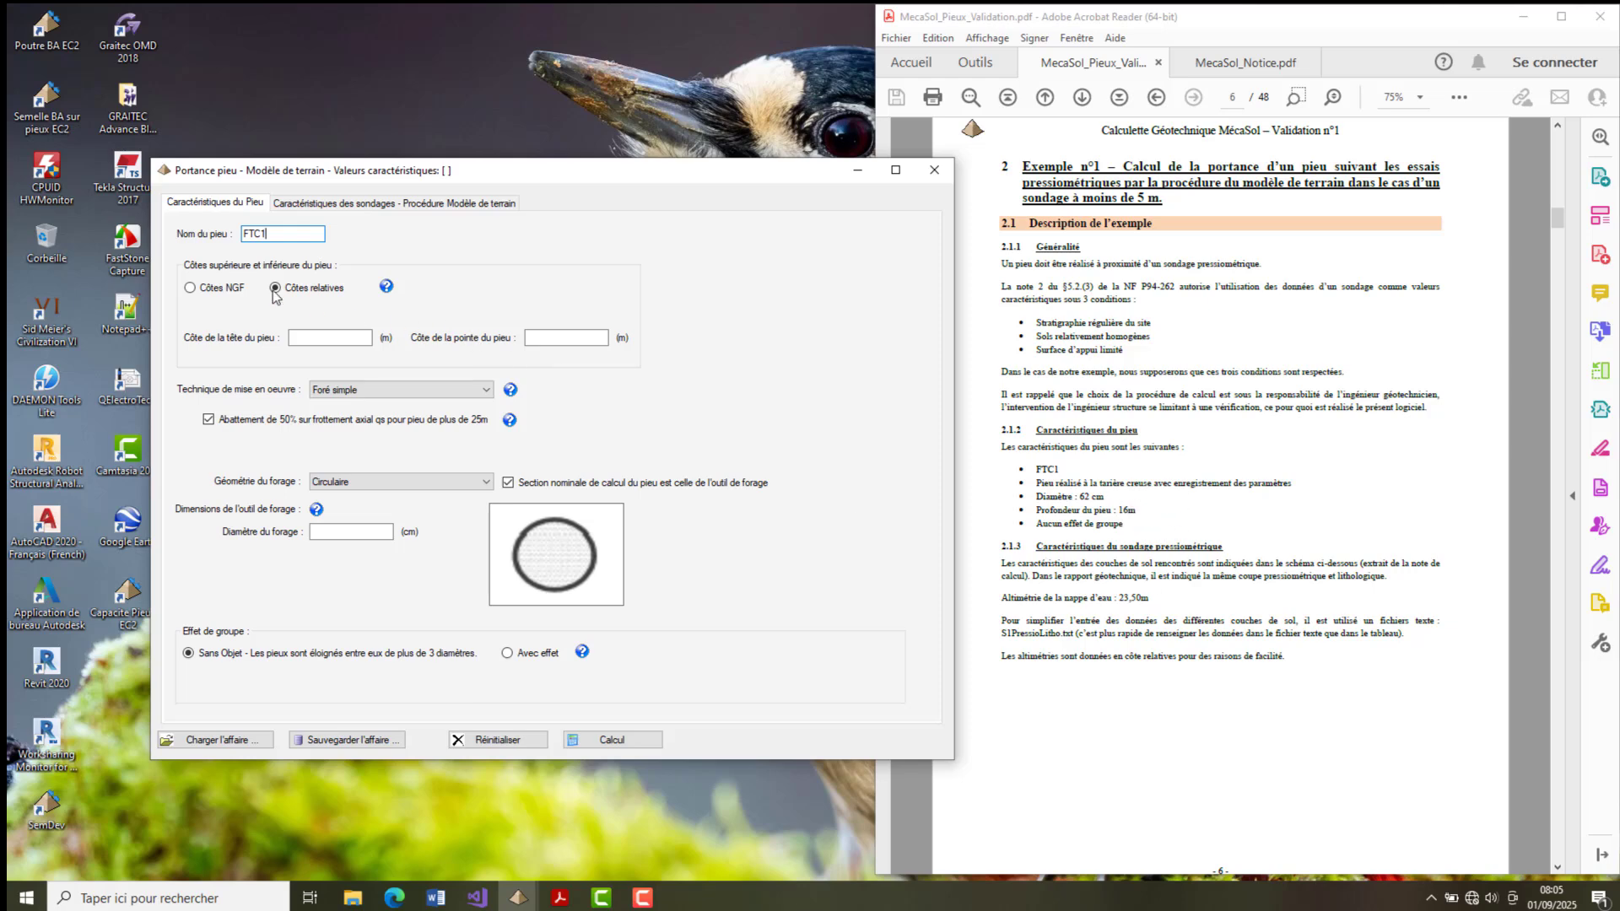
click(212, 292)
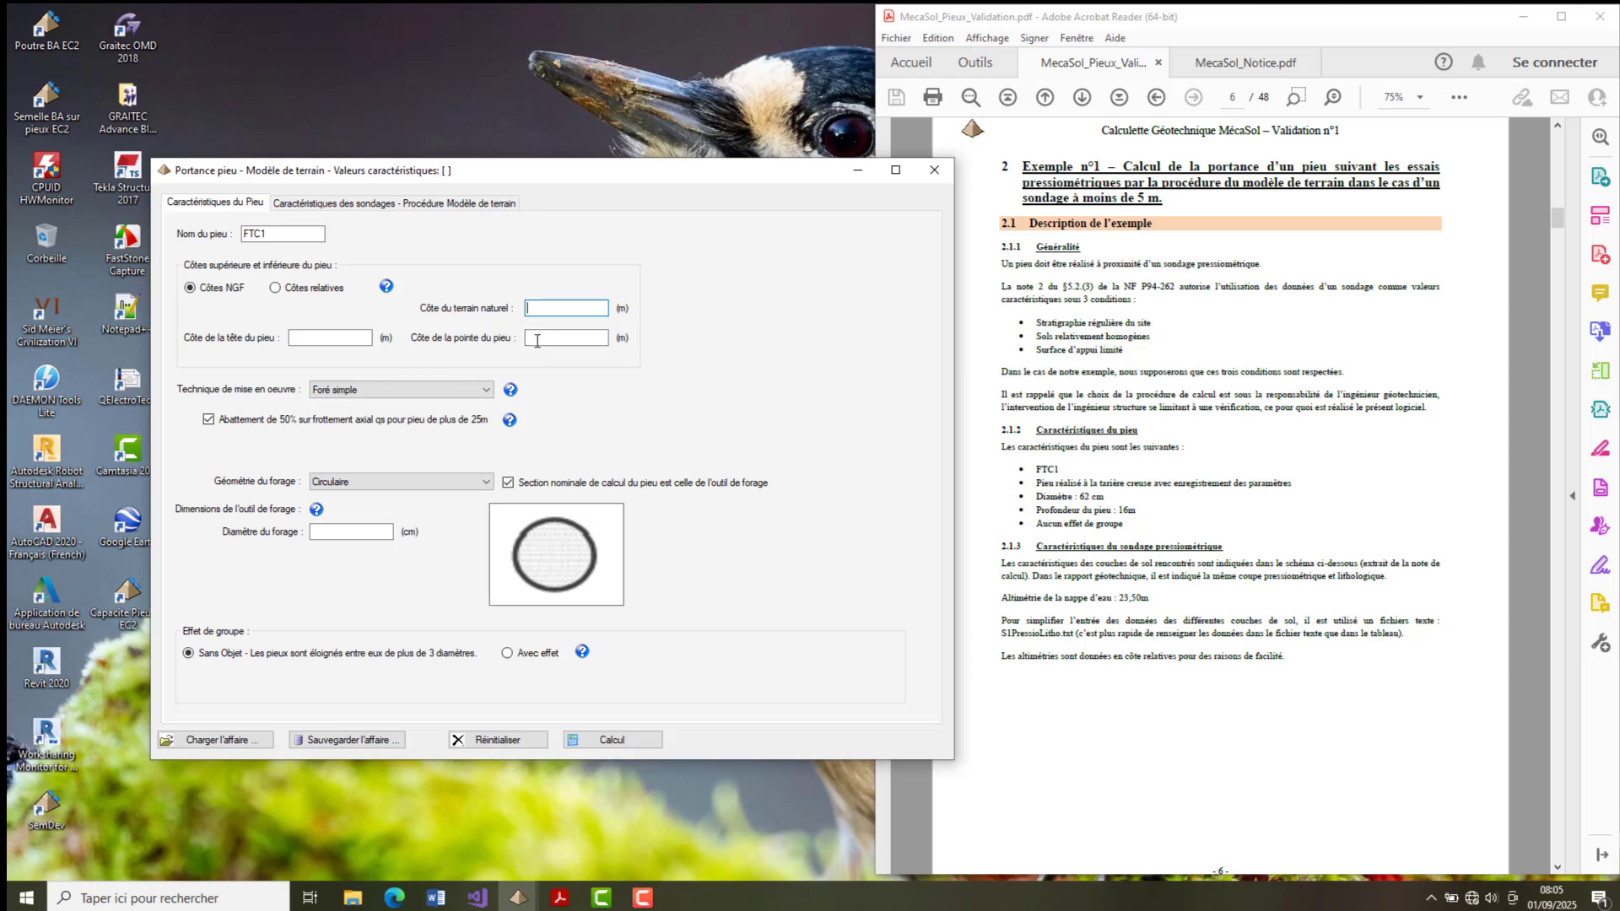
click(286, 290)
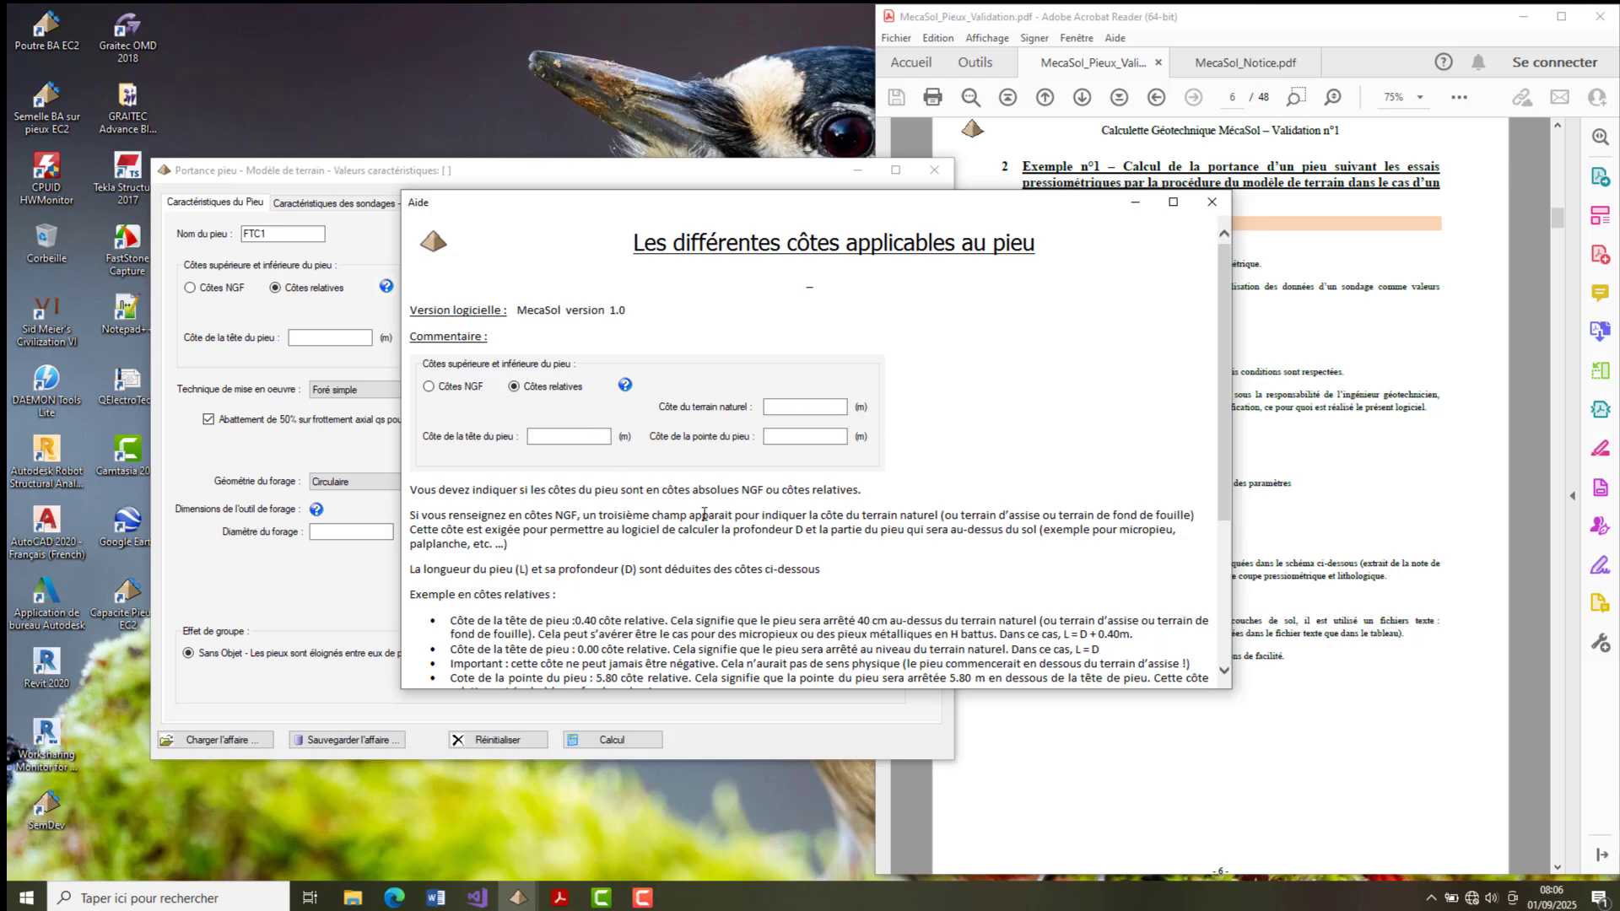
- Read the help page on the levels applicable to the pile, including the relative and NGF examples, and close it
scroll(549, 426, down, 3)
scroll(588, 507, down, 2)
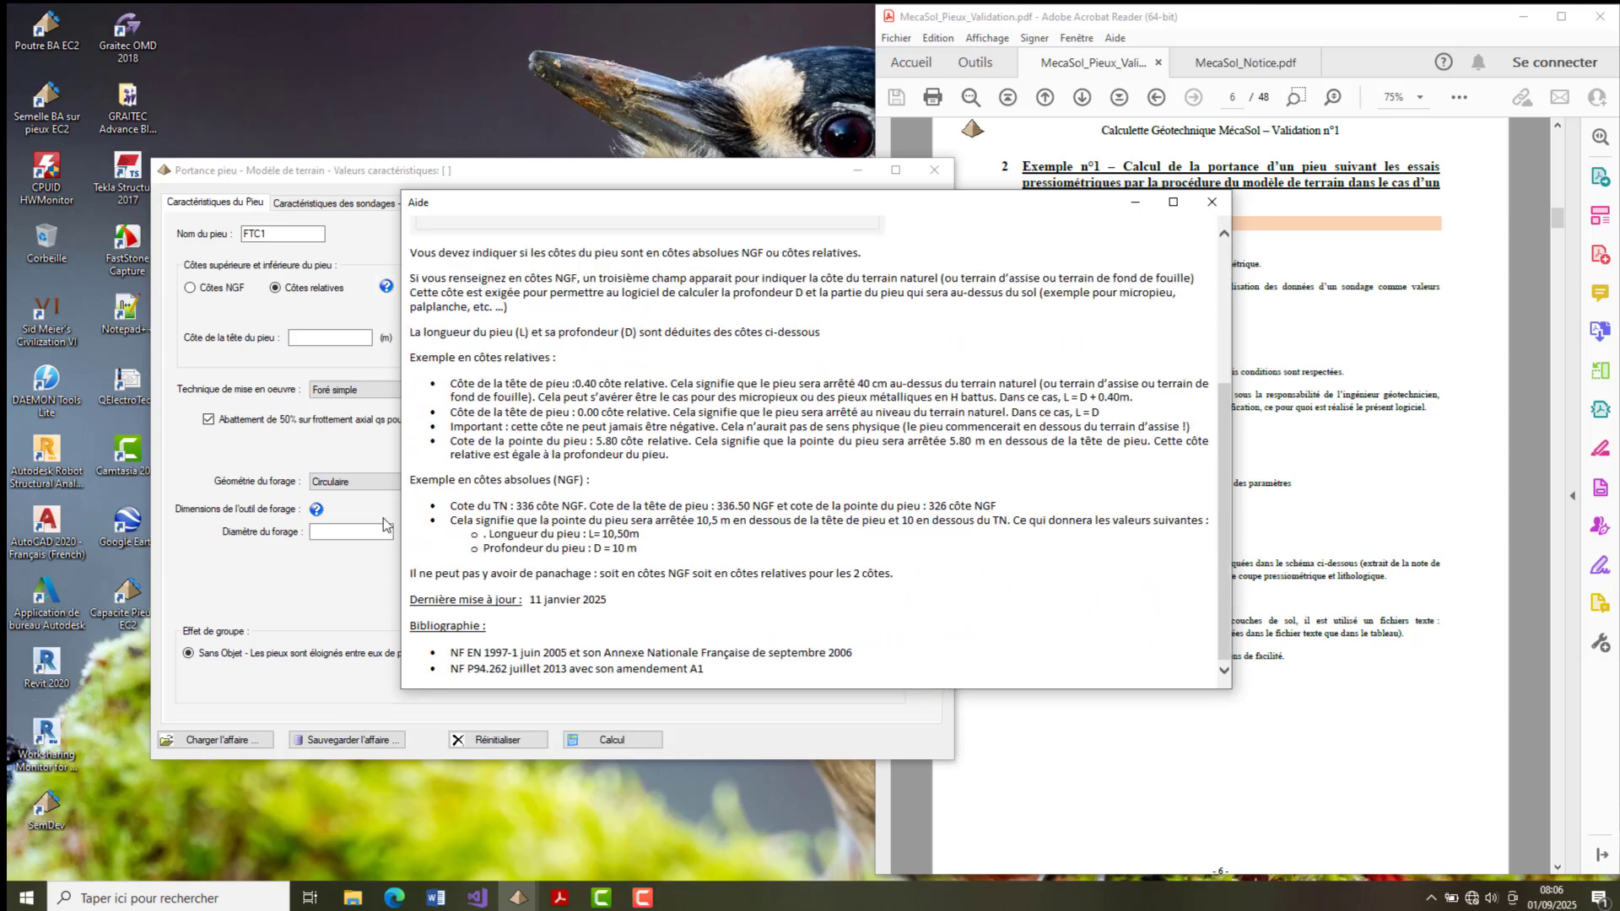
scroll(758, 516, up, 3)
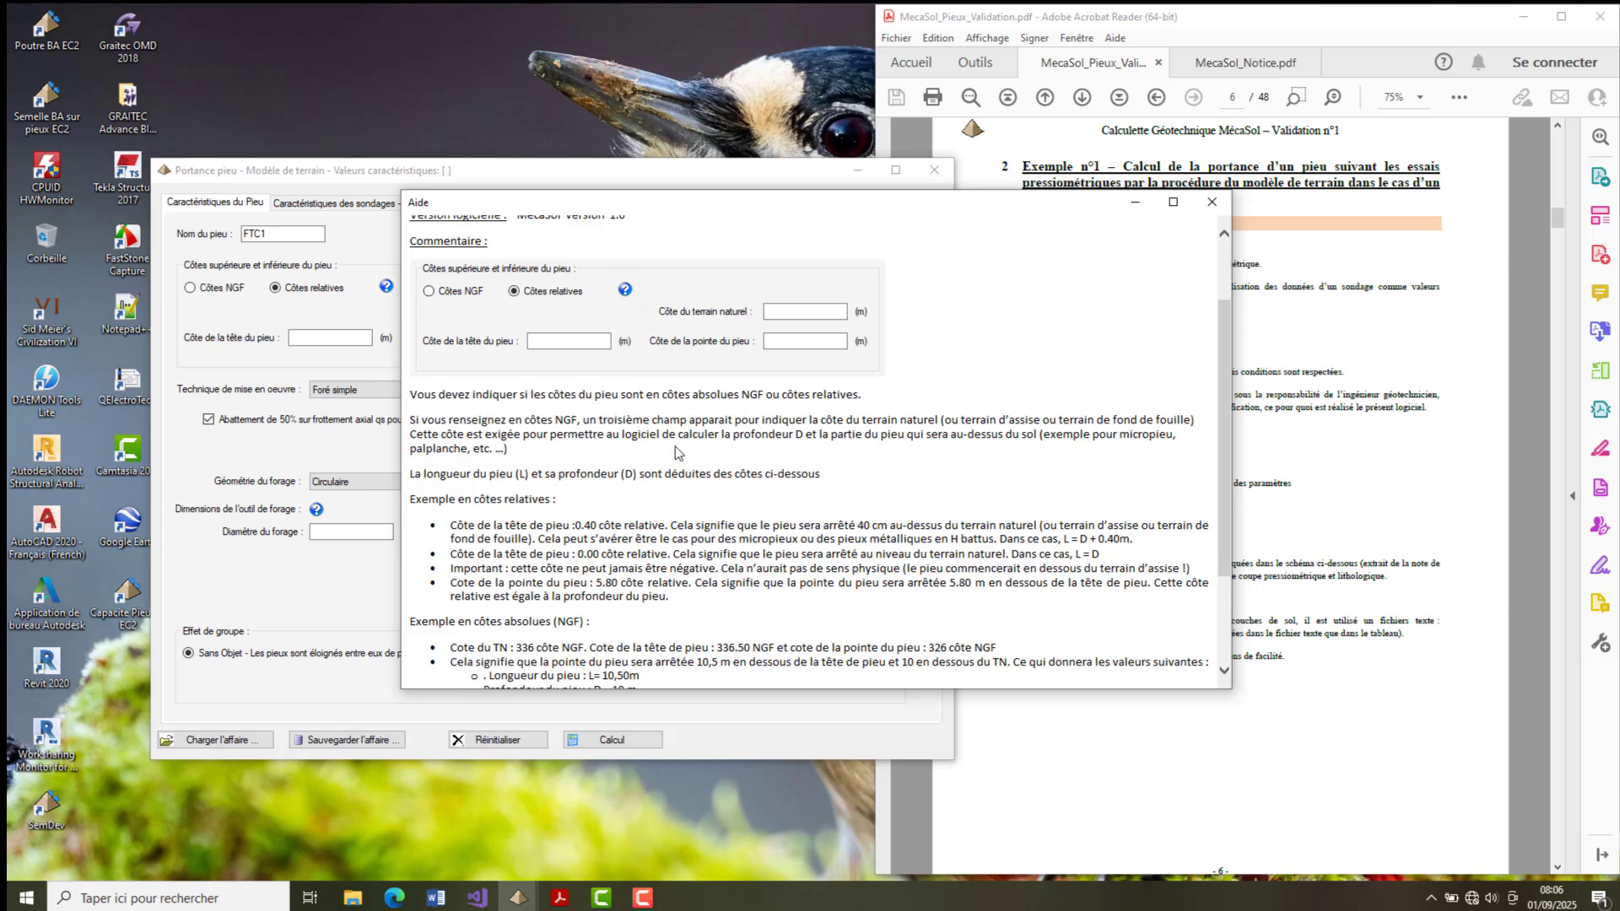
scroll(674, 447, down, 3)
scroll(722, 496, up, 5)
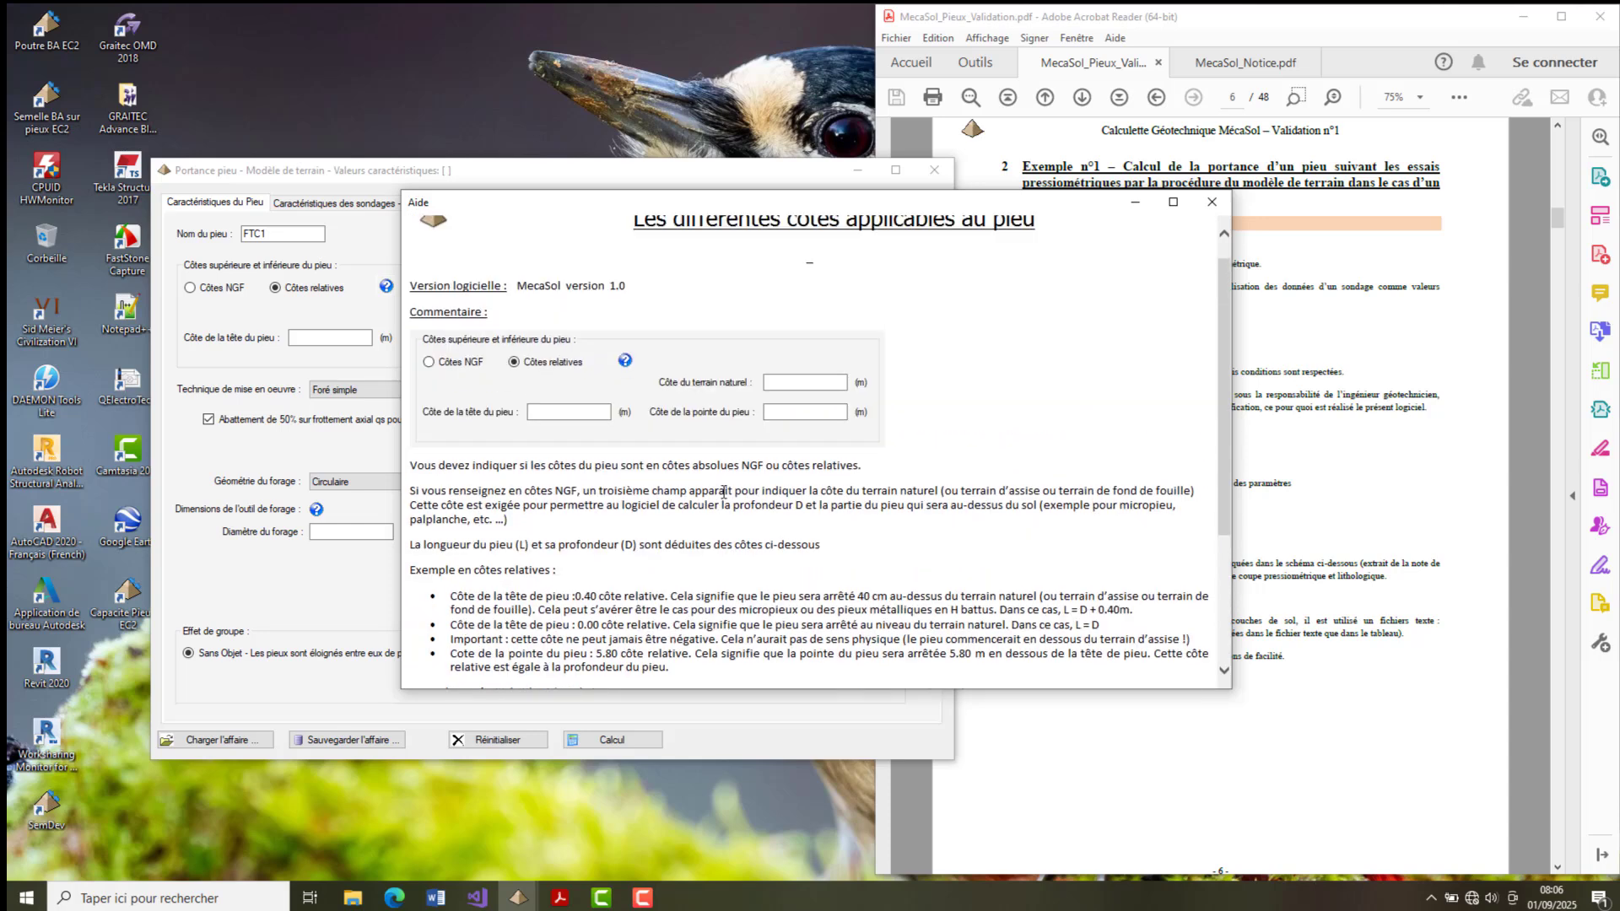
scroll(723, 492, up, 1)
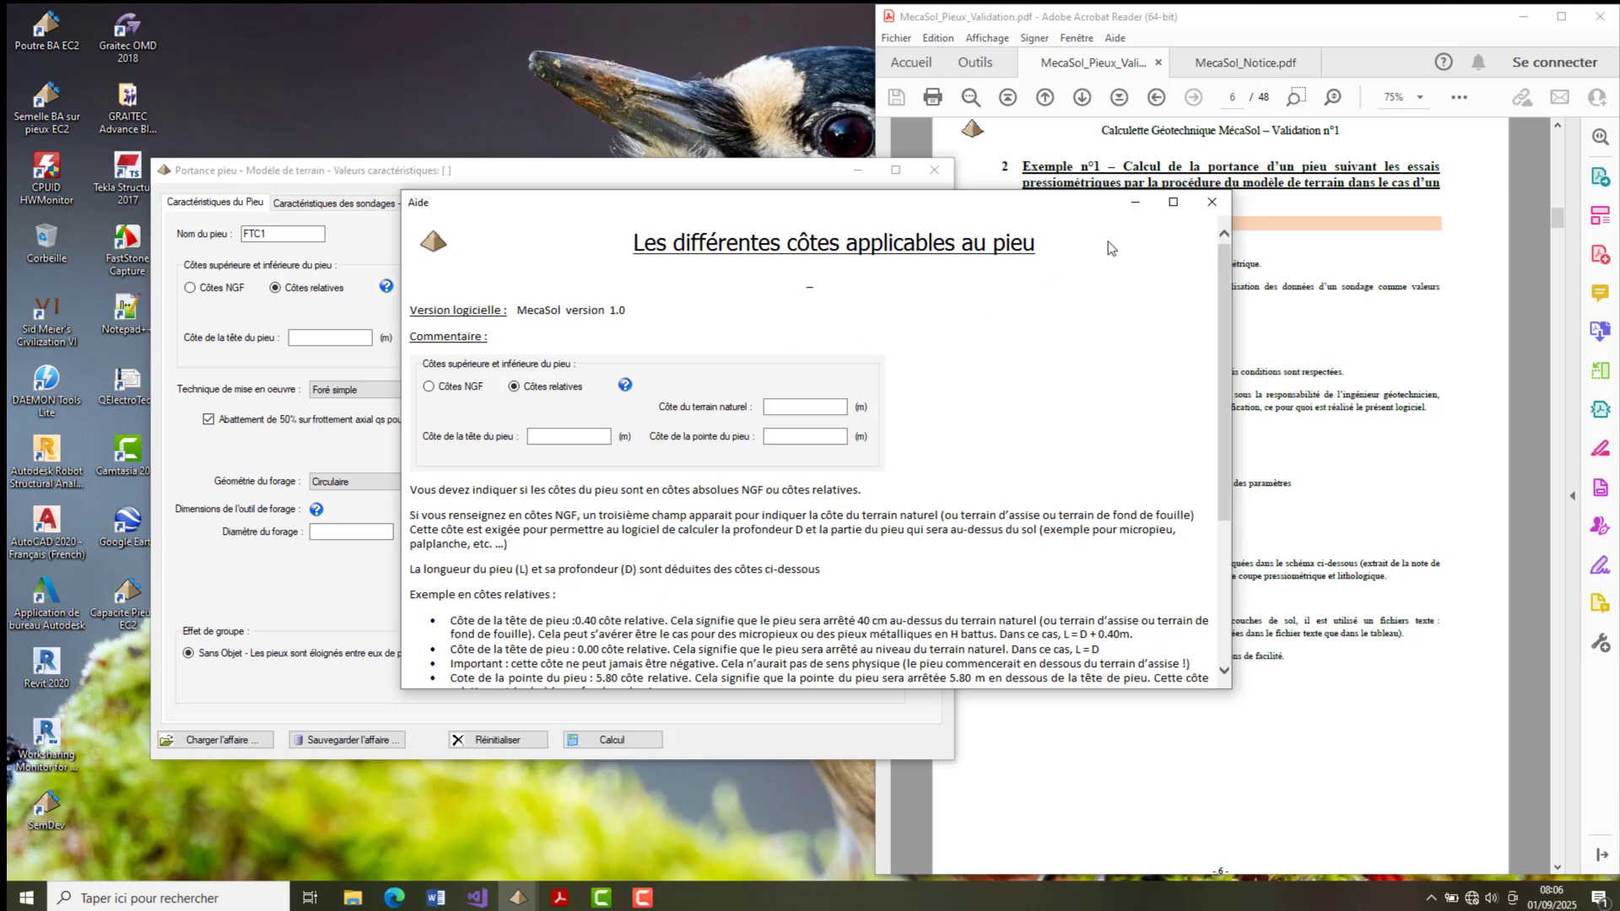
click(1215, 206)
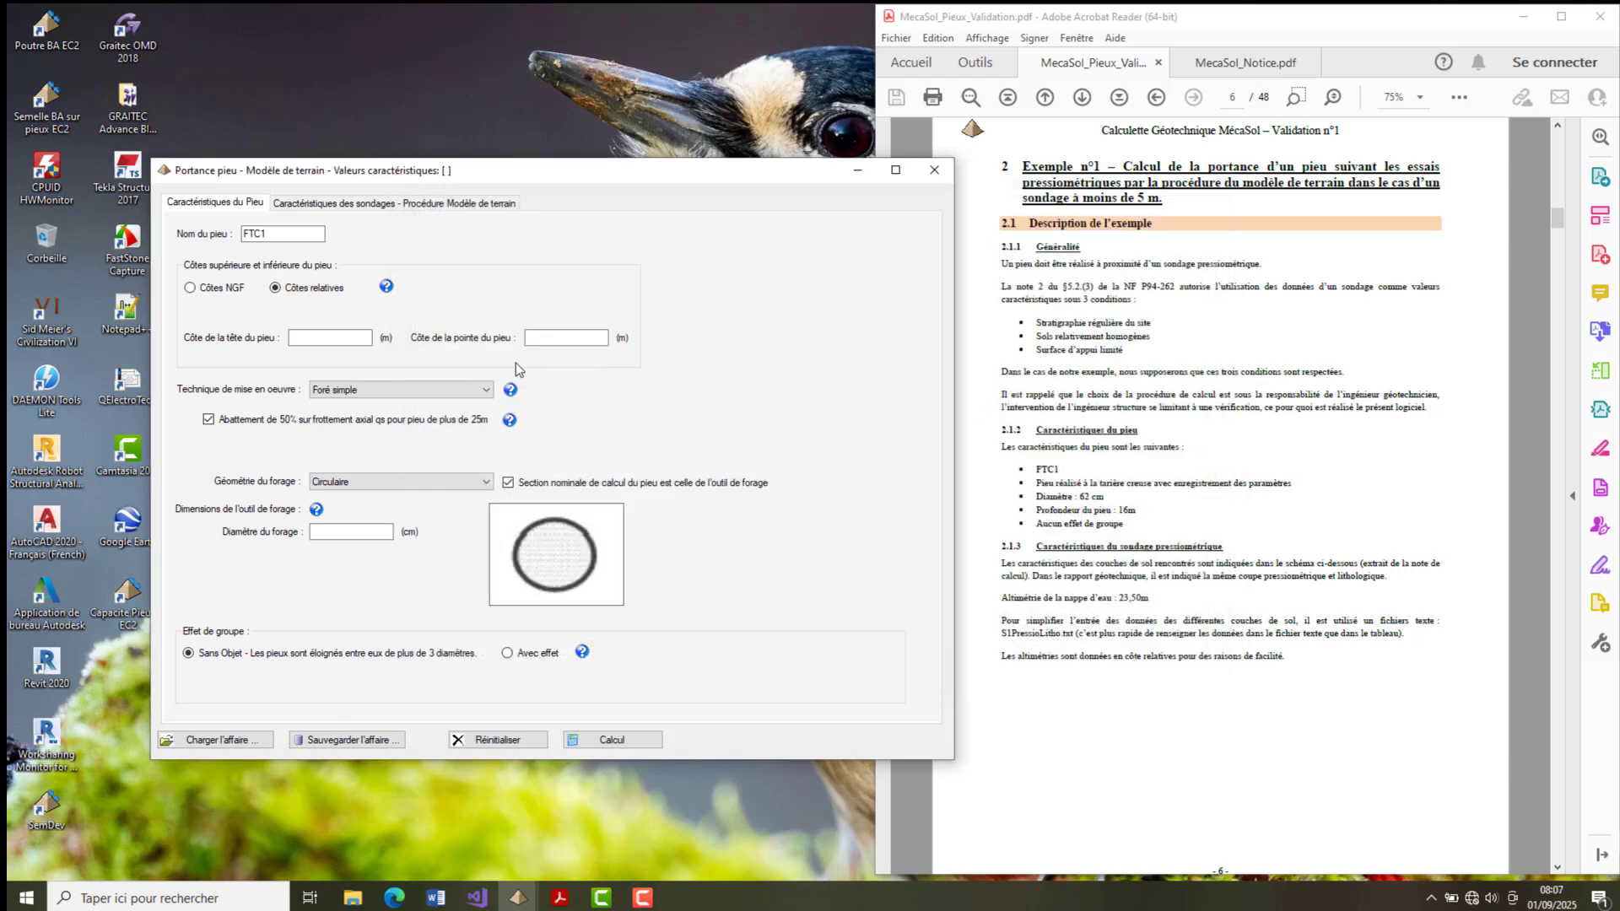
- Set the pile head level to 0 m, the tip level to 16 m and the installation technique to Foré tarière creuse simple rotation
click(310, 337)
text(0)
click(590, 342)
click(487, 391)
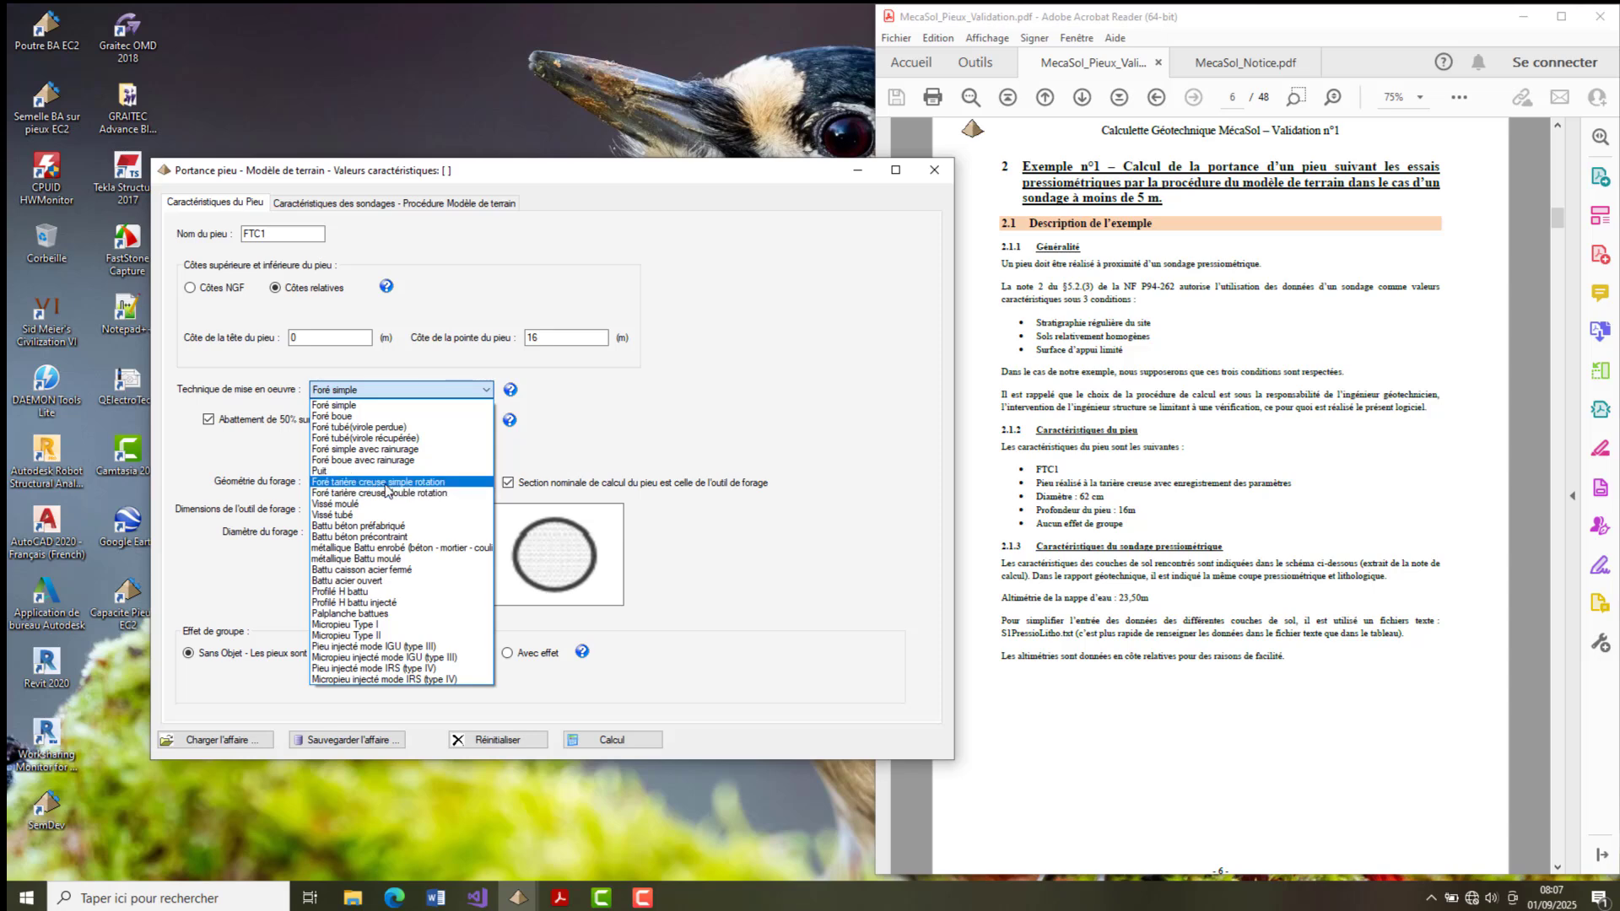
click(384, 485)
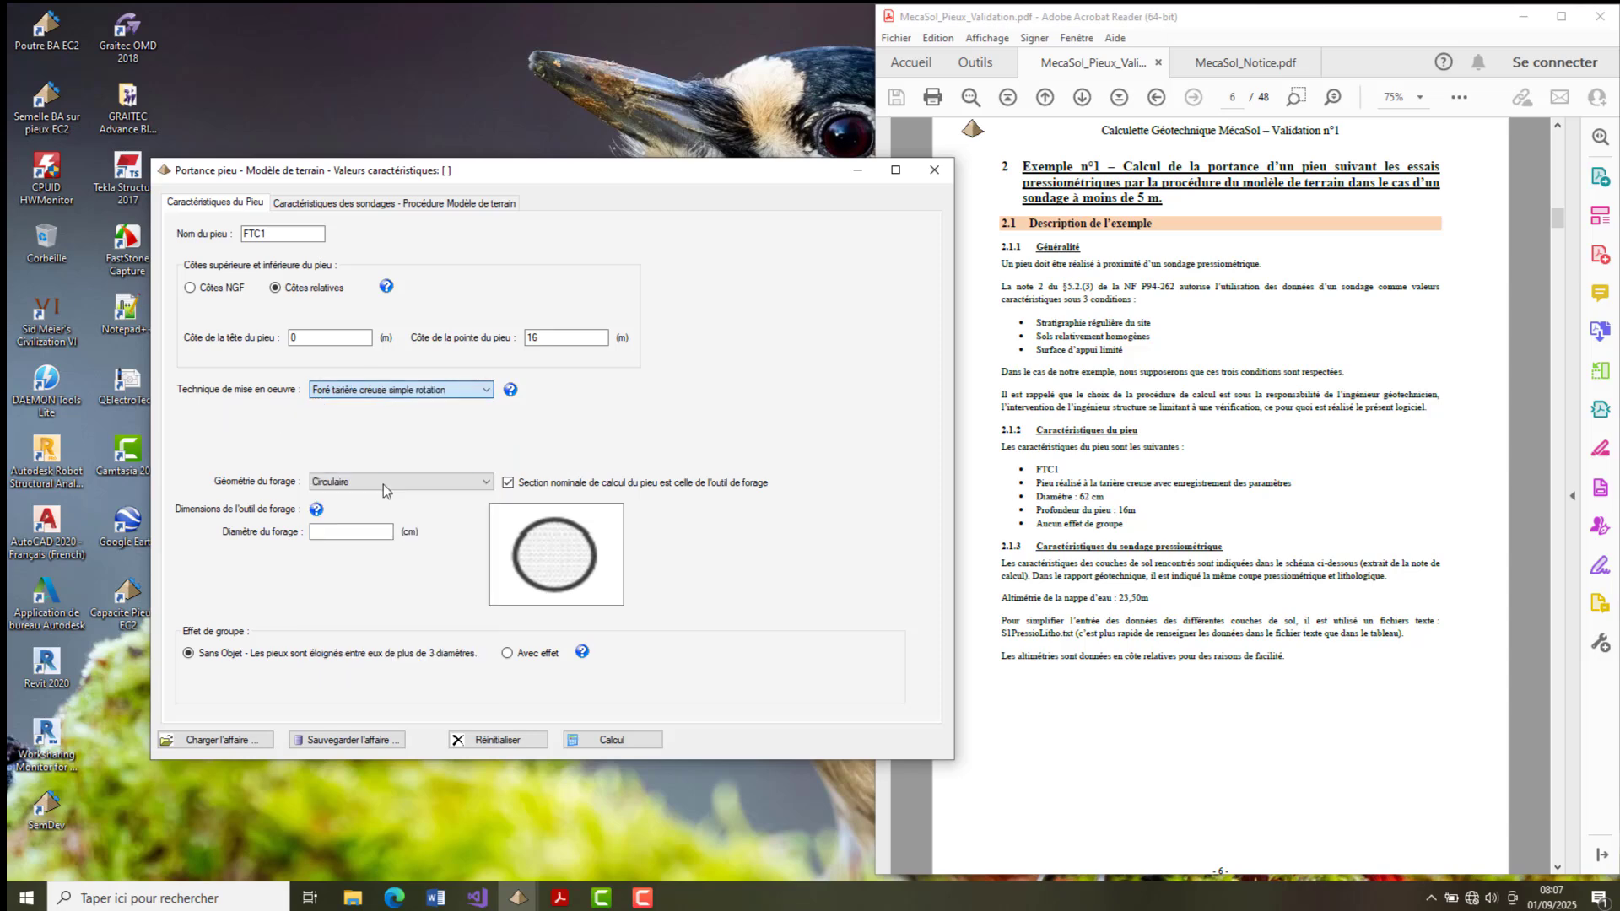
- Open the help on the installation technique and examine its table of pile classes, categories, abbreviations and reference standards
click(510, 390)
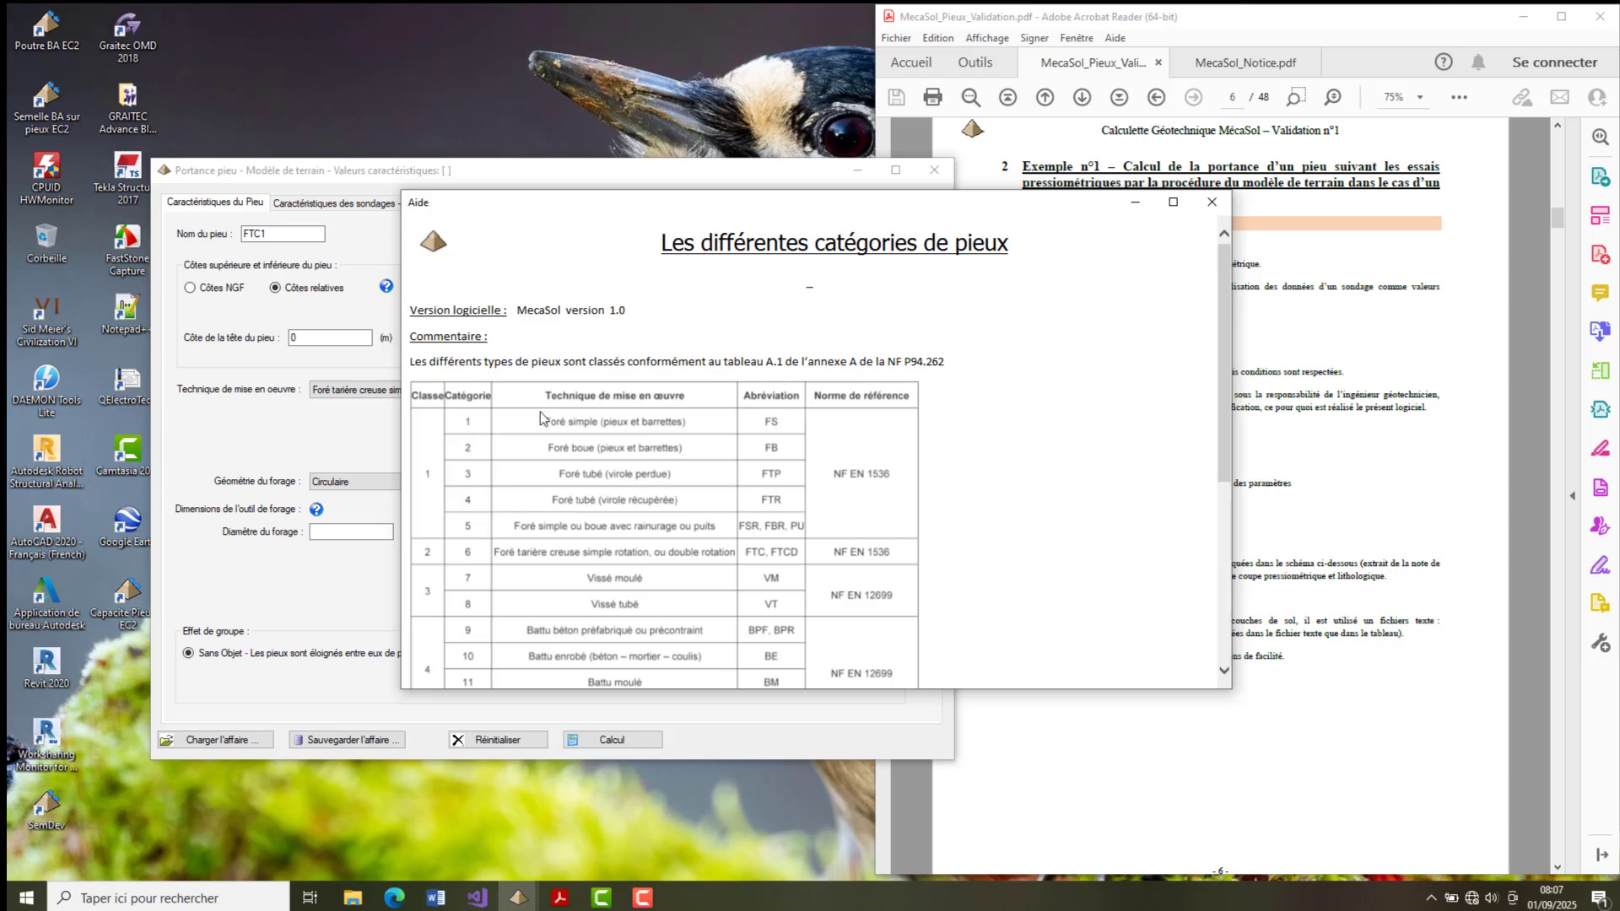
scroll(528, 473, down, 1)
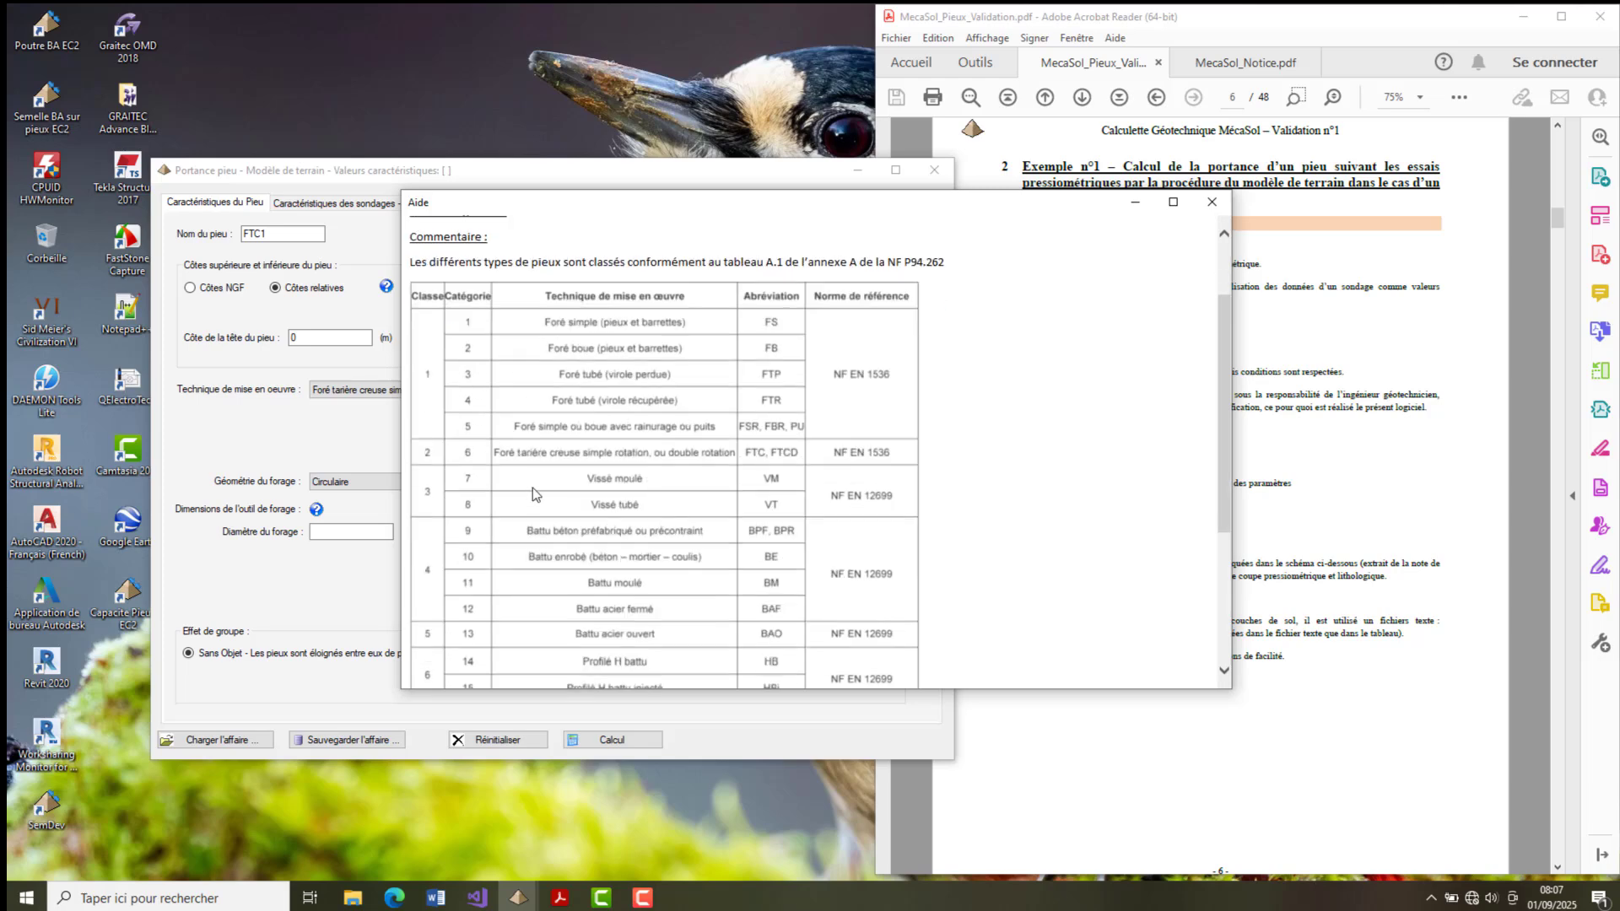
scroll(533, 487, down, 1)
scroll(564, 413, up, 2)
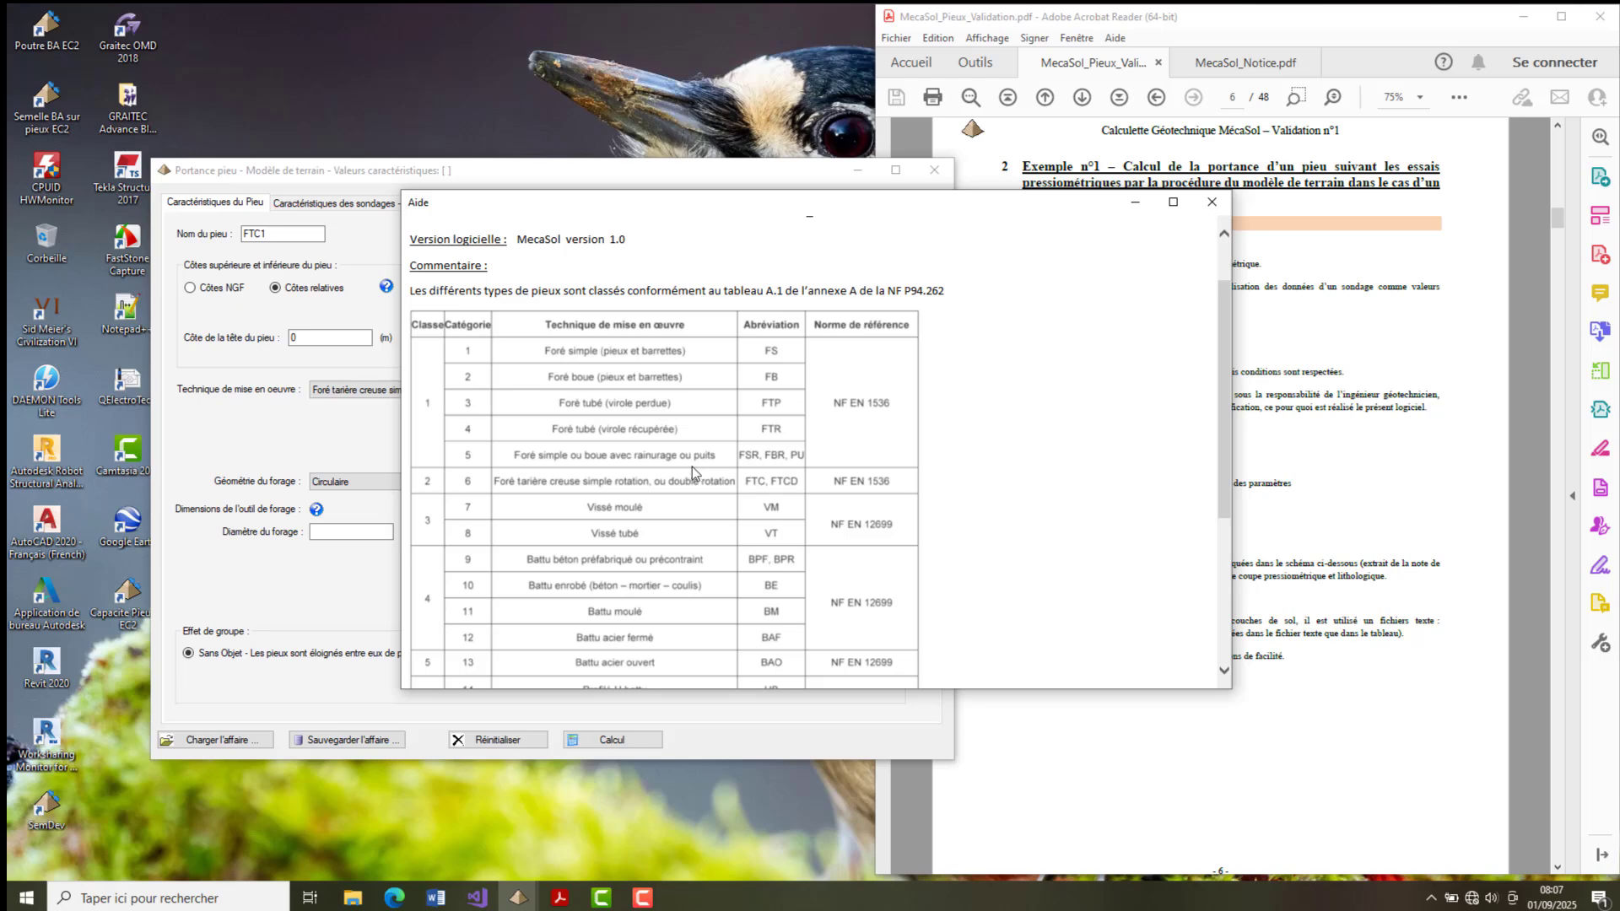
scroll(692, 467, down, 2)
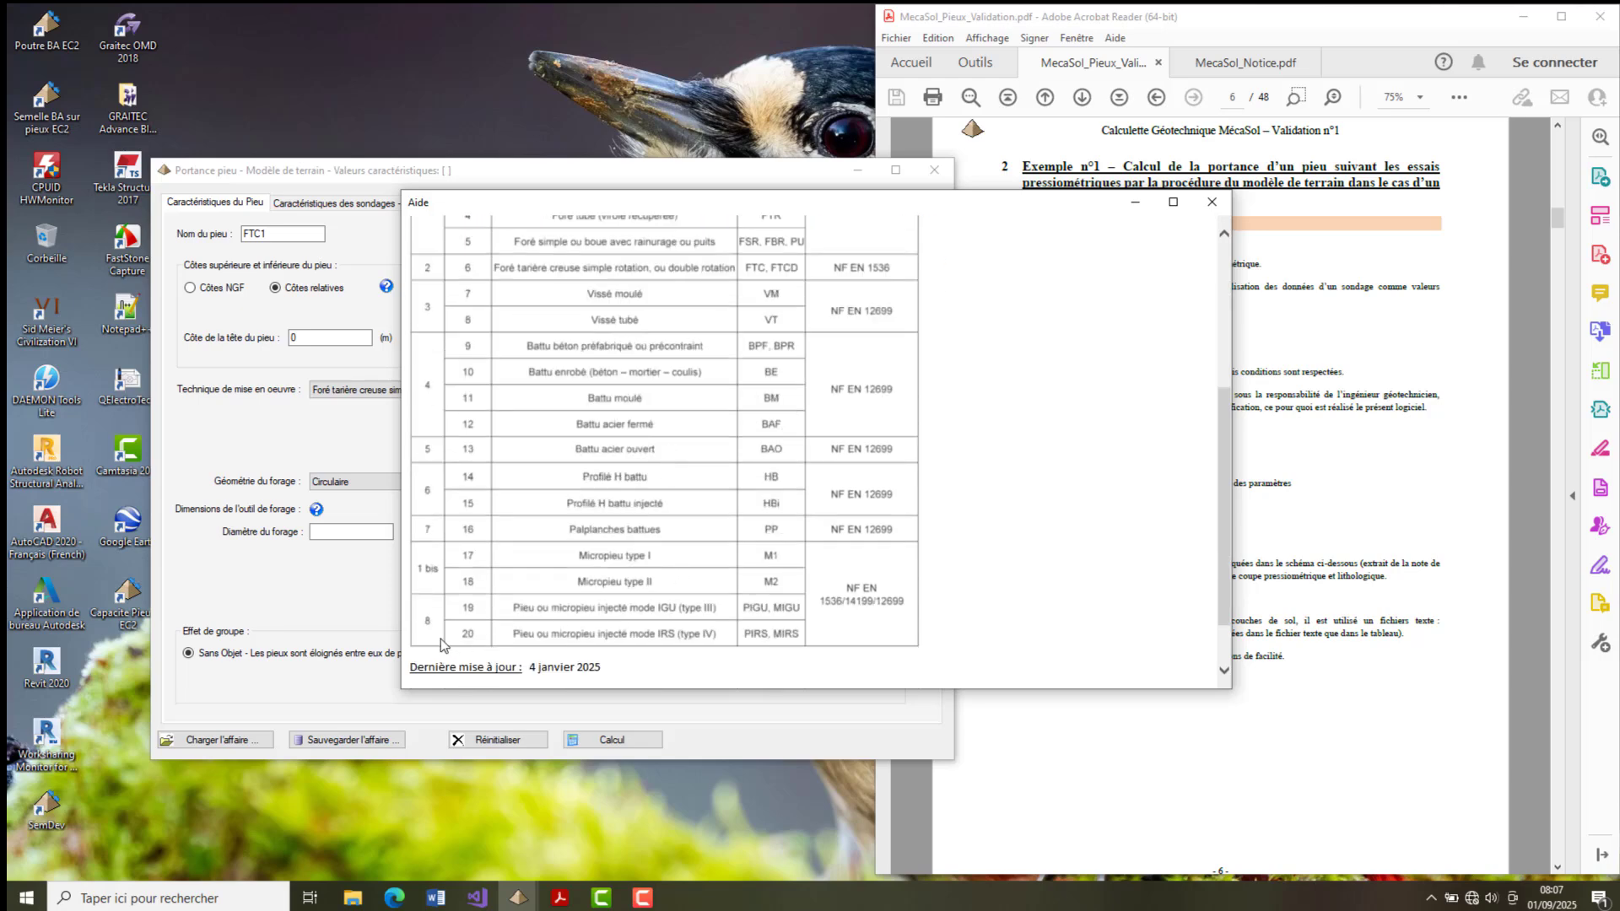
- Close the installation technique help, keep the borehole geometry at Circulaire and set the borehole diameter to 62 cm
scroll(517, 573, up, 2)
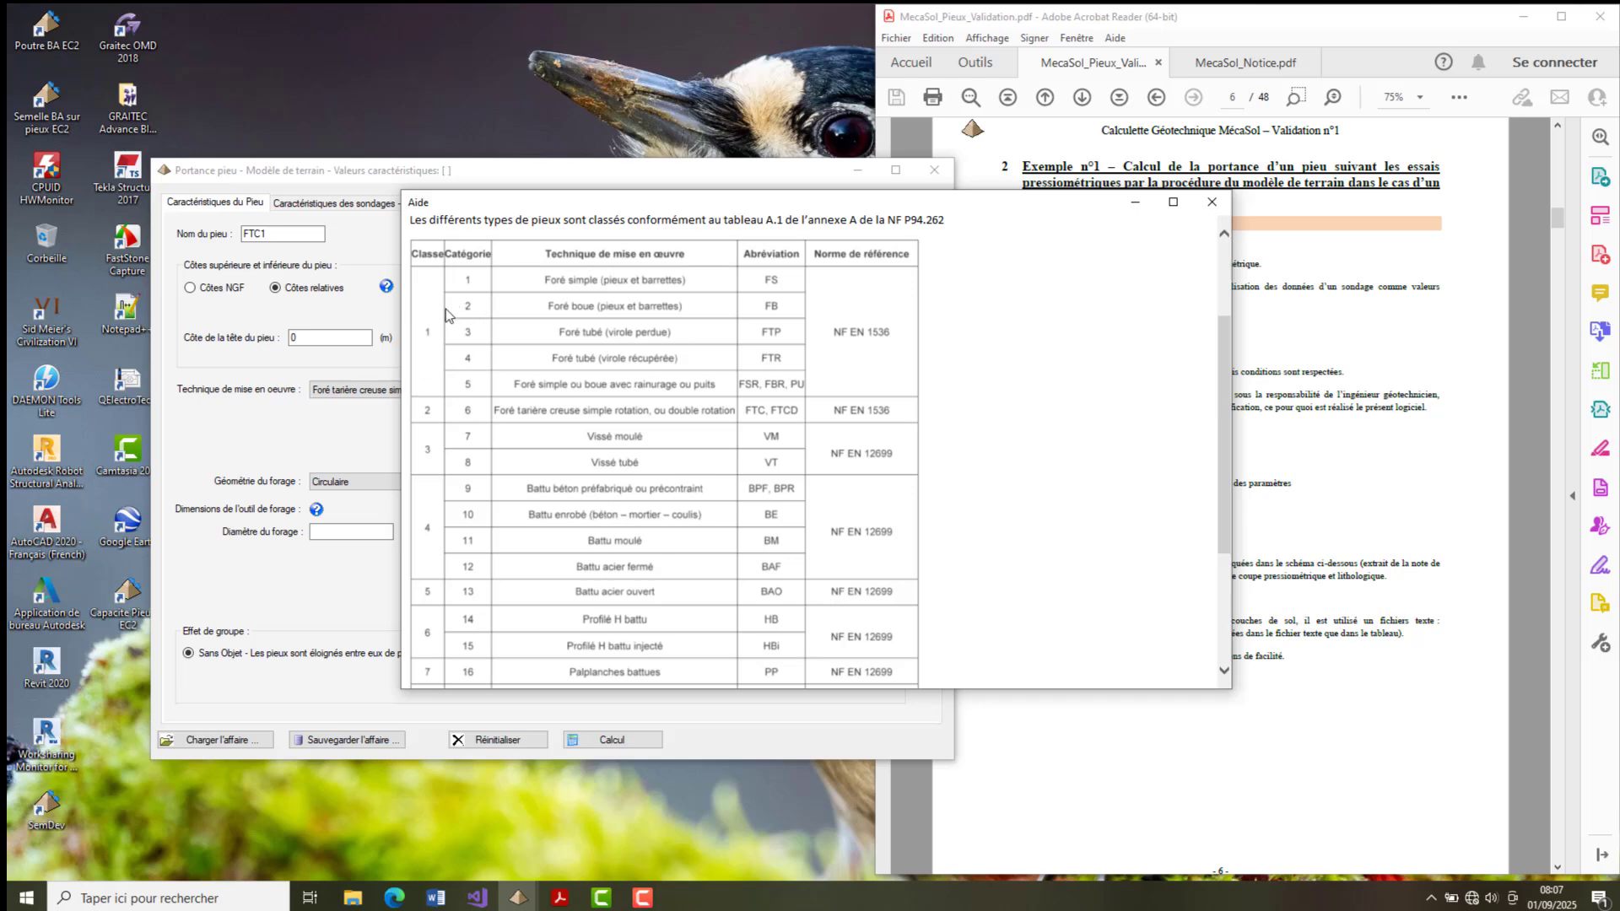
click(1212, 201)
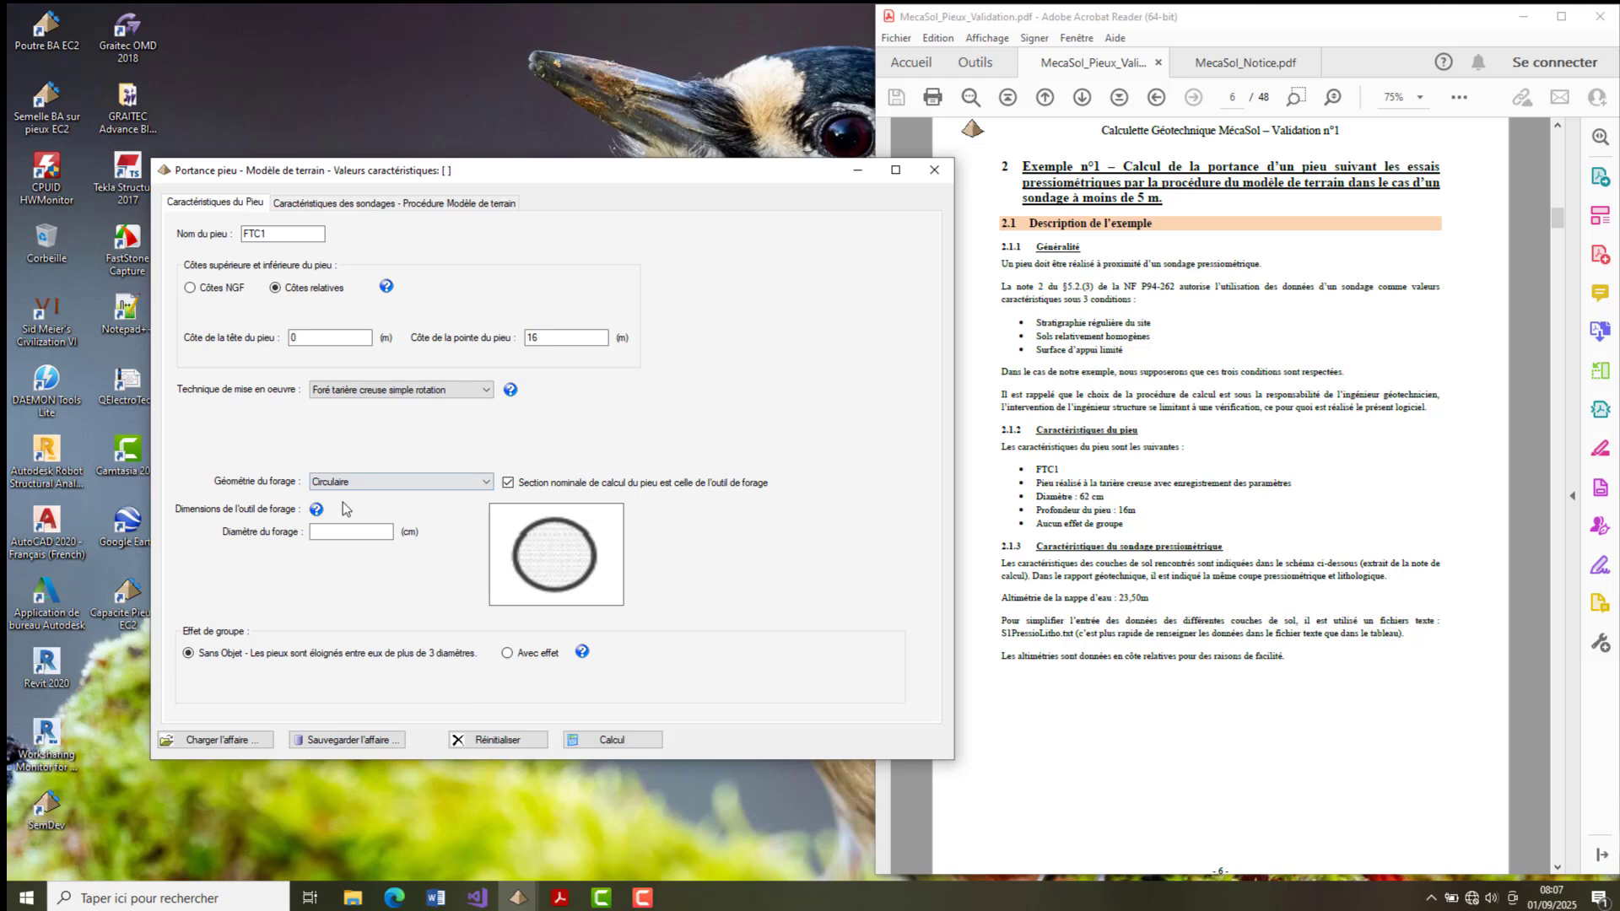
click(486, 482)
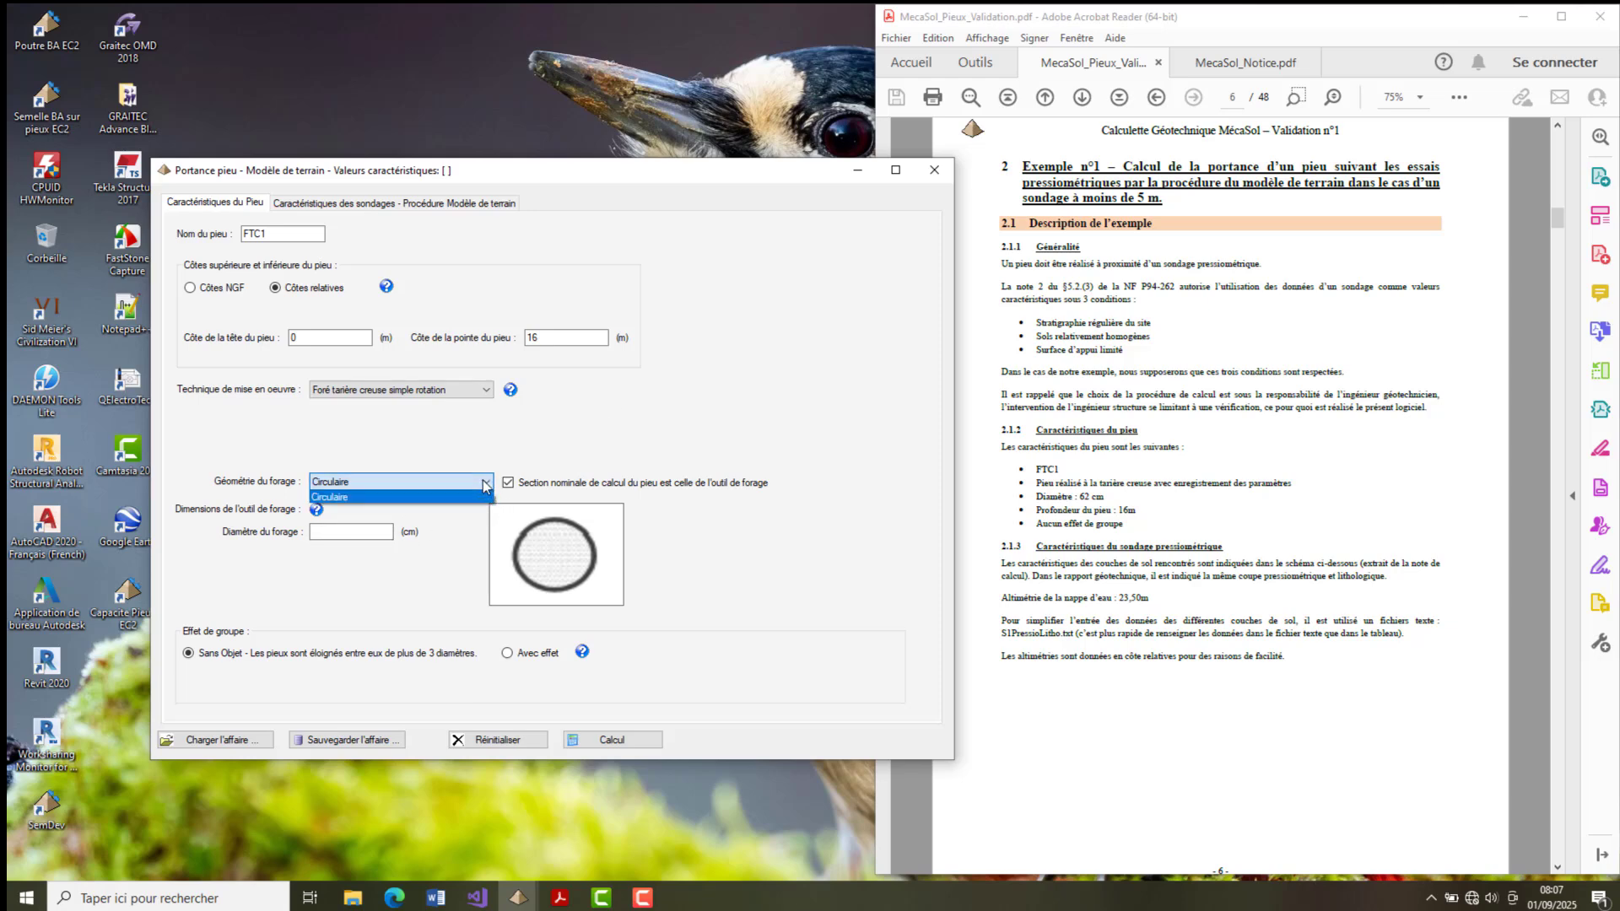
click(431, 513)
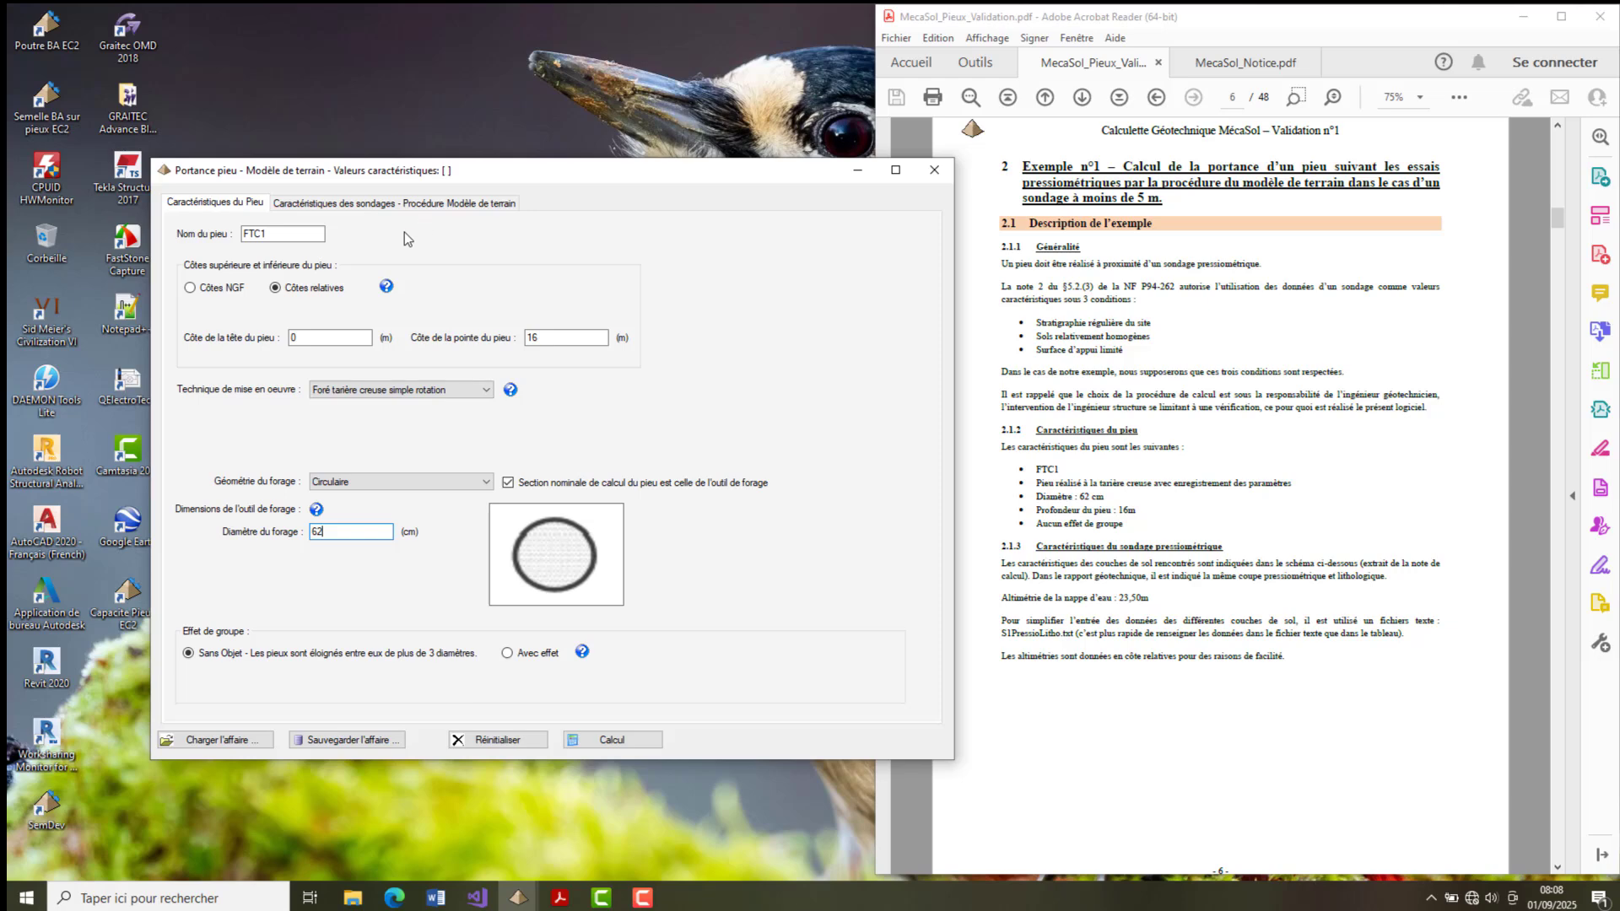
- Open the borehole characteristics page and examine the pressuremeter borehole description and log of example n°1 in the validation PDF
click(350, 203)
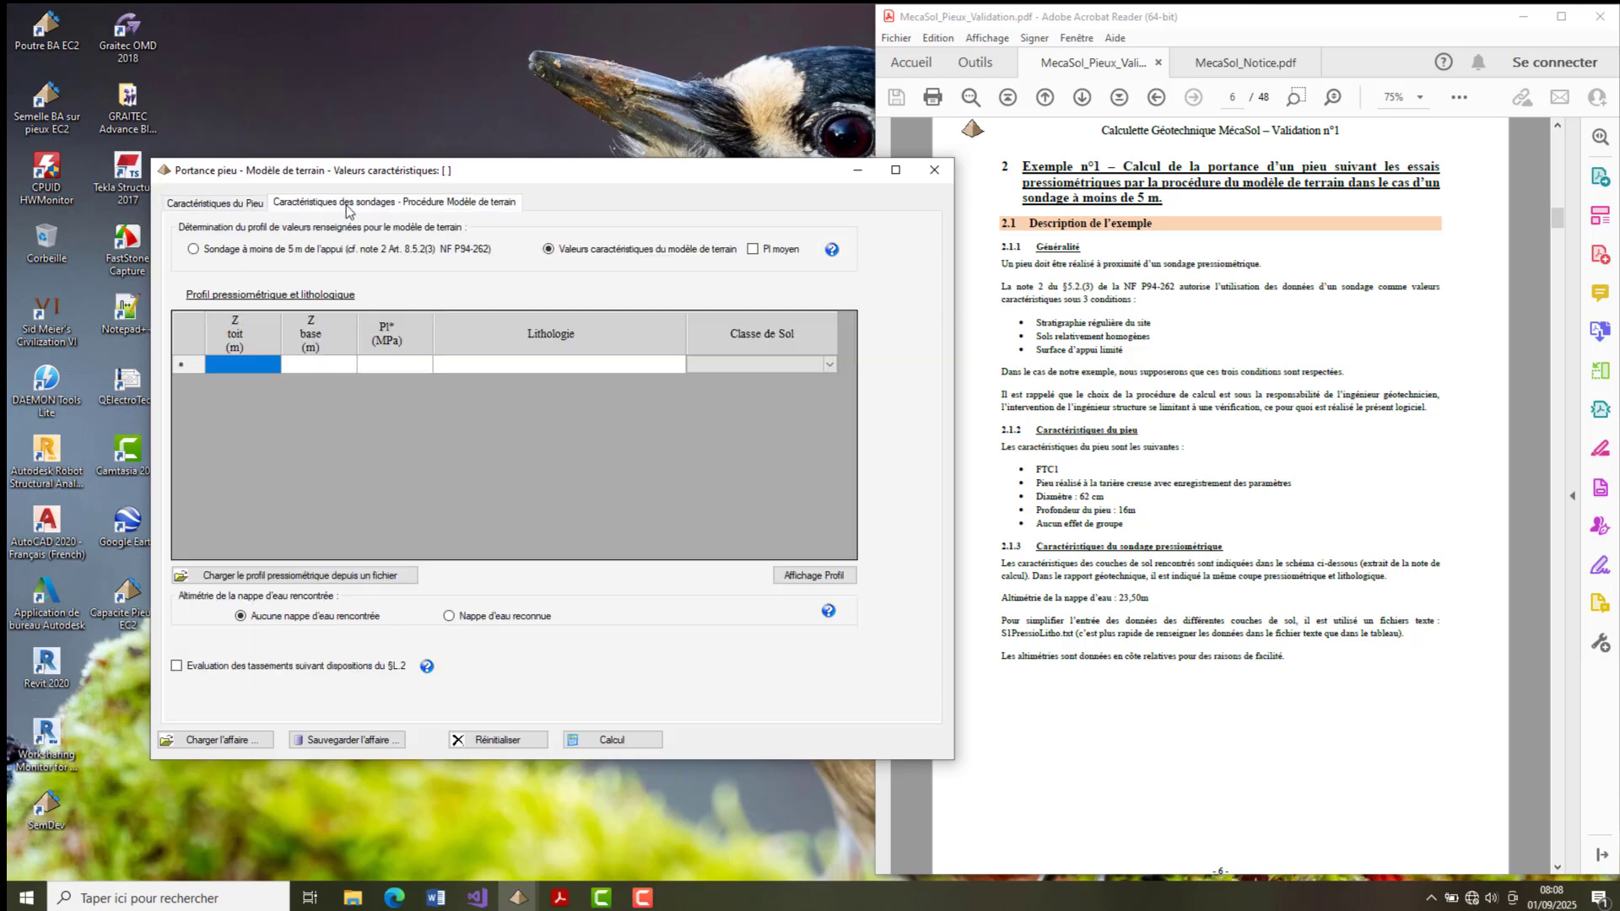
click(1288, 661)
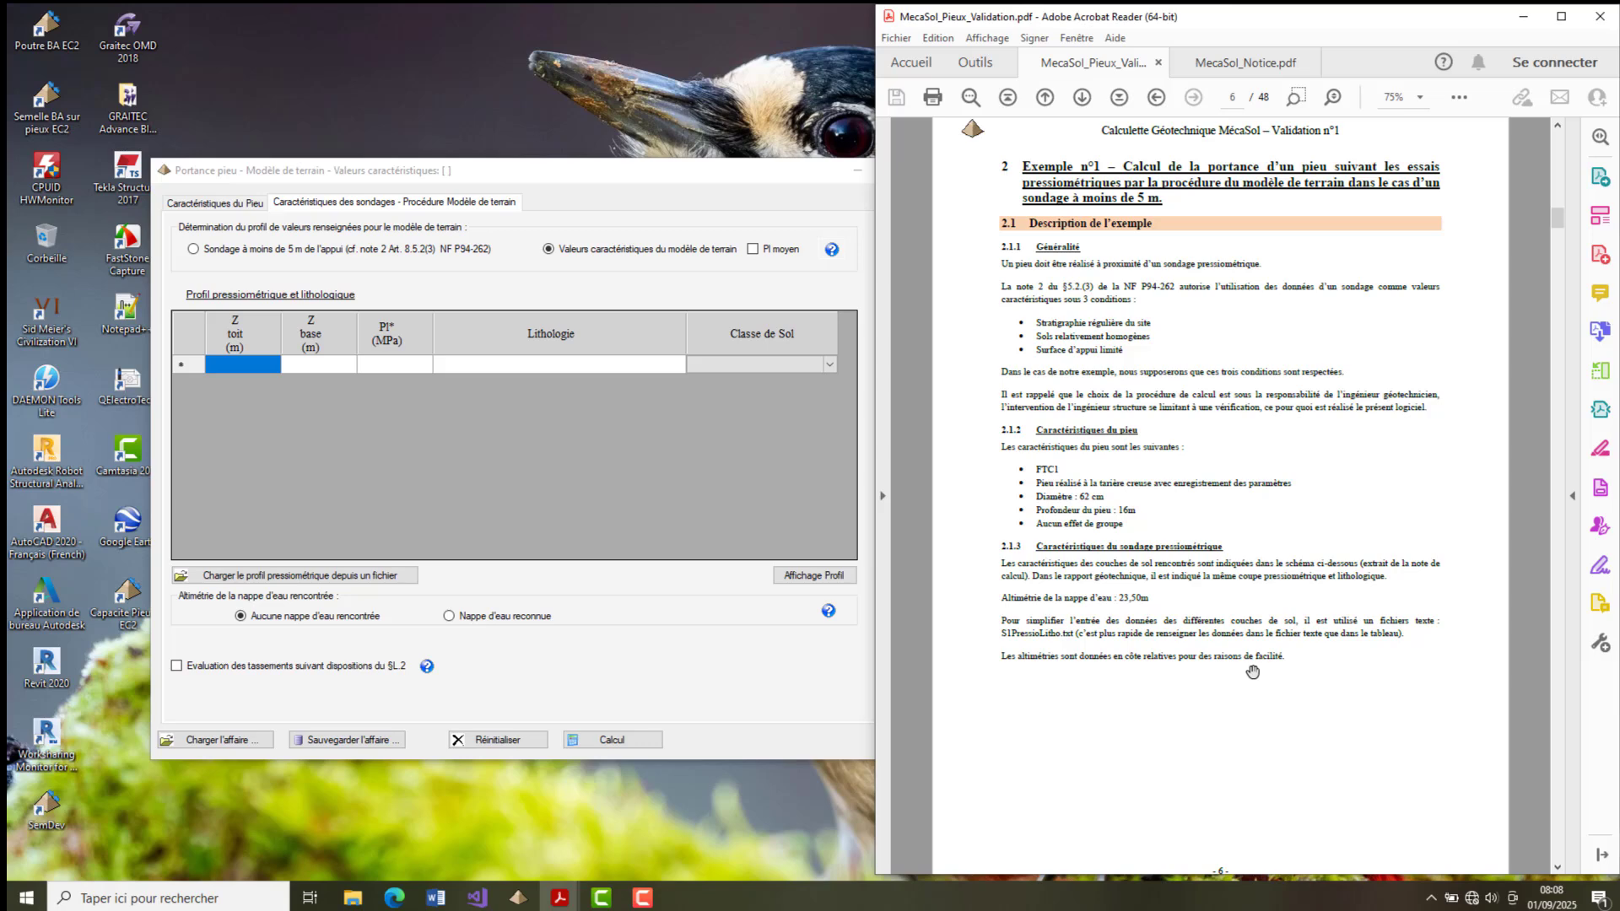
scroll(1248, 673, down, 2)
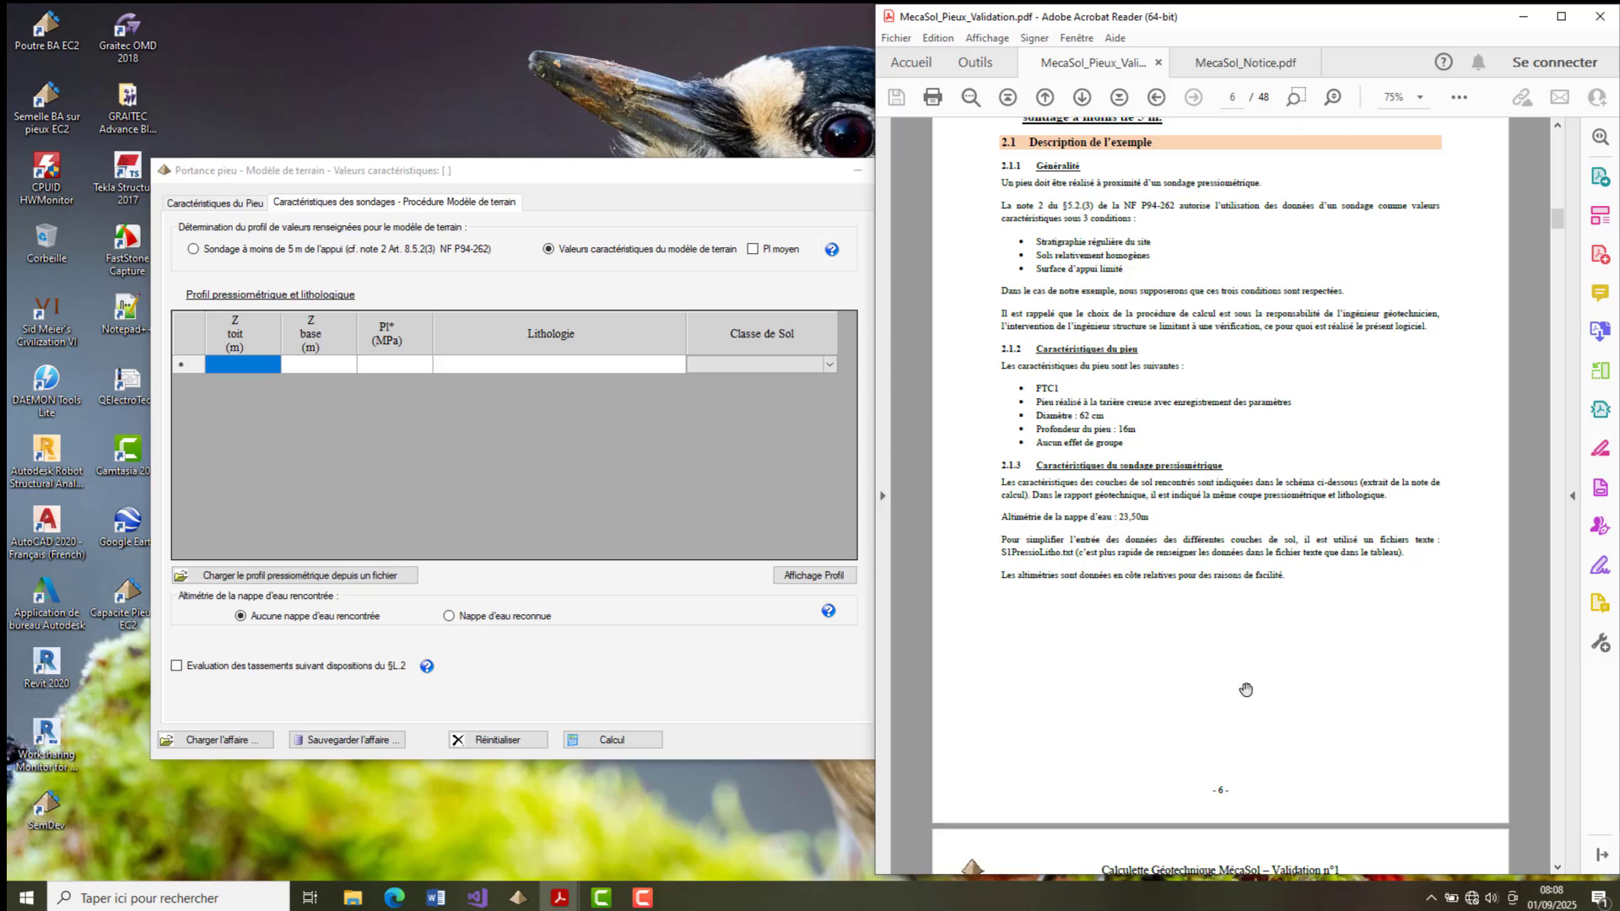
scroll(1256, 602, down, 3)
scroll(1256, 569, up, 3)
scroll(1212, 628, down, 5)
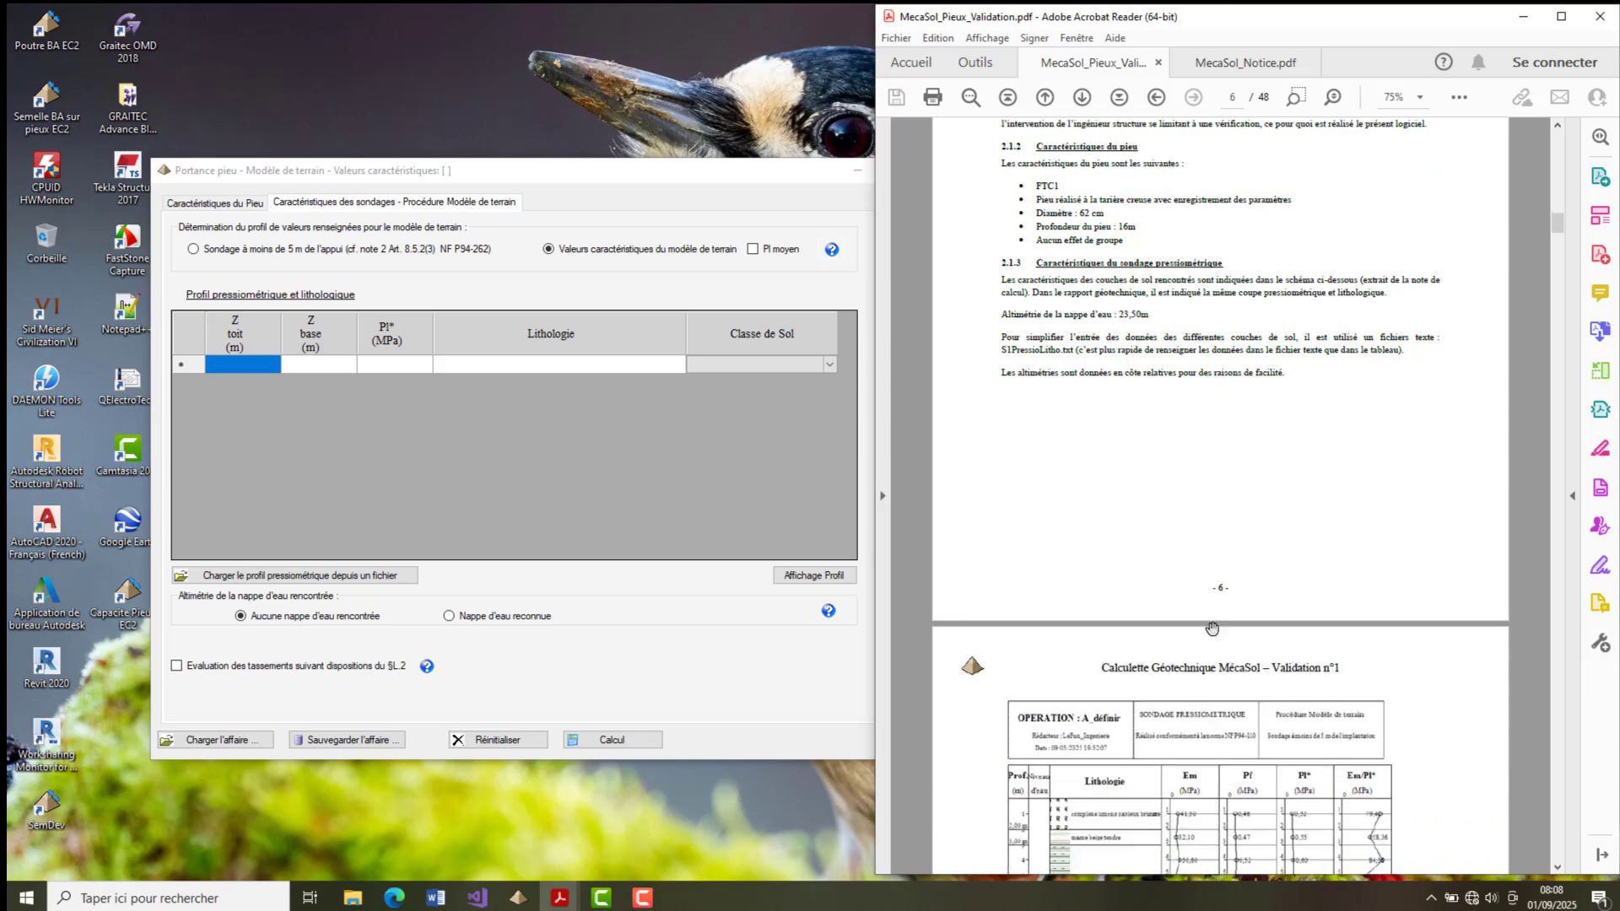
scroll(1212, 628, down, 4)
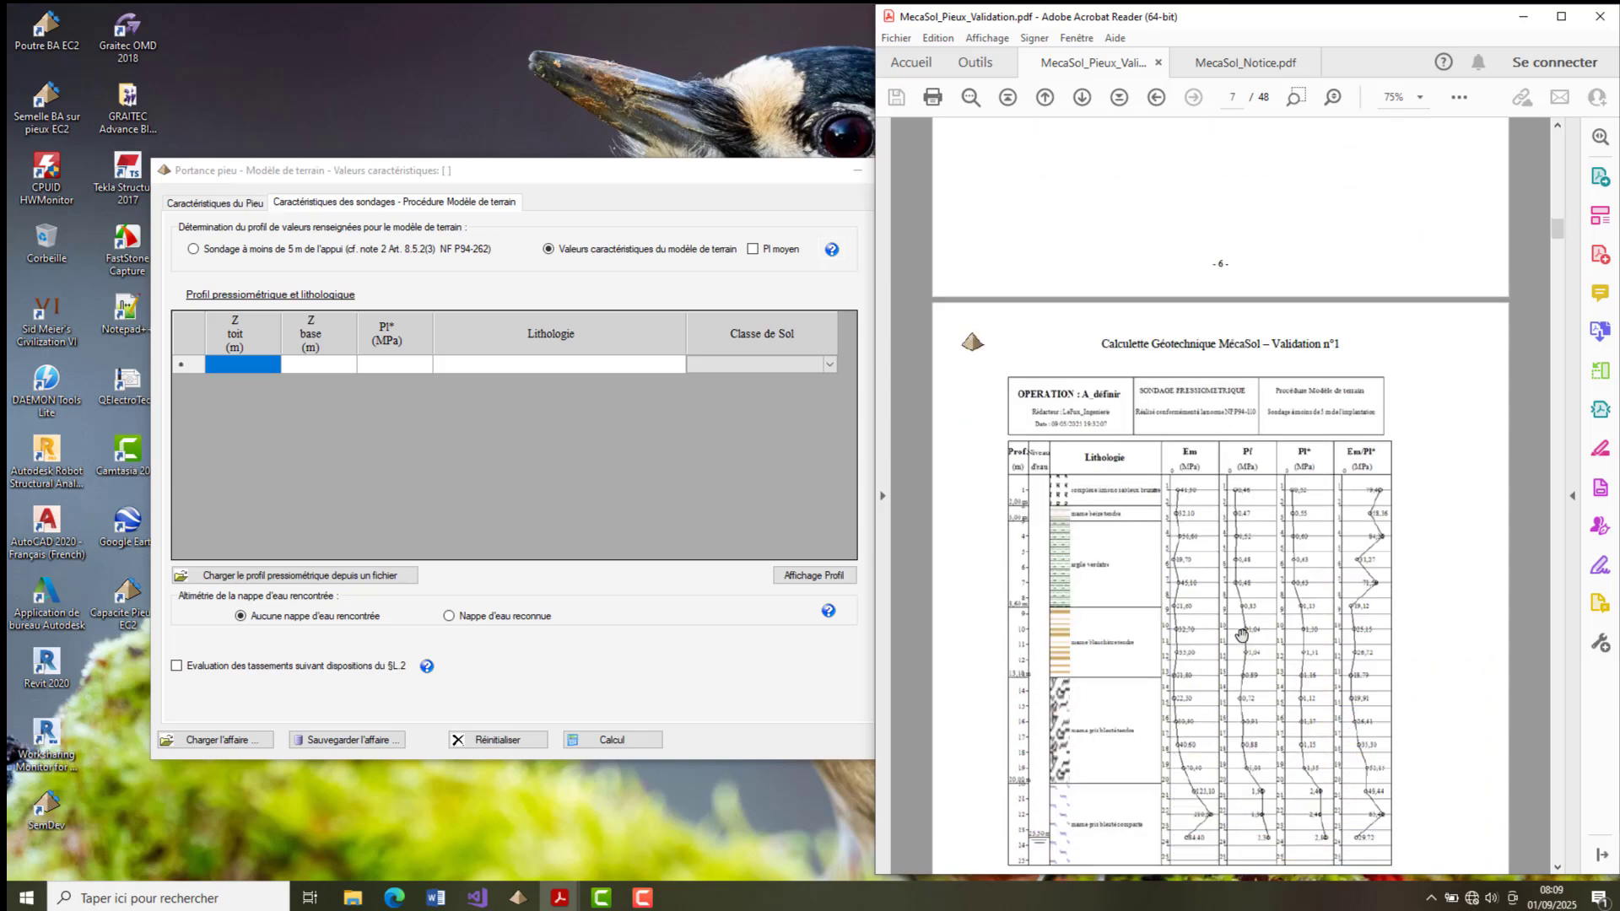
scroll(1241, 634, down, 2)
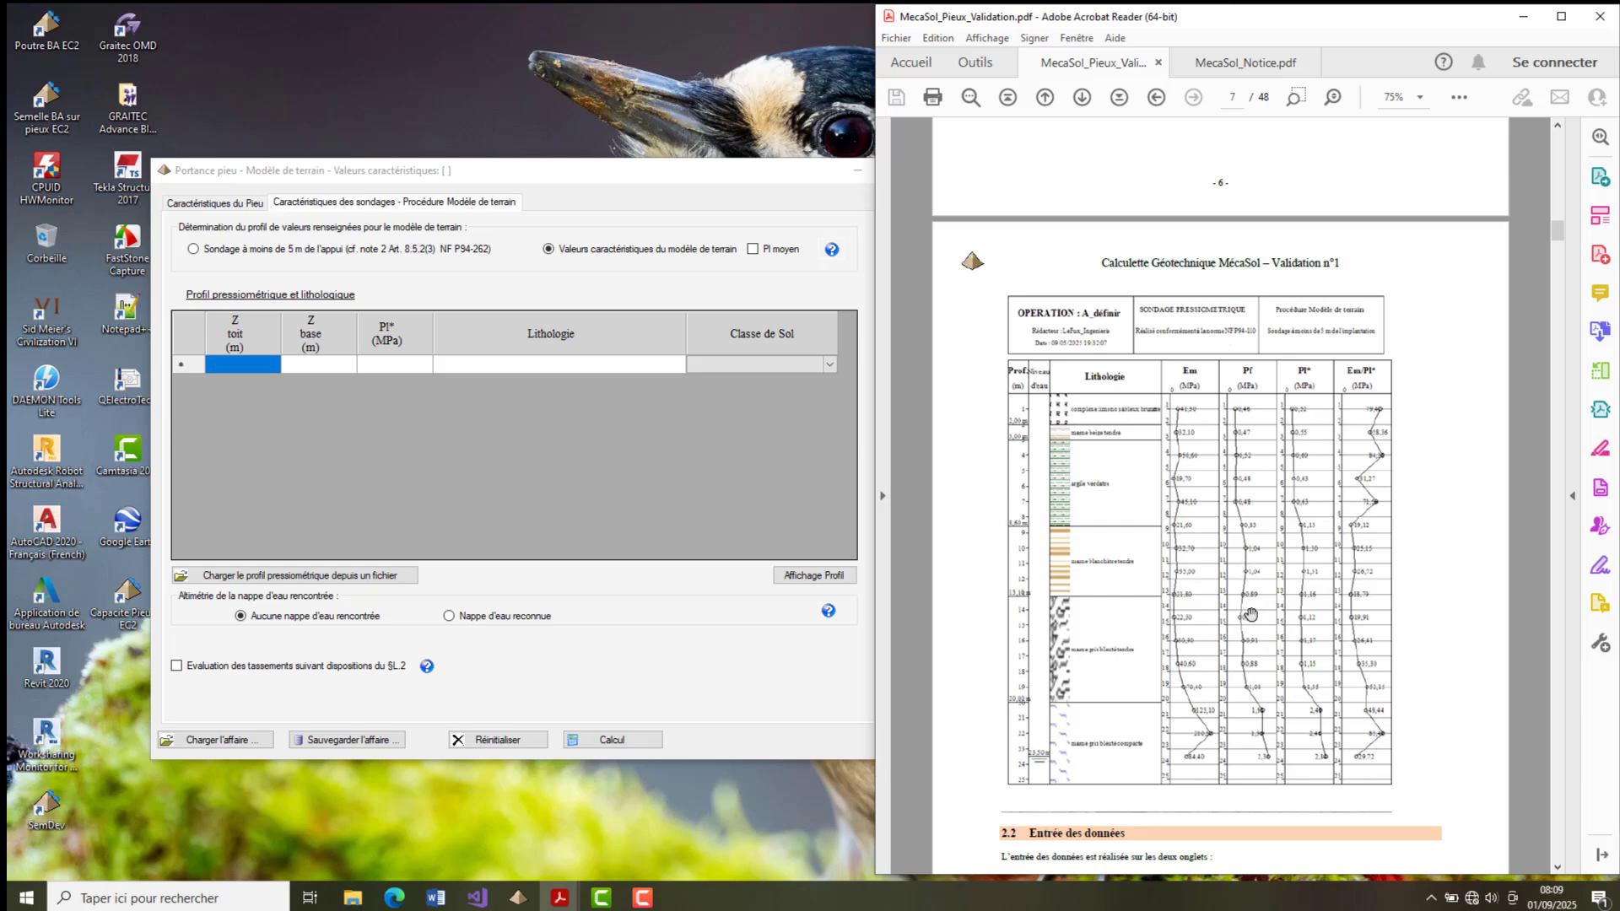
scroll(1232, 574, down, 7)
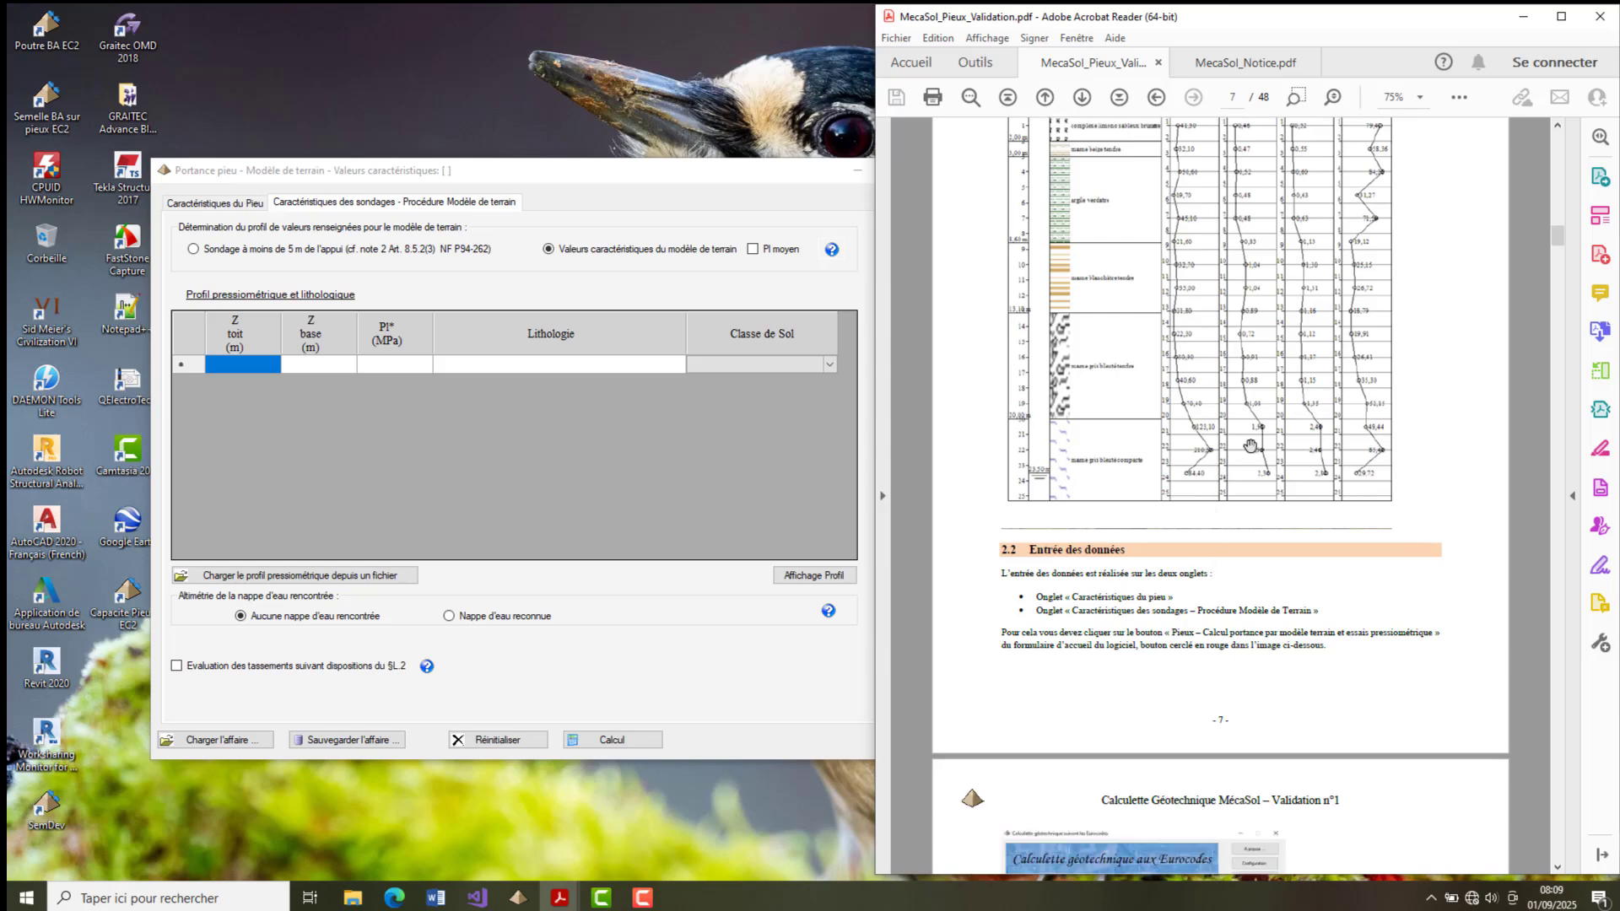
scroll(1178, 369, up, 3)
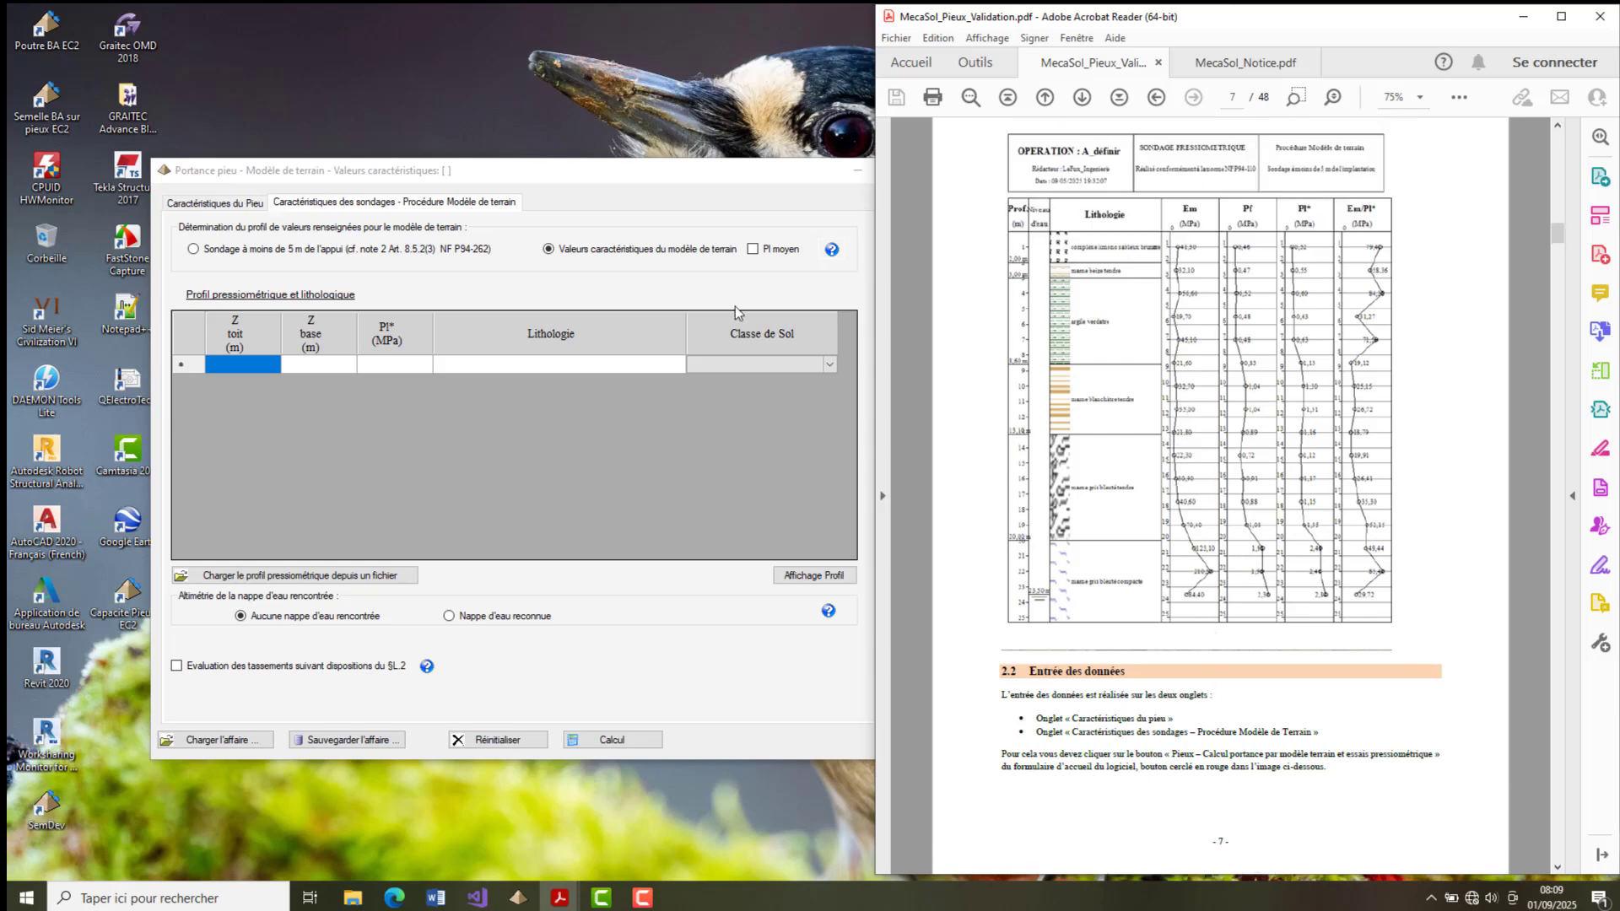
- Choose Sondage à moins de 5 m de l'appui and consult the validation PDF's section on the S1PressioLitho.txt data file
click(194, 249)
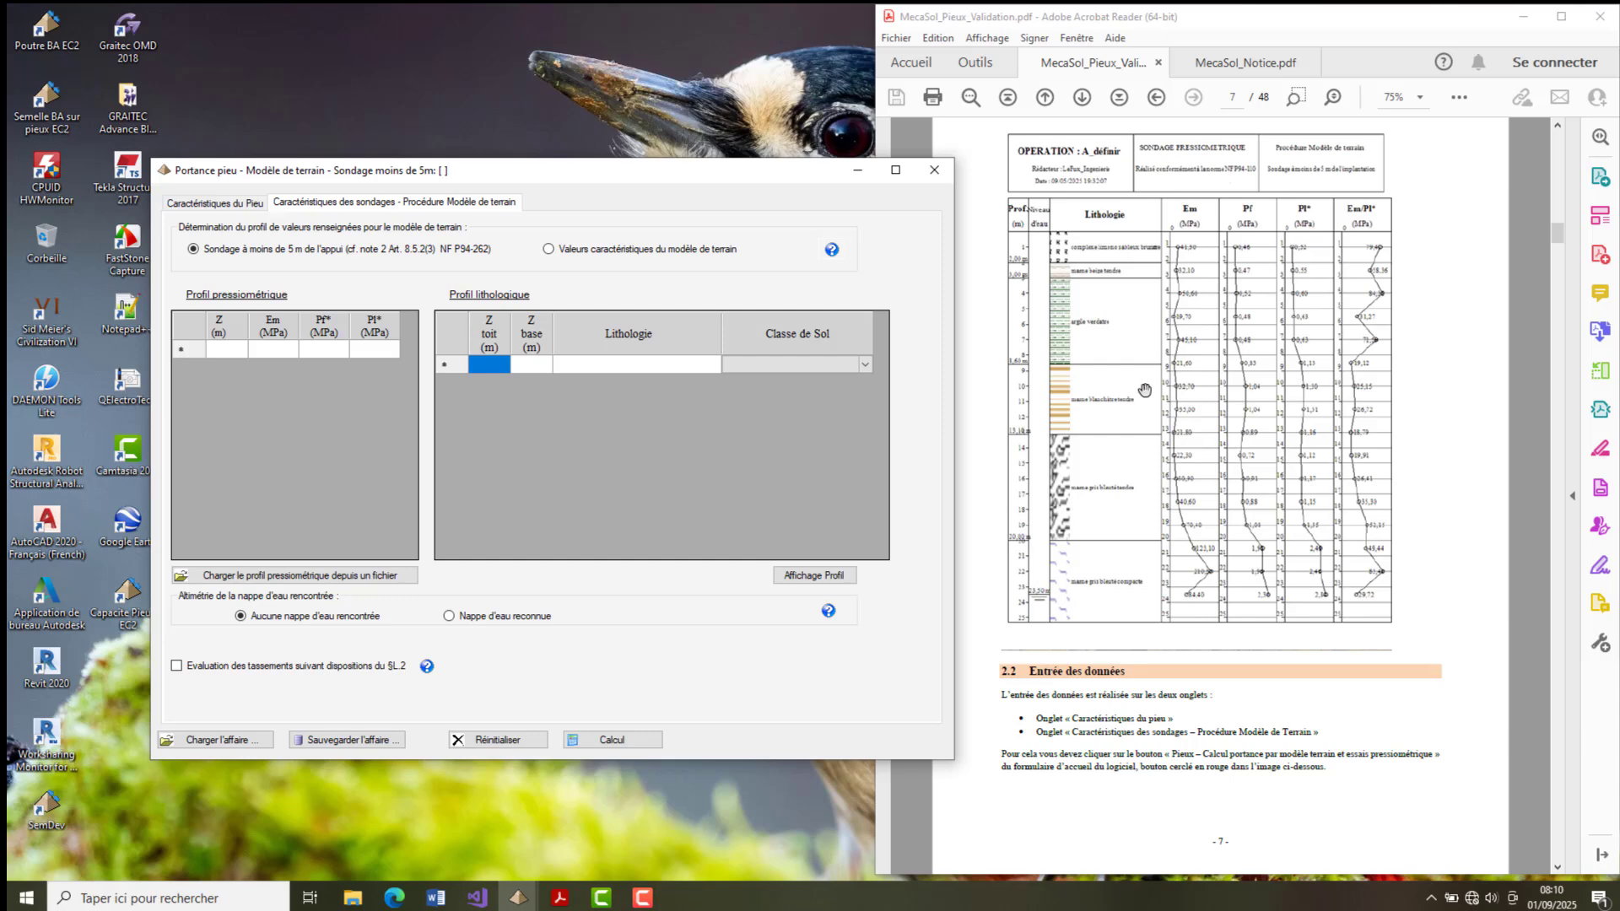
scroll(1185, 409, down, 10)
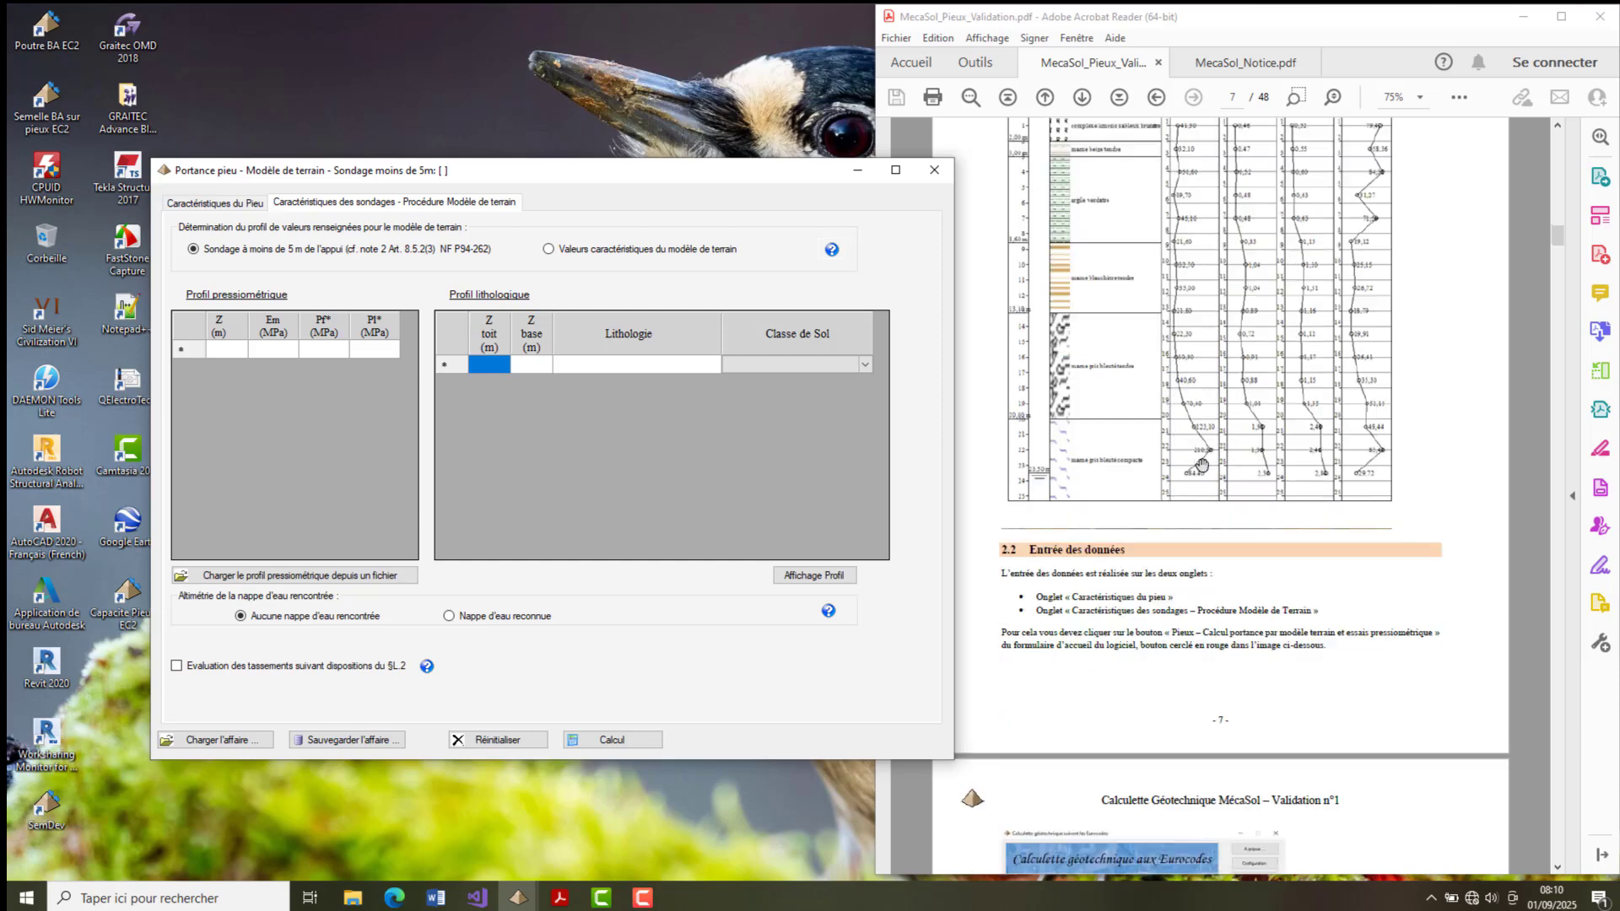
scroll(1172, 453, down, 15)
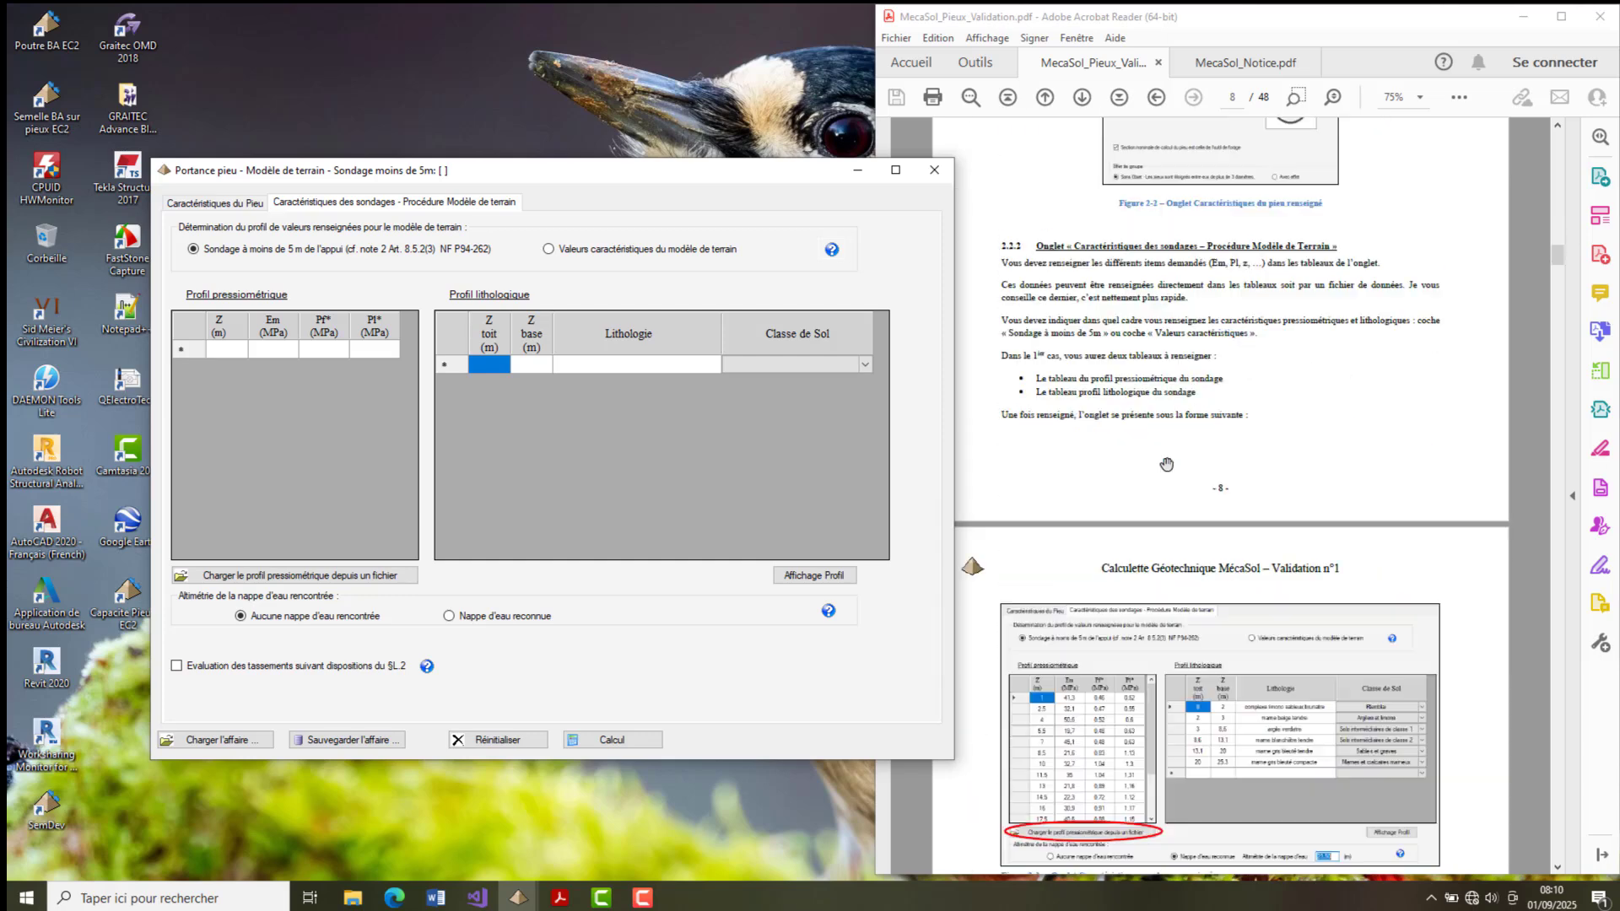
scroll(1165, 469, down, 4)
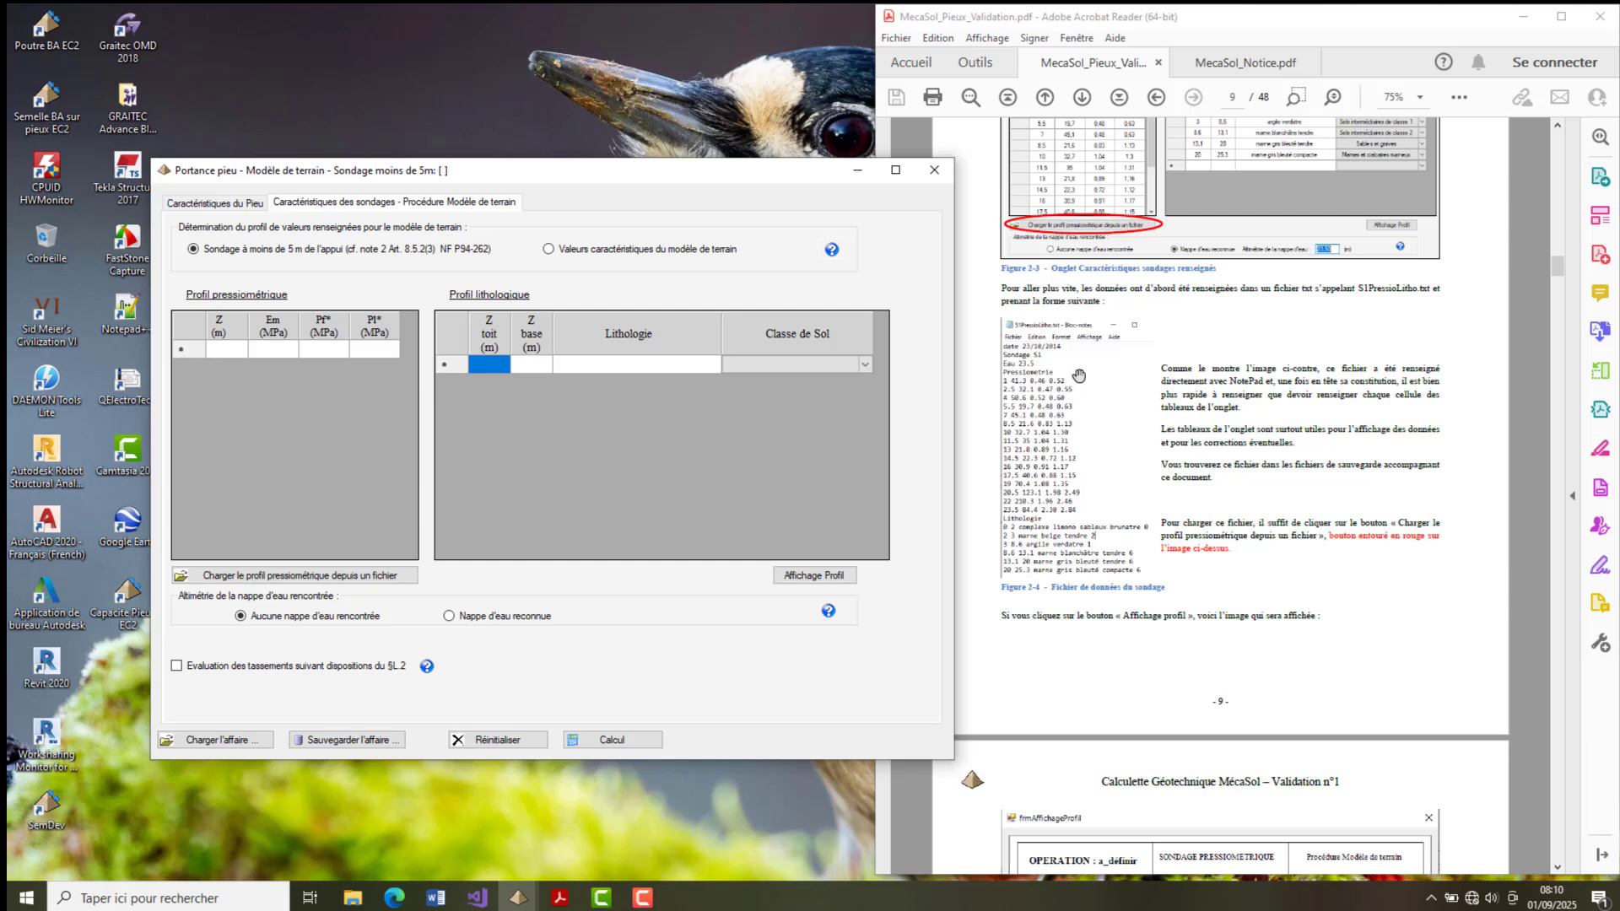
- Load the pressuremeter and lithological profiles from S1PressioLitho.txt in the Exemple 1 folder
click(282, 575)
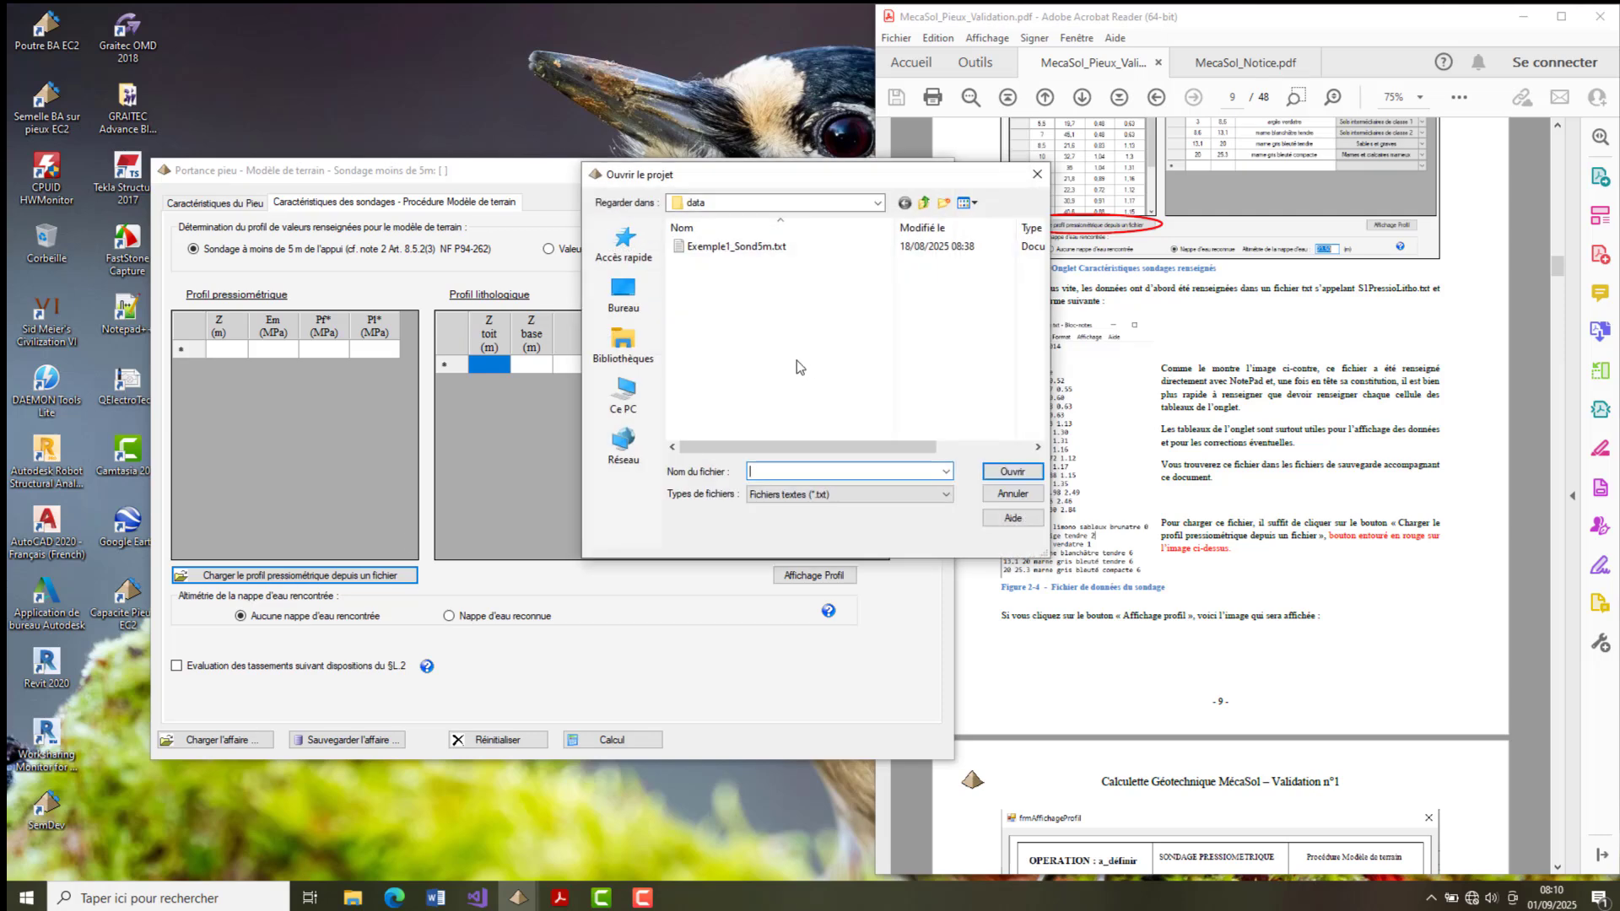
click(924, 205)
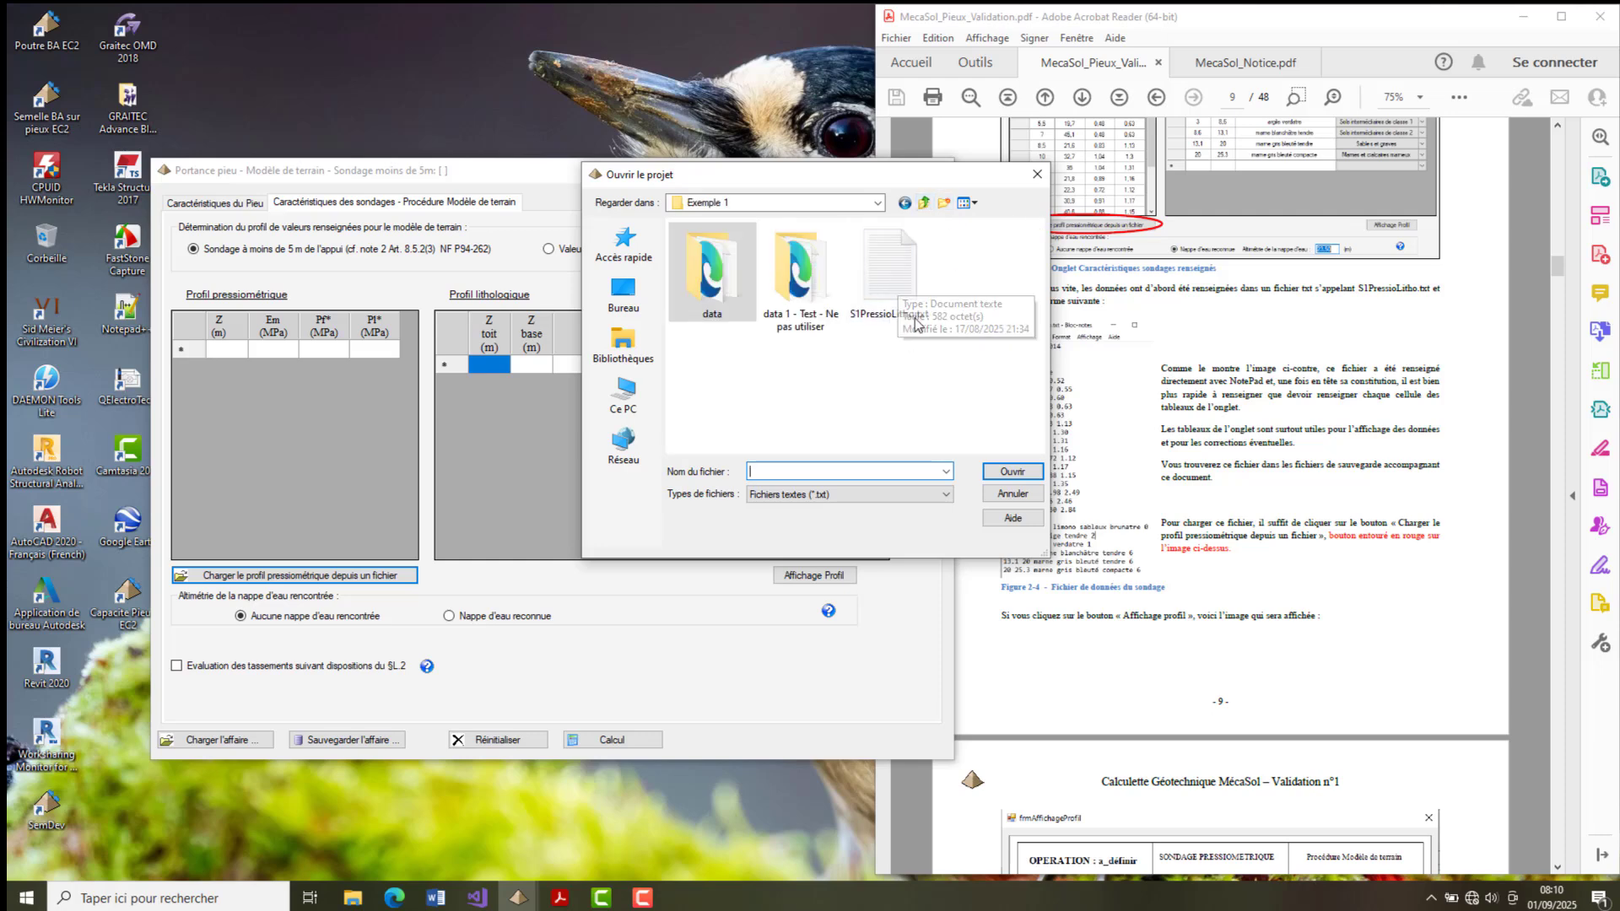
click(899, 291)
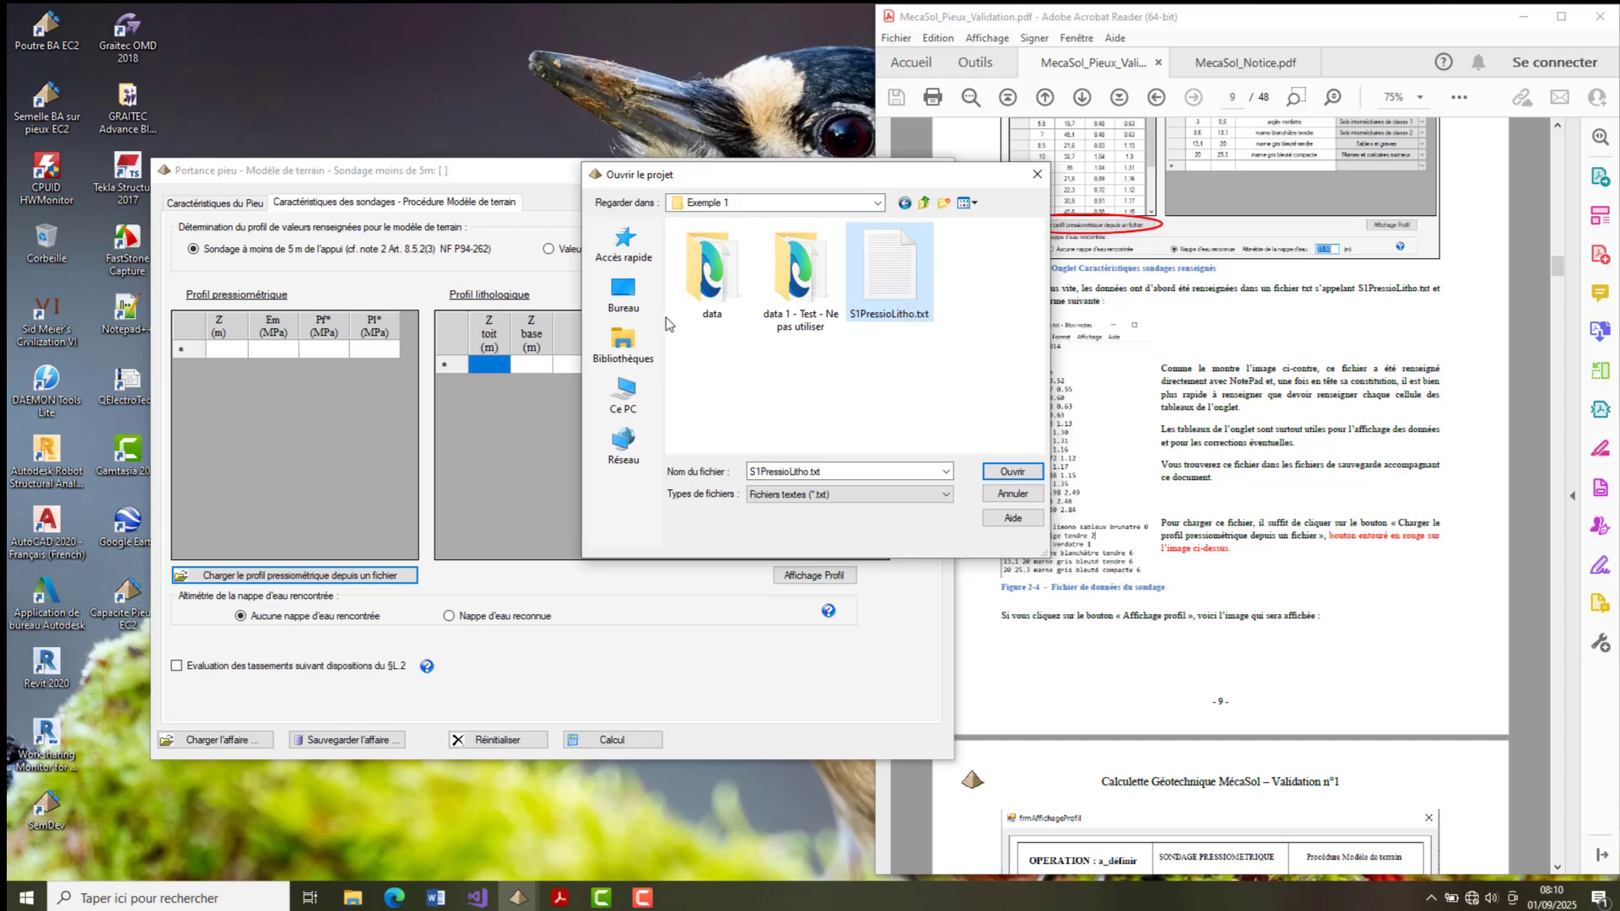
click(1010, 475)
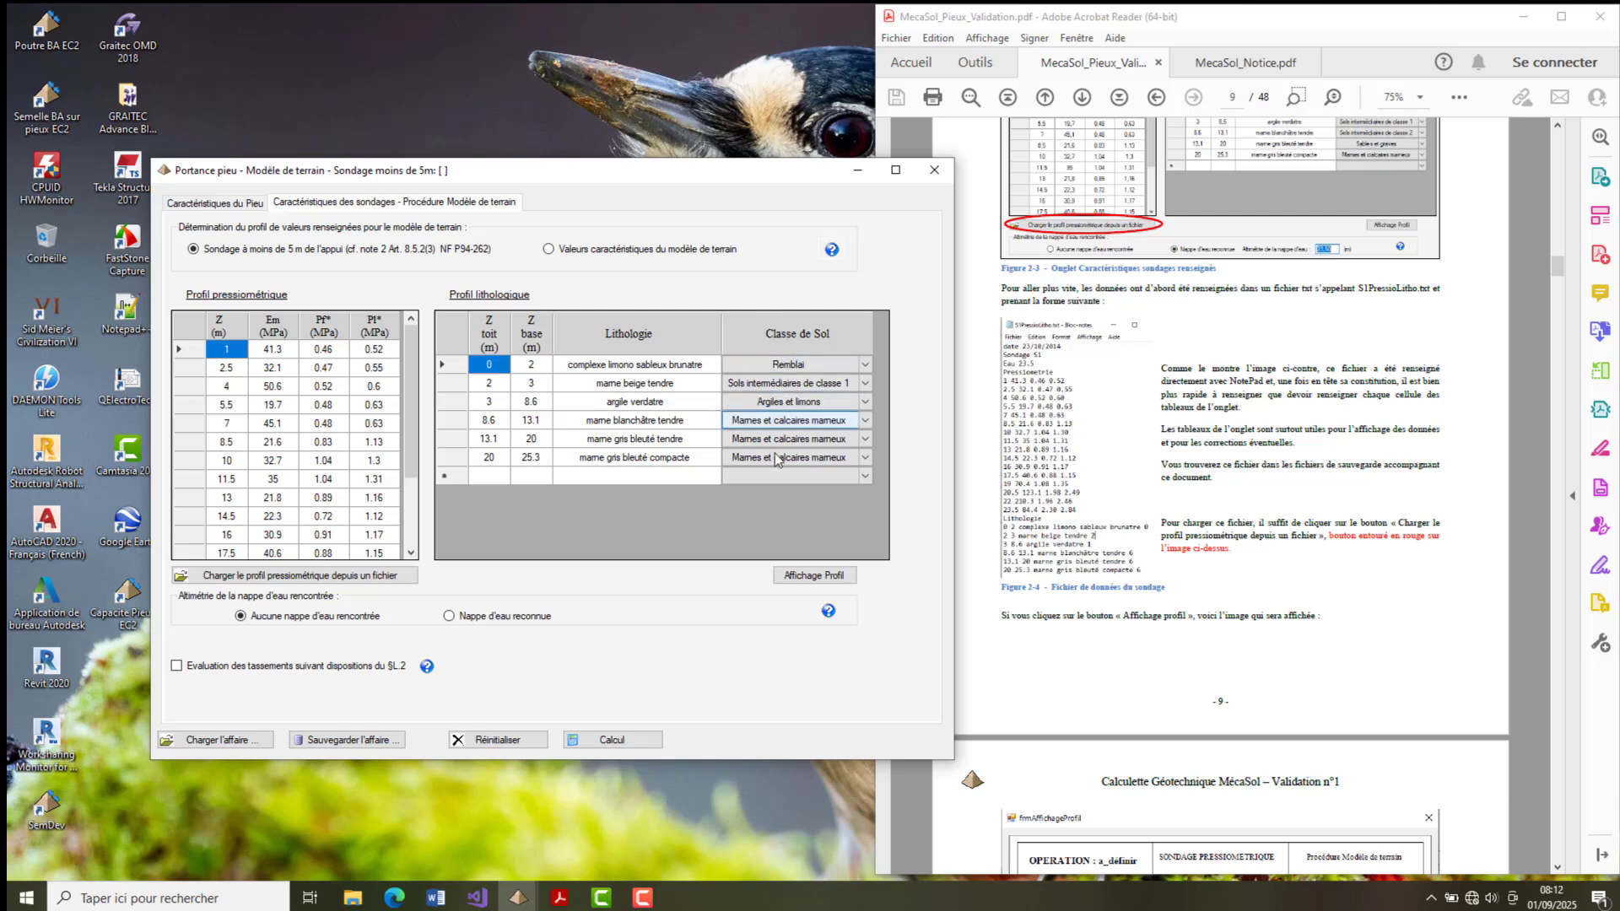
- Examine the soil classes offered for the marne beige tendre layer and keep Sols intermédiaires de classe 1
click(867, 381)
click(866, 383)
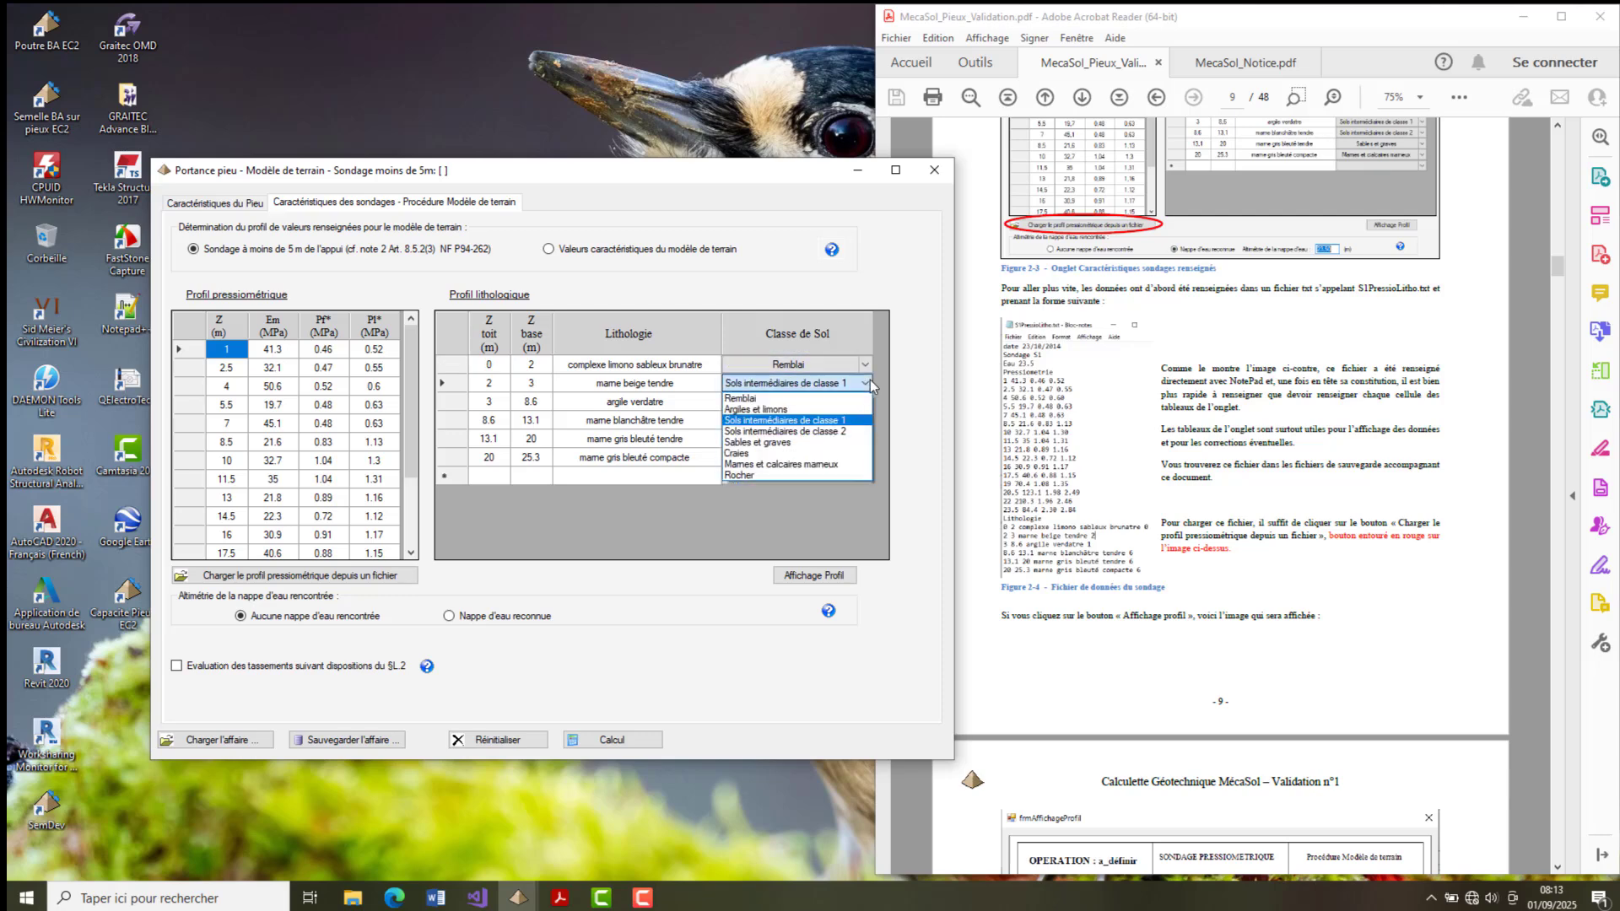
click(769, 421)
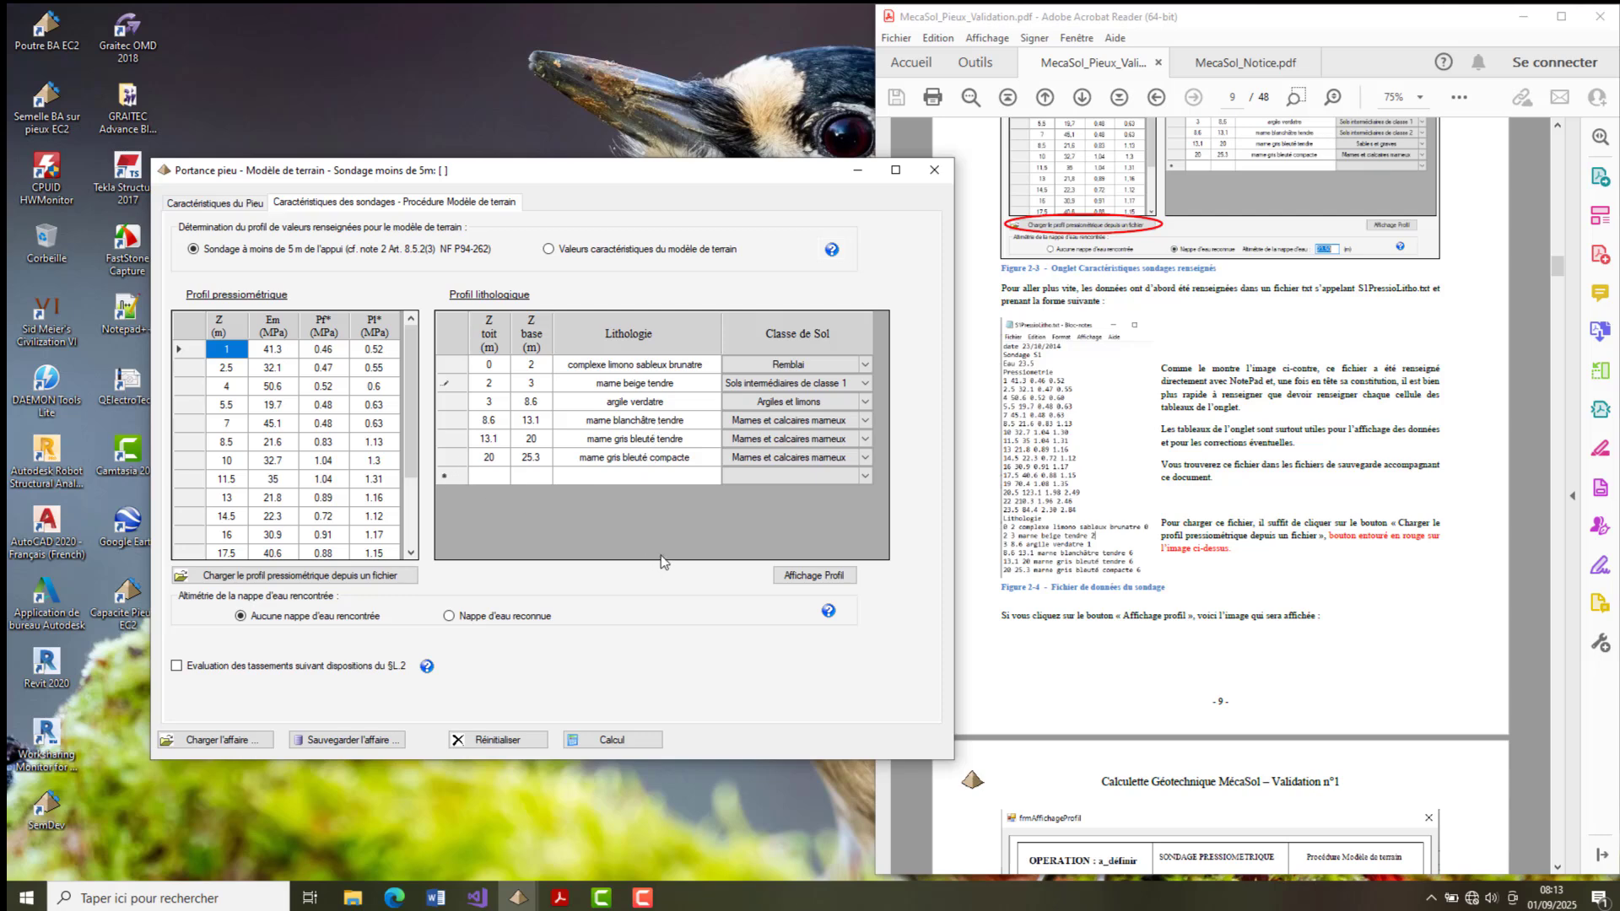
- Display the borehole profile, compare it with the example's log in the validation PDF and close the profile window
click(822, 577)
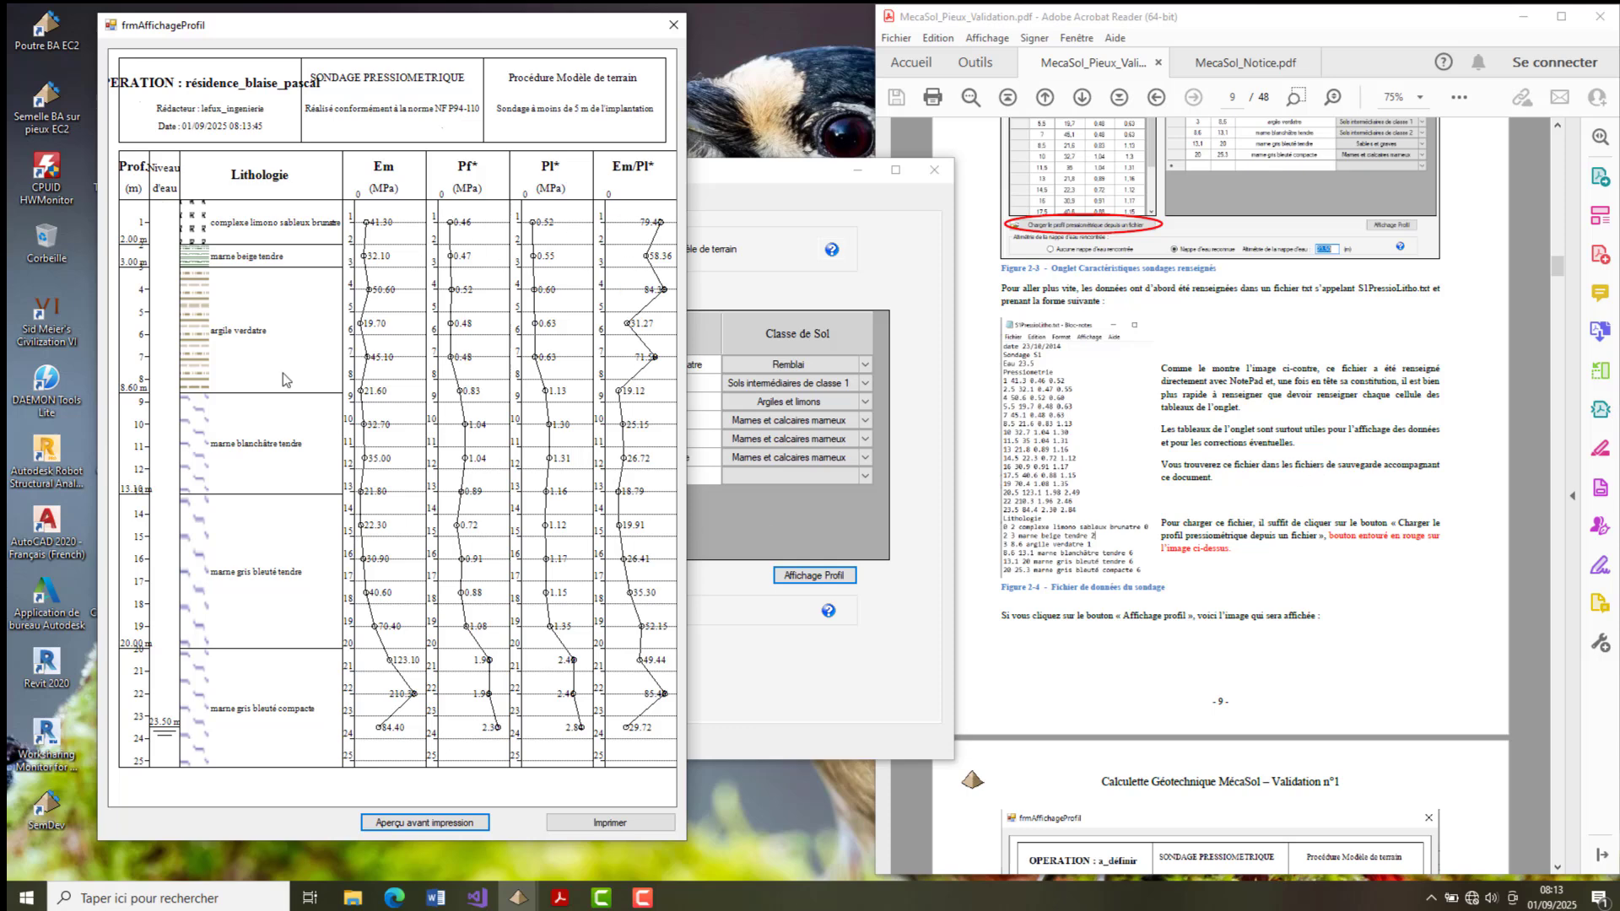
click(1327, 460)
scroll(1327, 461, up, 15)
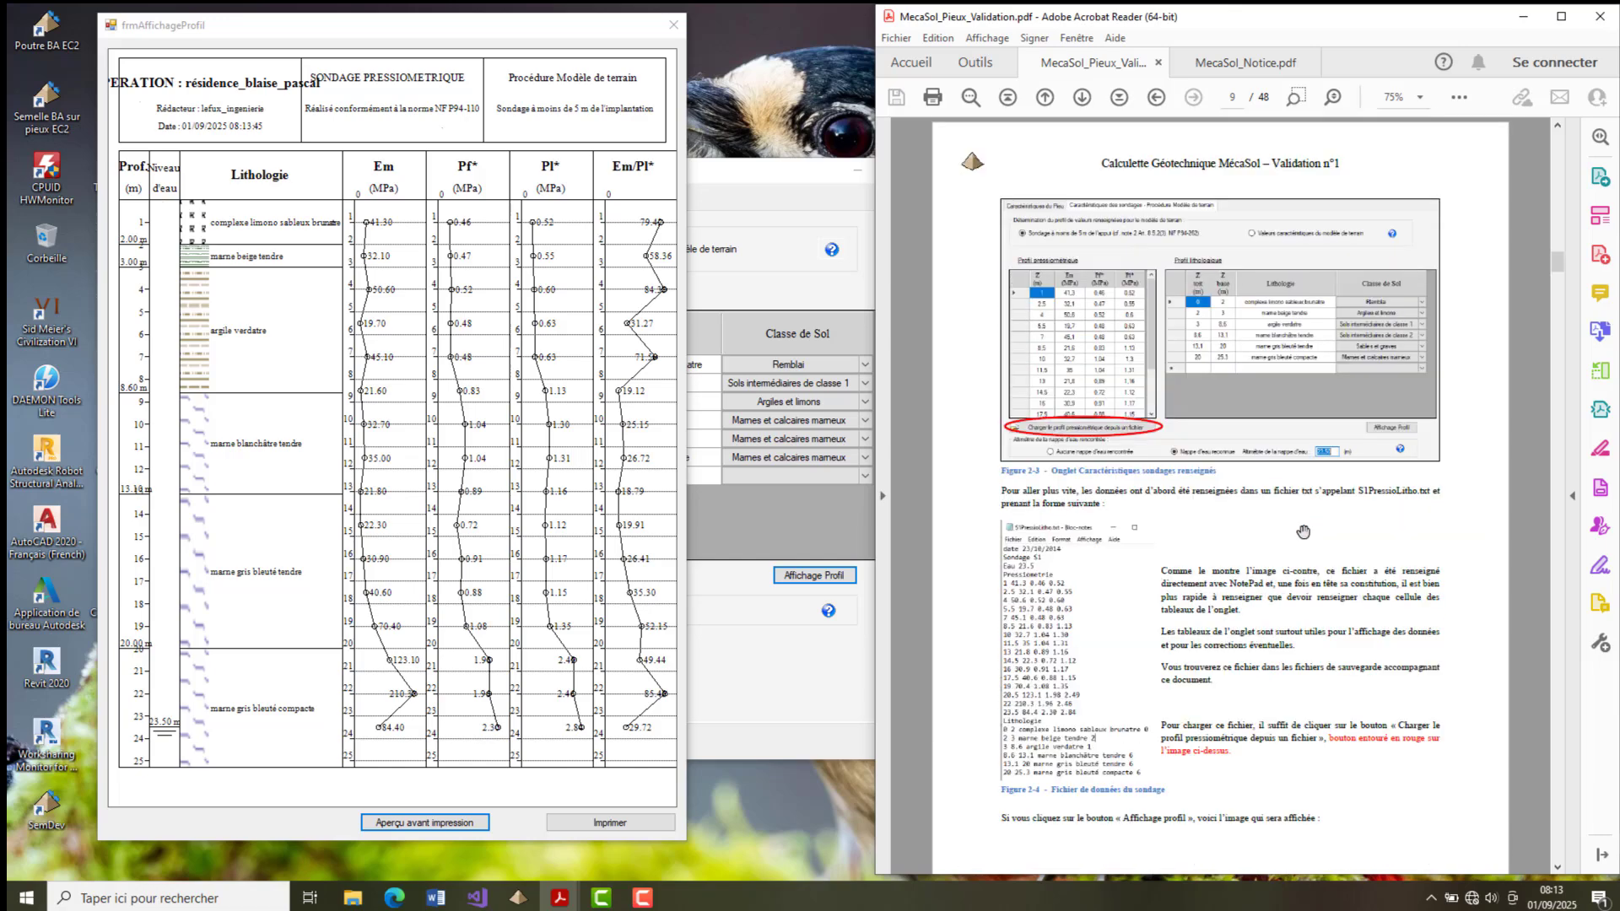
scroll(1280, 566, up, 10)
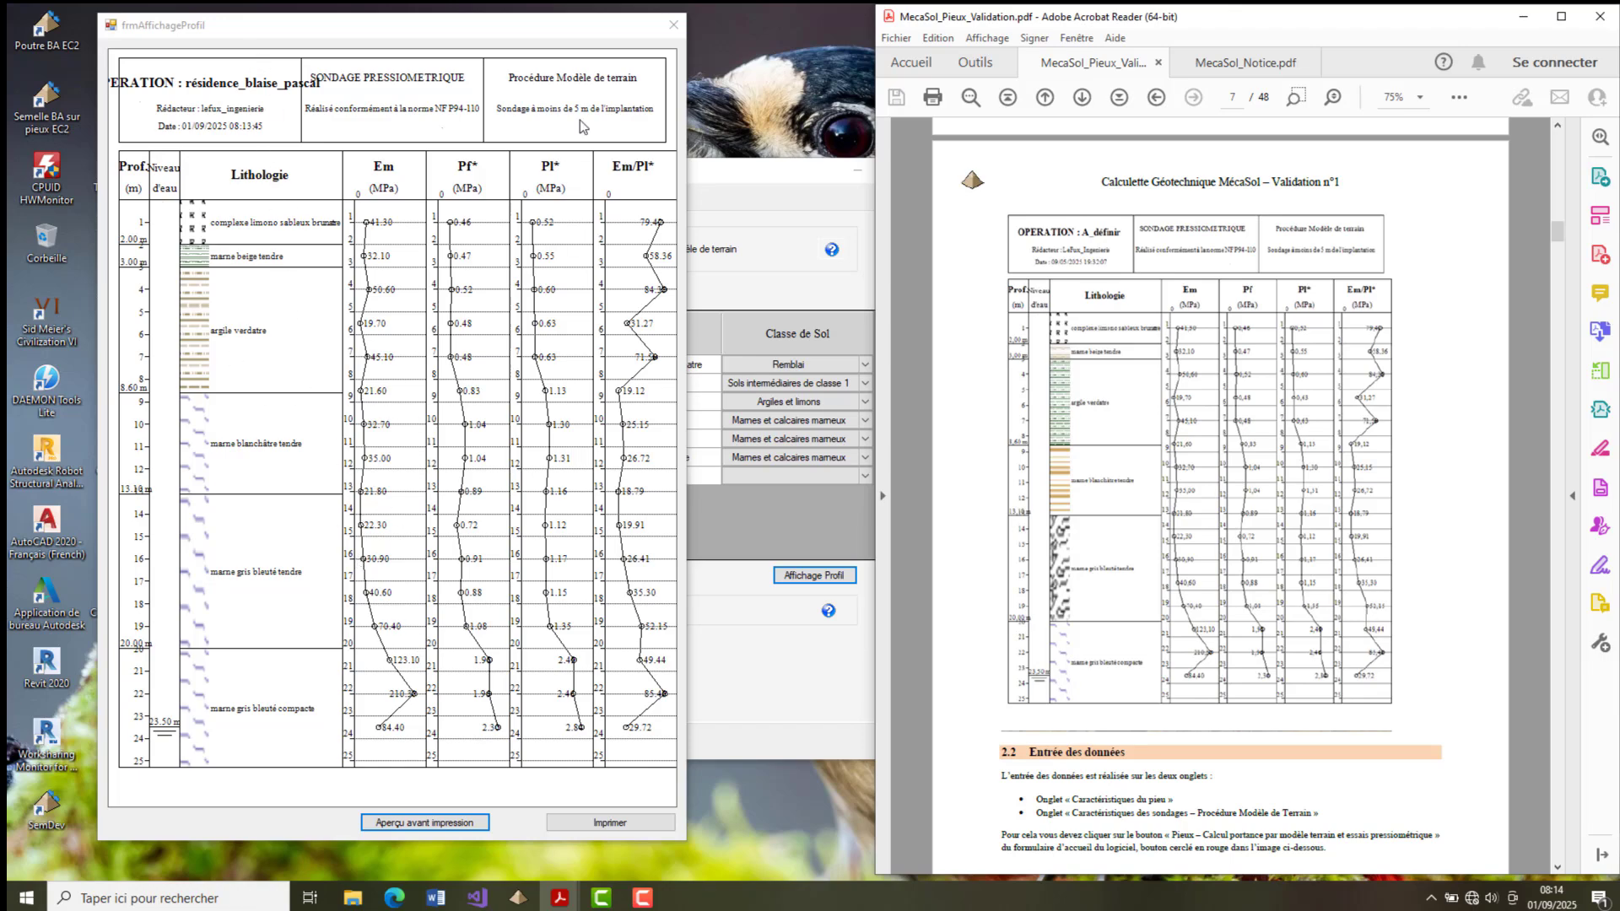
click(673, 24)
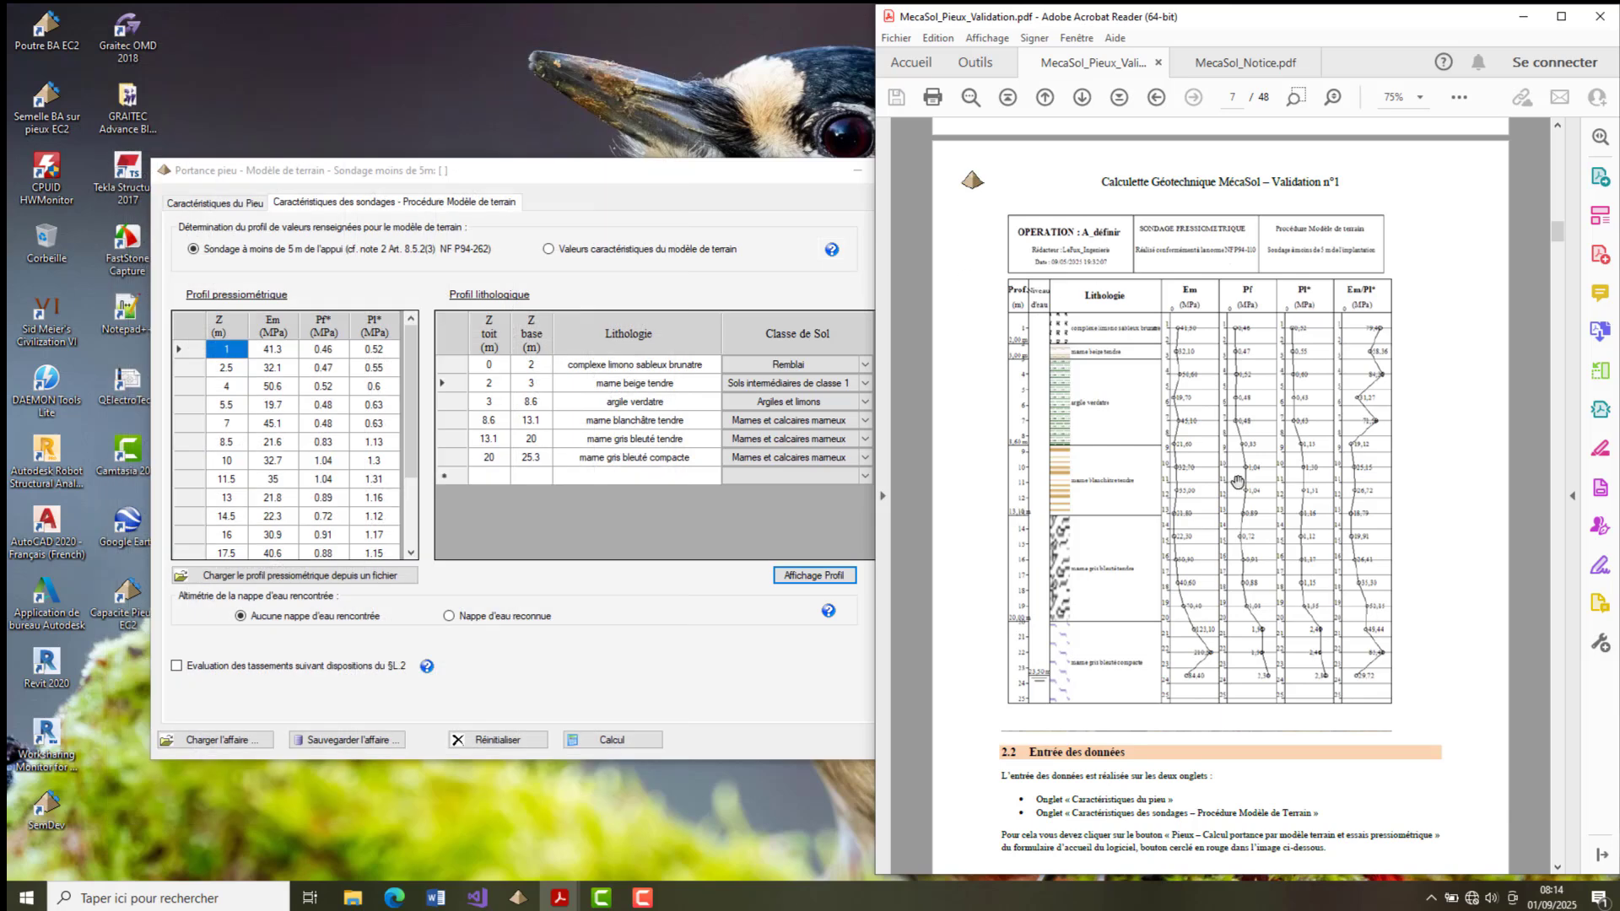
- Declare the water table as Nappe d'eau reconnue at 23.50 m and review the pile and borehole characteristics pages
click(671, 665)
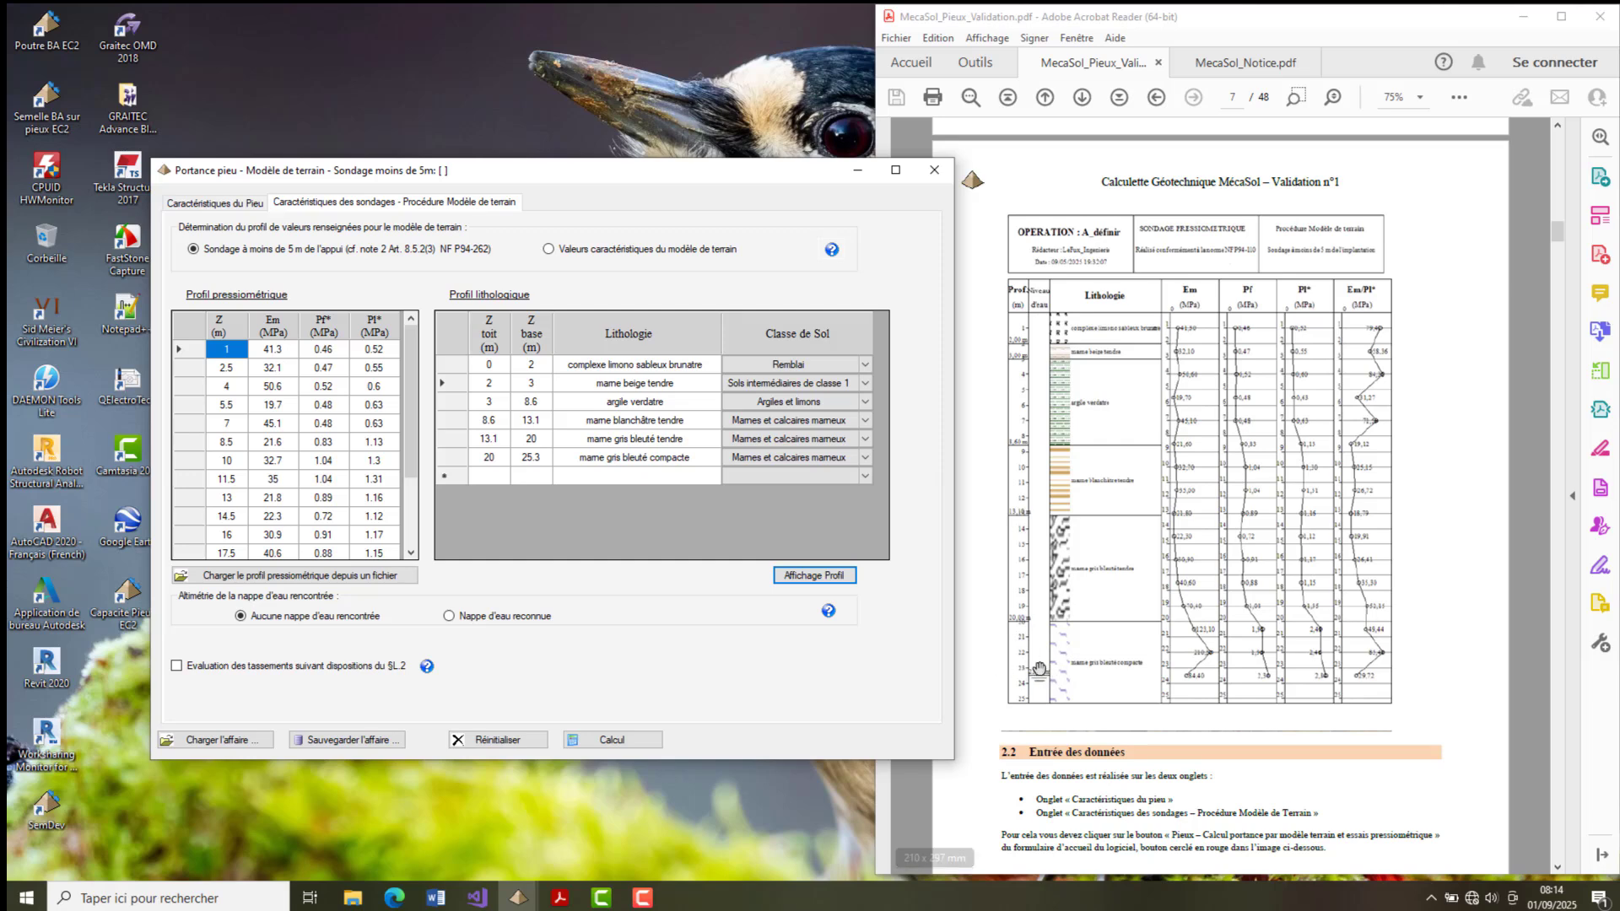
click(451, 617)
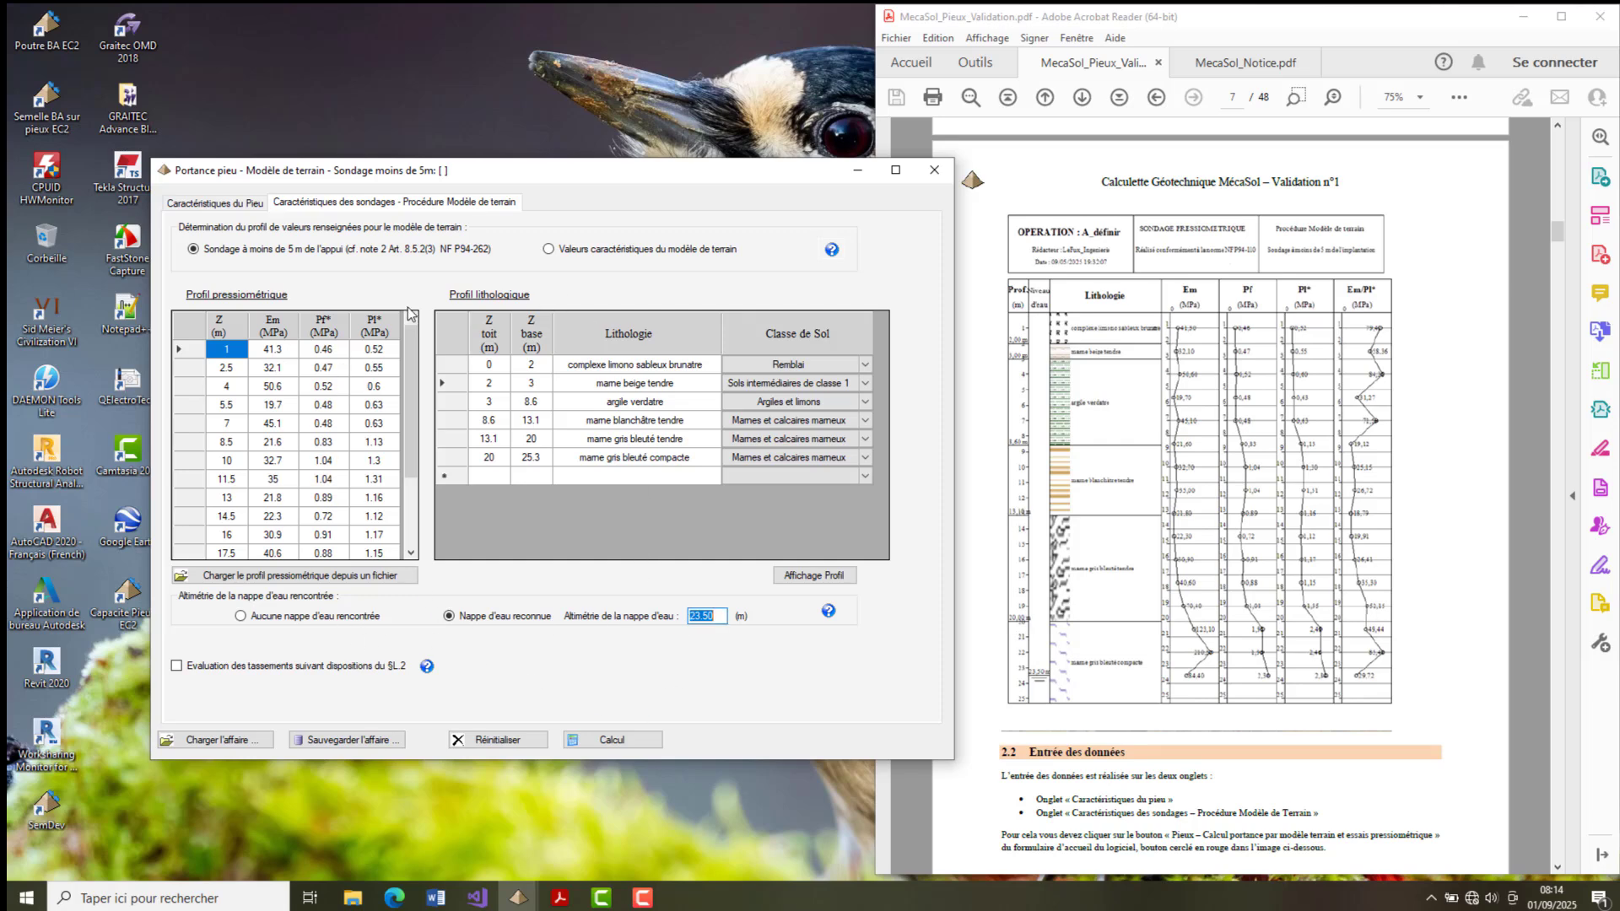
click(219, 201)
click(401, 204)
click(267, 204)
click(317, 206)
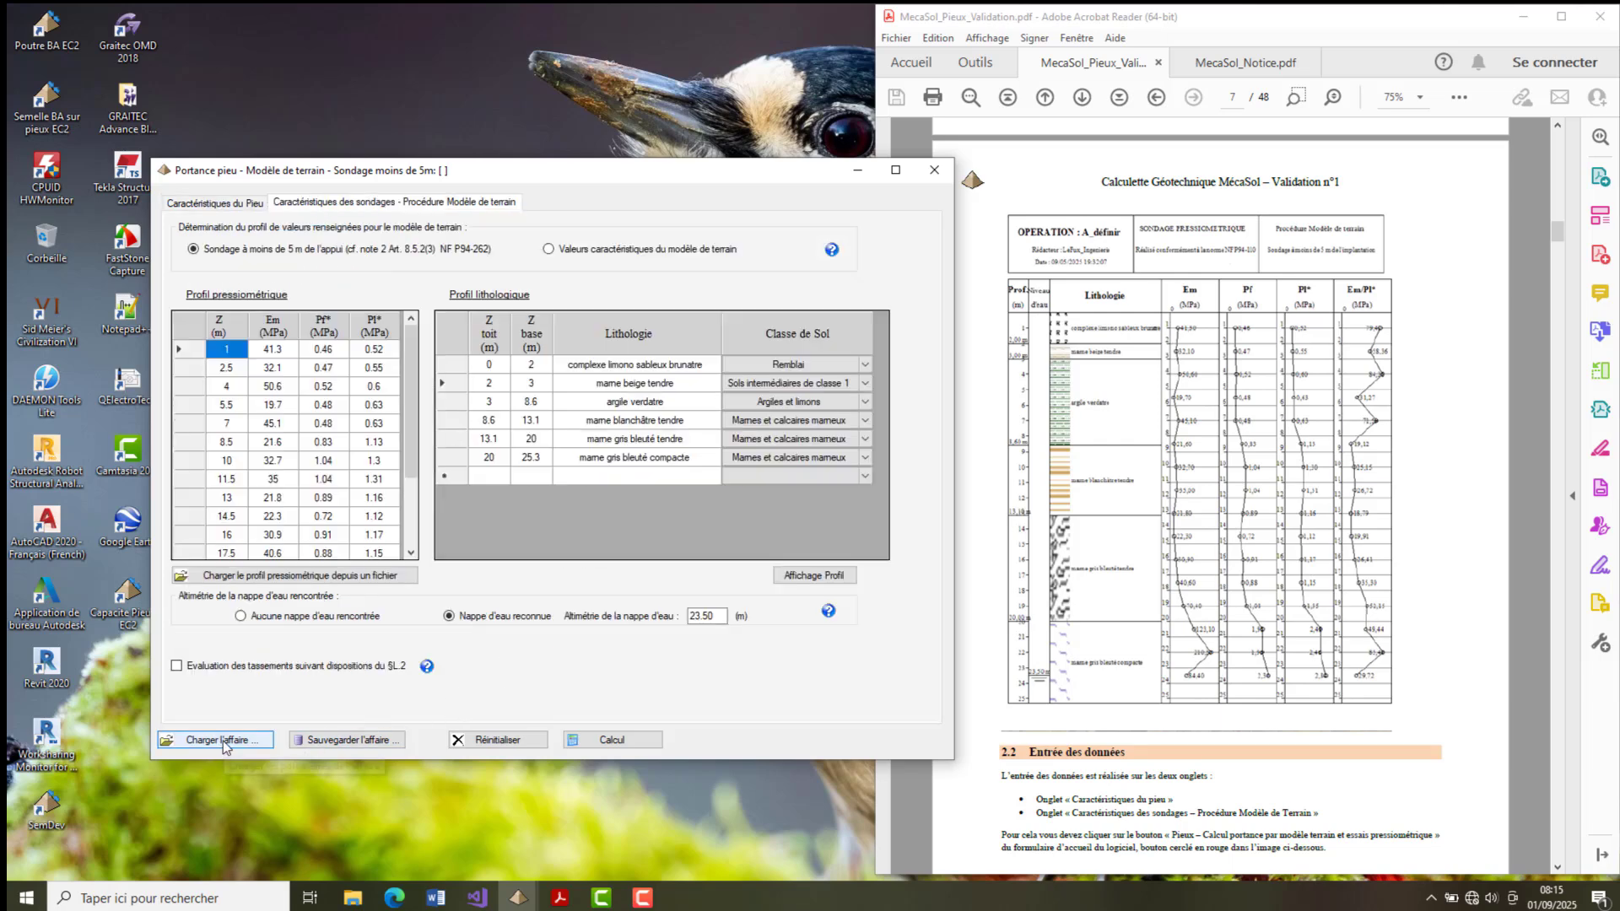
click(224, 206)
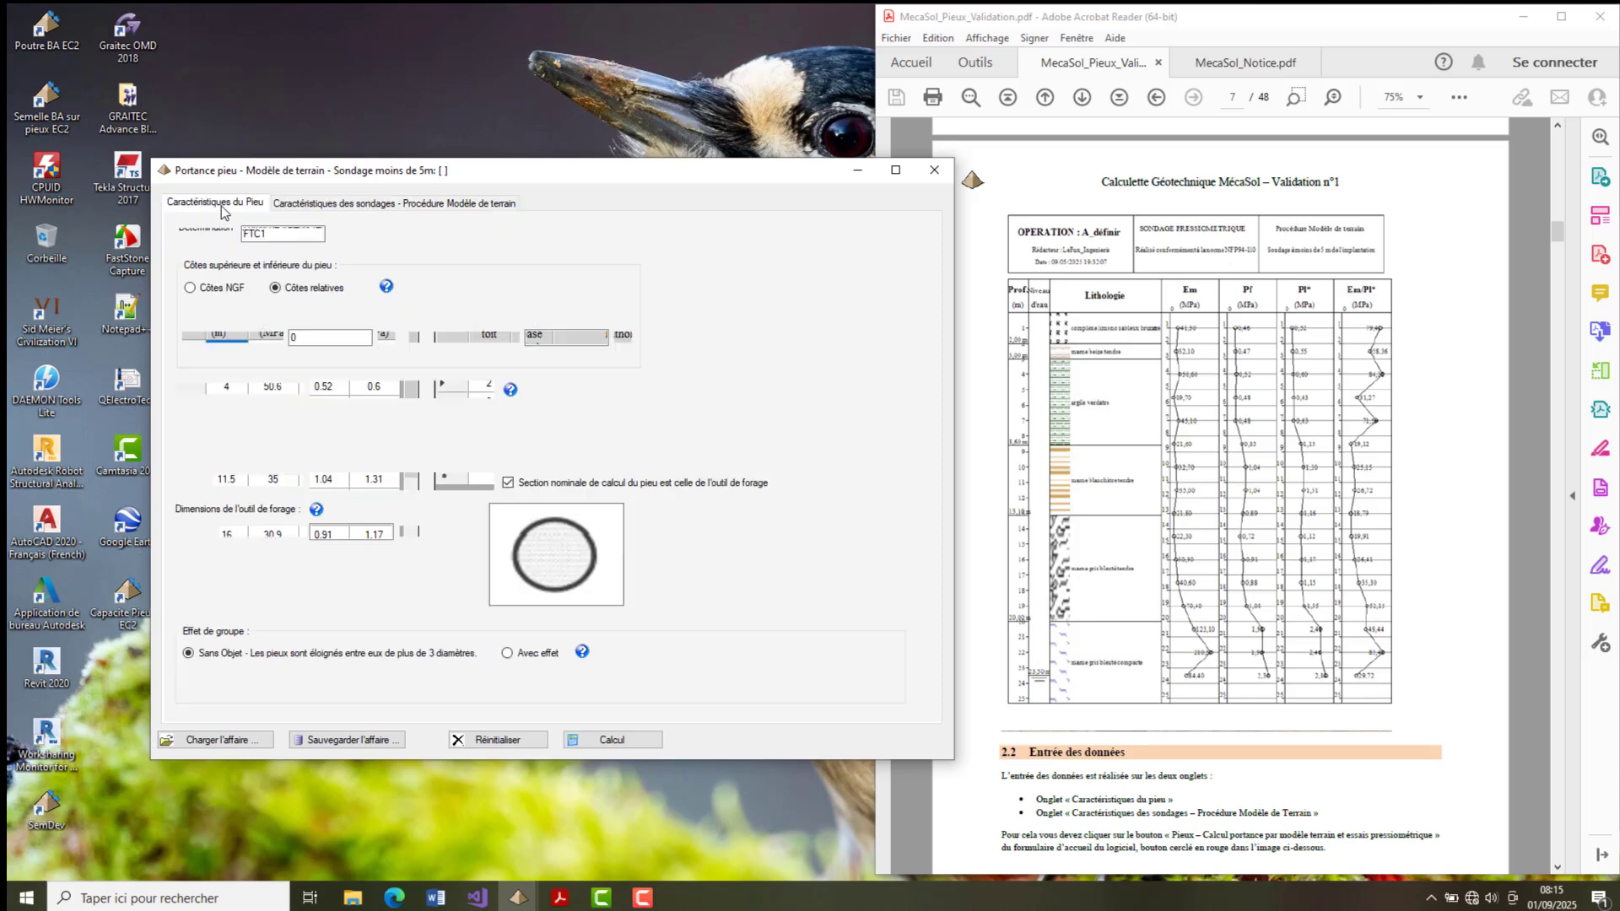
click(320, 203)
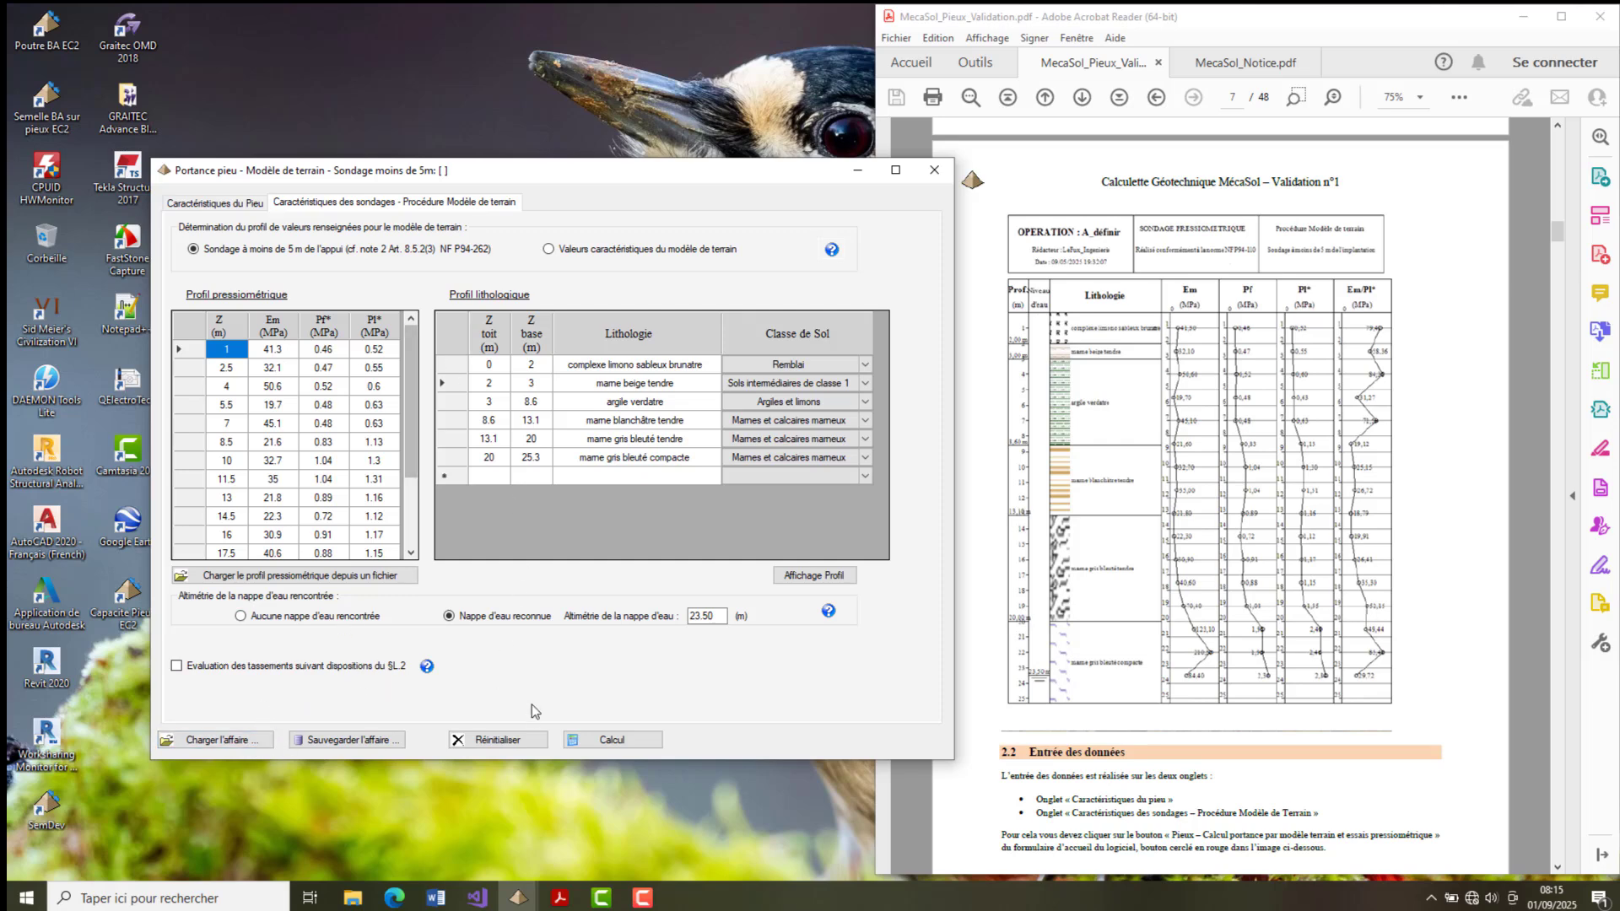
- Reset the borehole data and review the pile characteristics and borehole pages
click(503, 741)
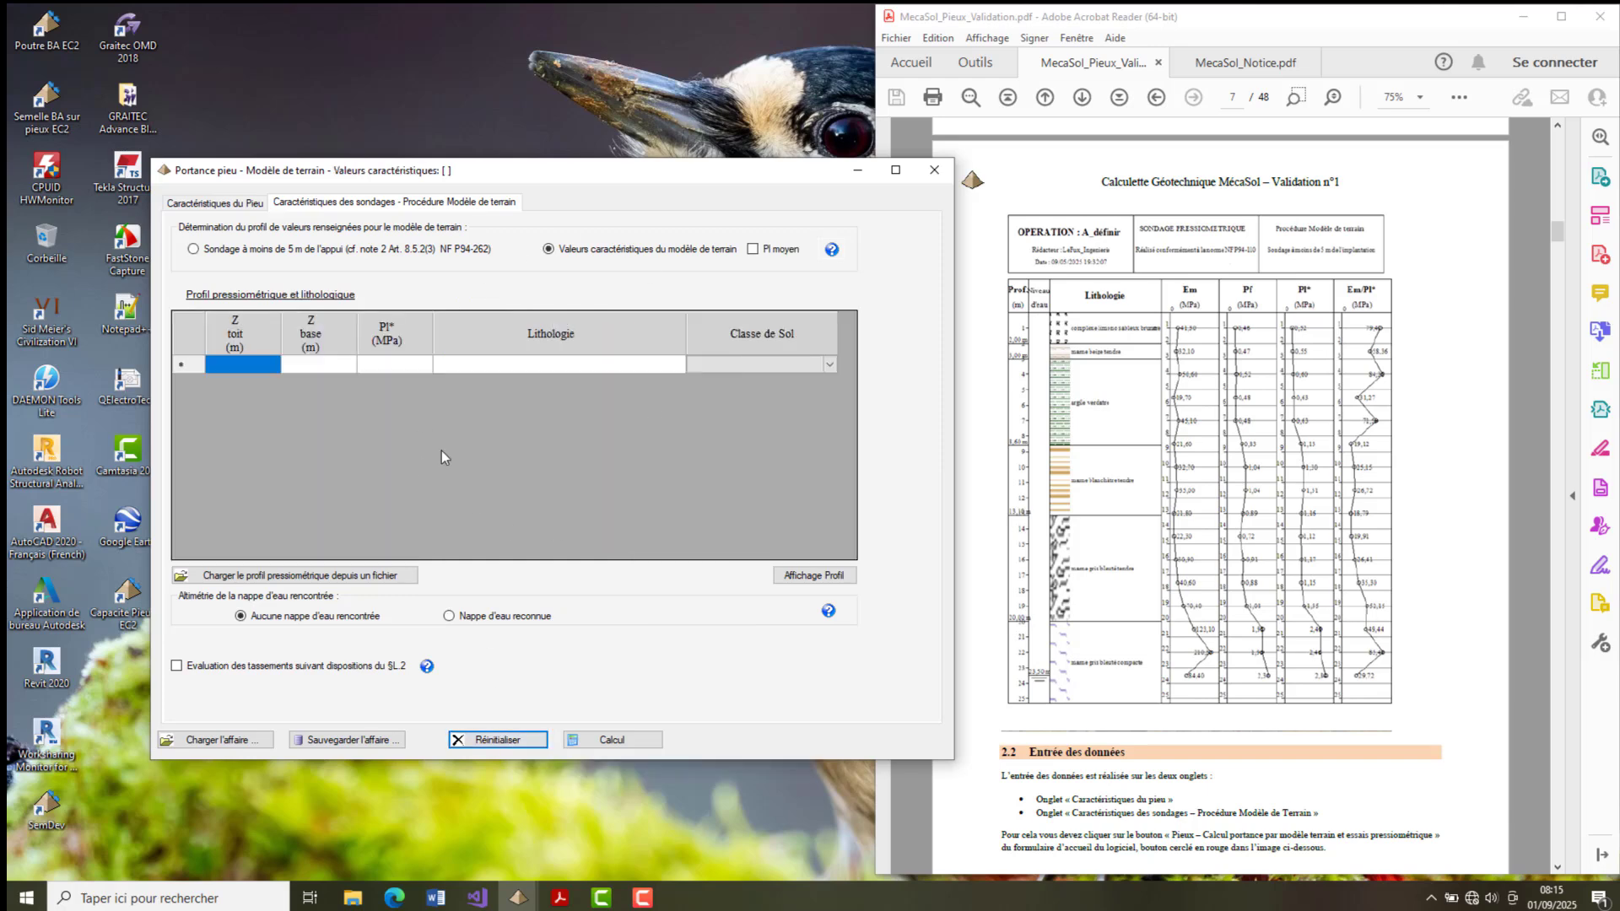
click(236, 203)
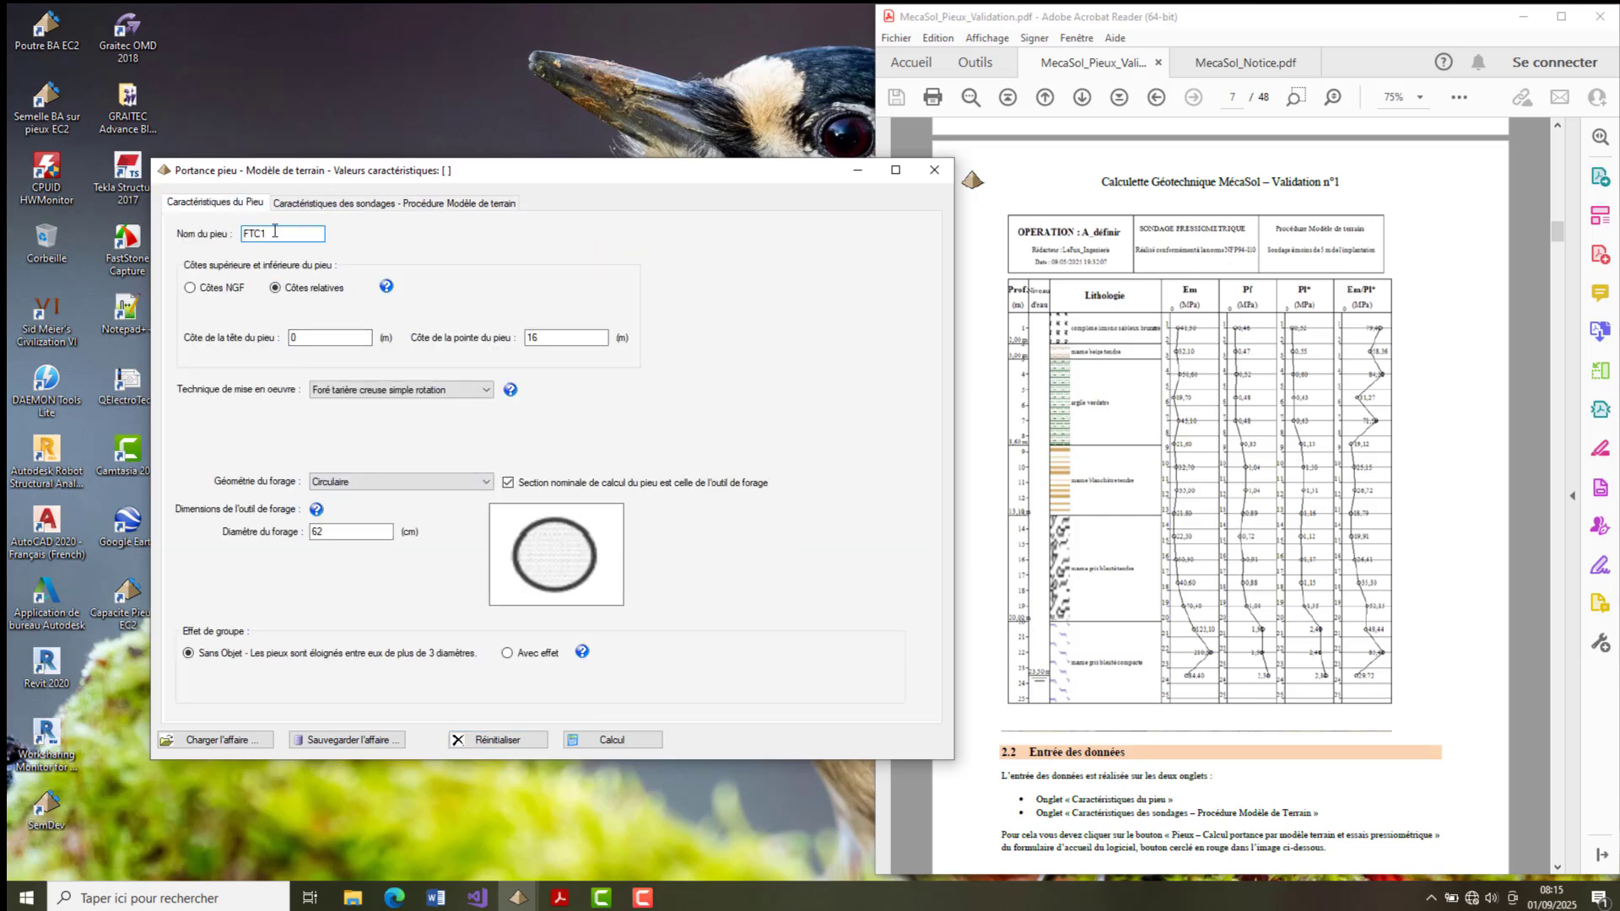
click(321, 204)
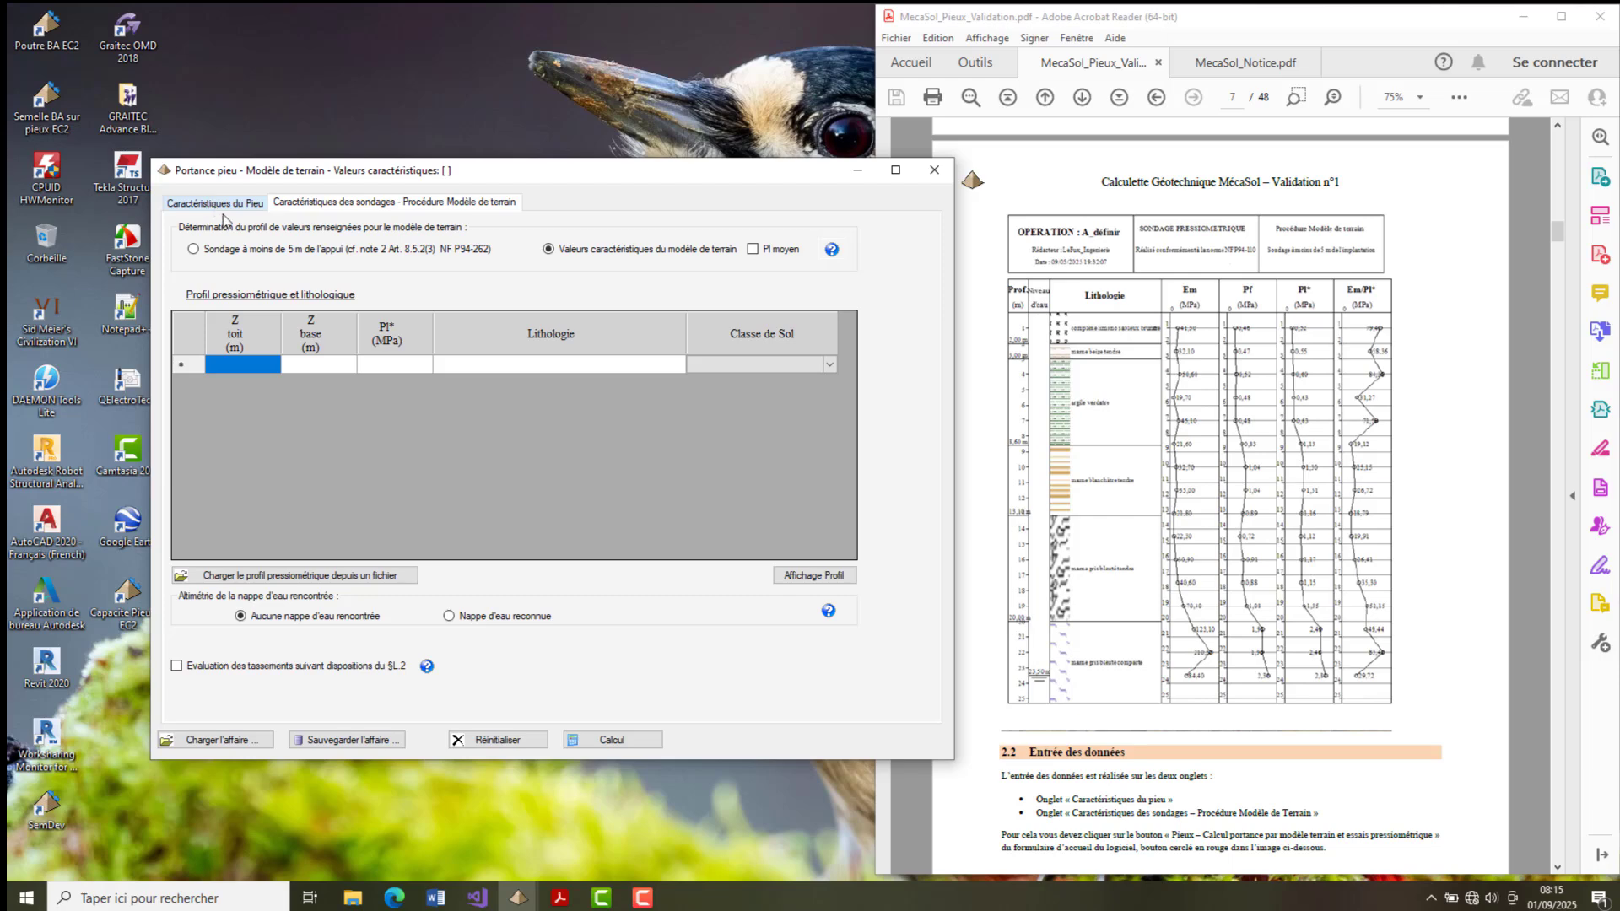
- Load the saved project Exemple1_Sond5m.txt from the Exemple 1 data folder and display its pile characteristics
click(229, 739)
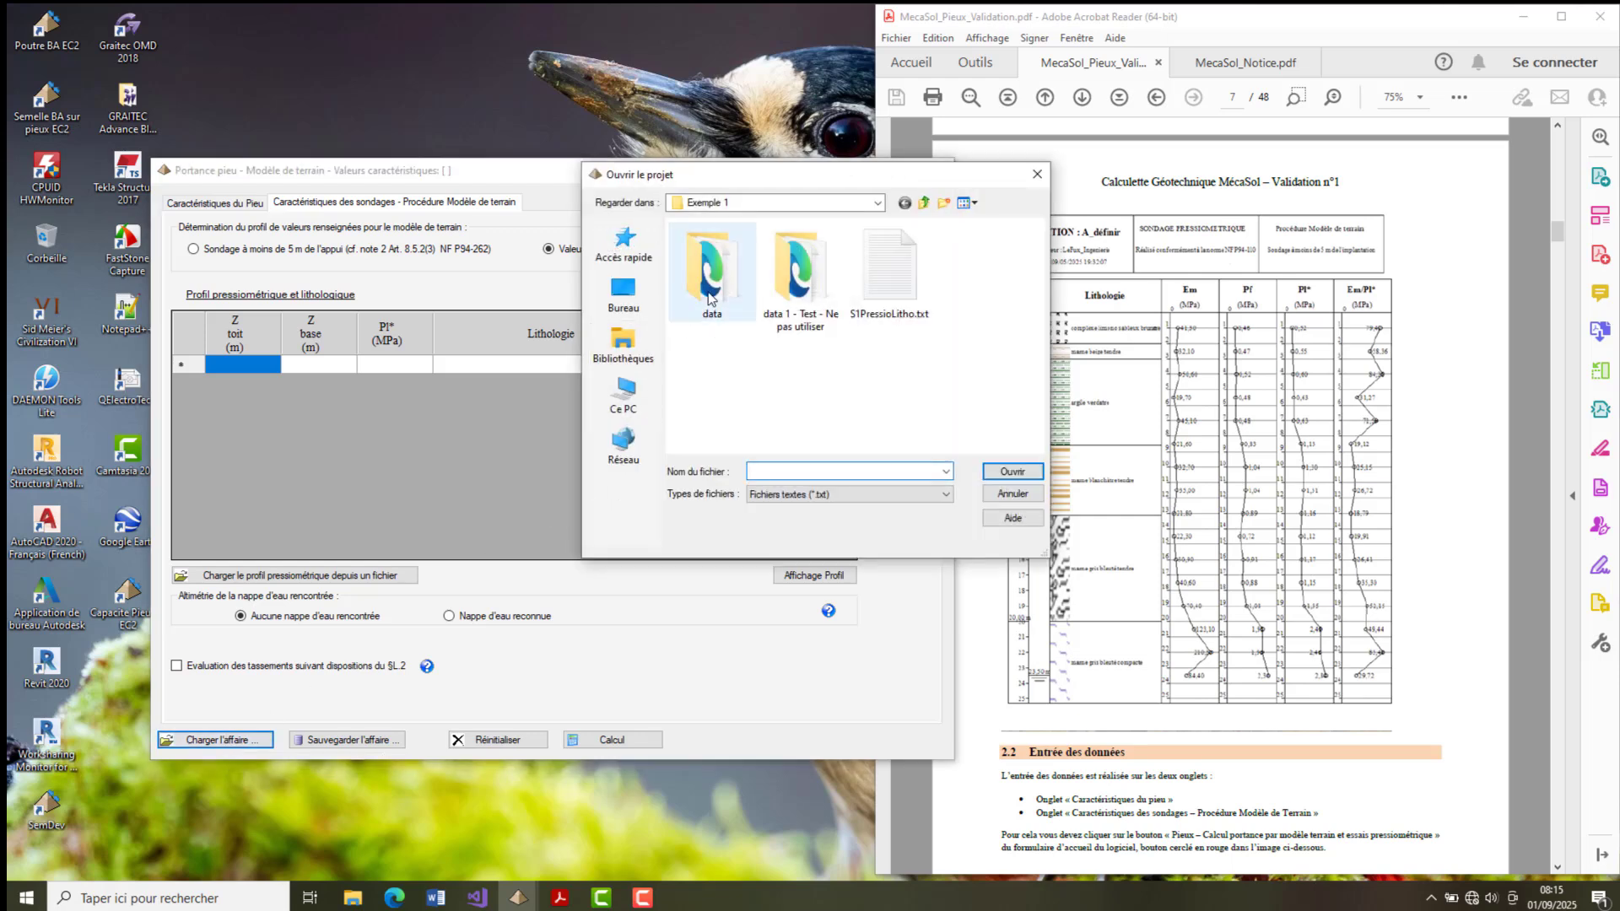
double_click(713, 279)
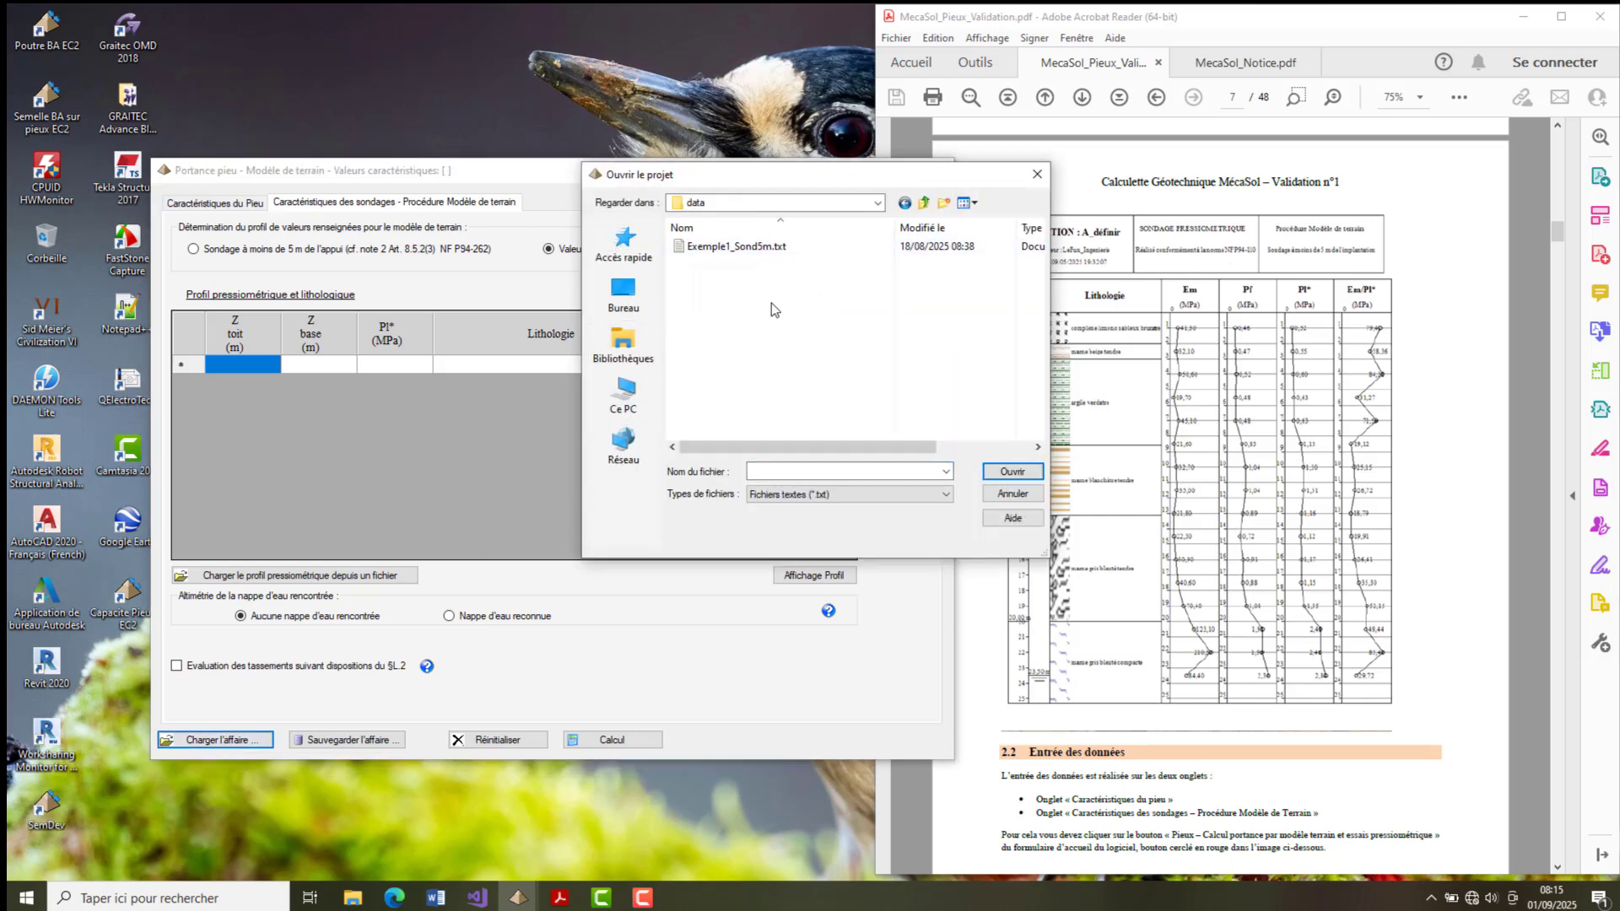
click(732, 253)
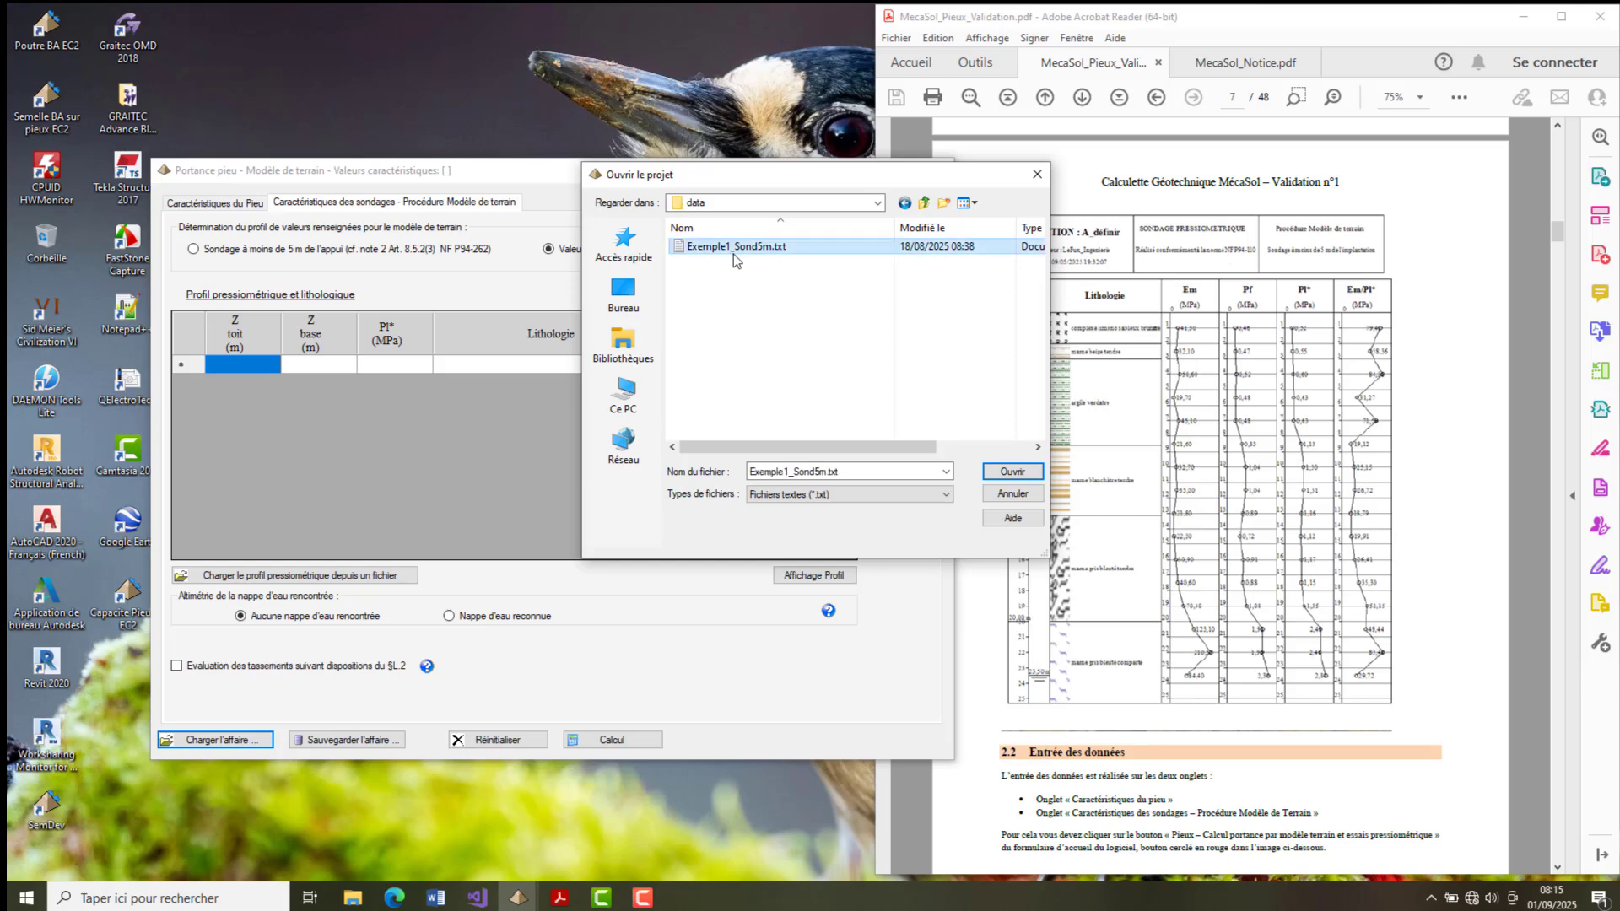
click(1011, 471)
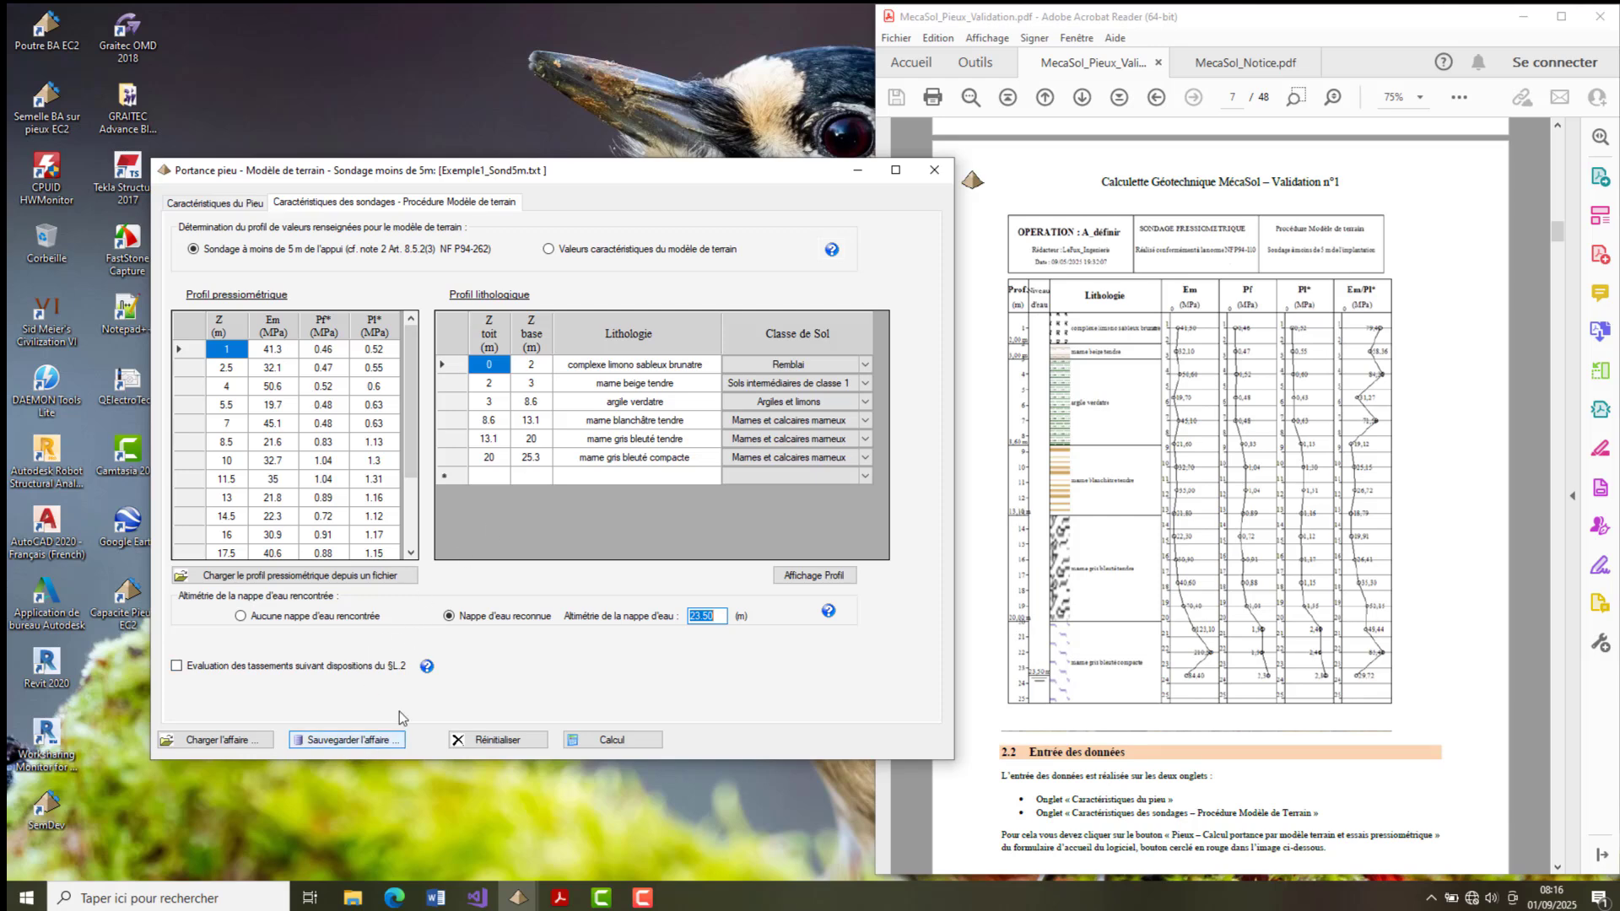
click(212, 203)
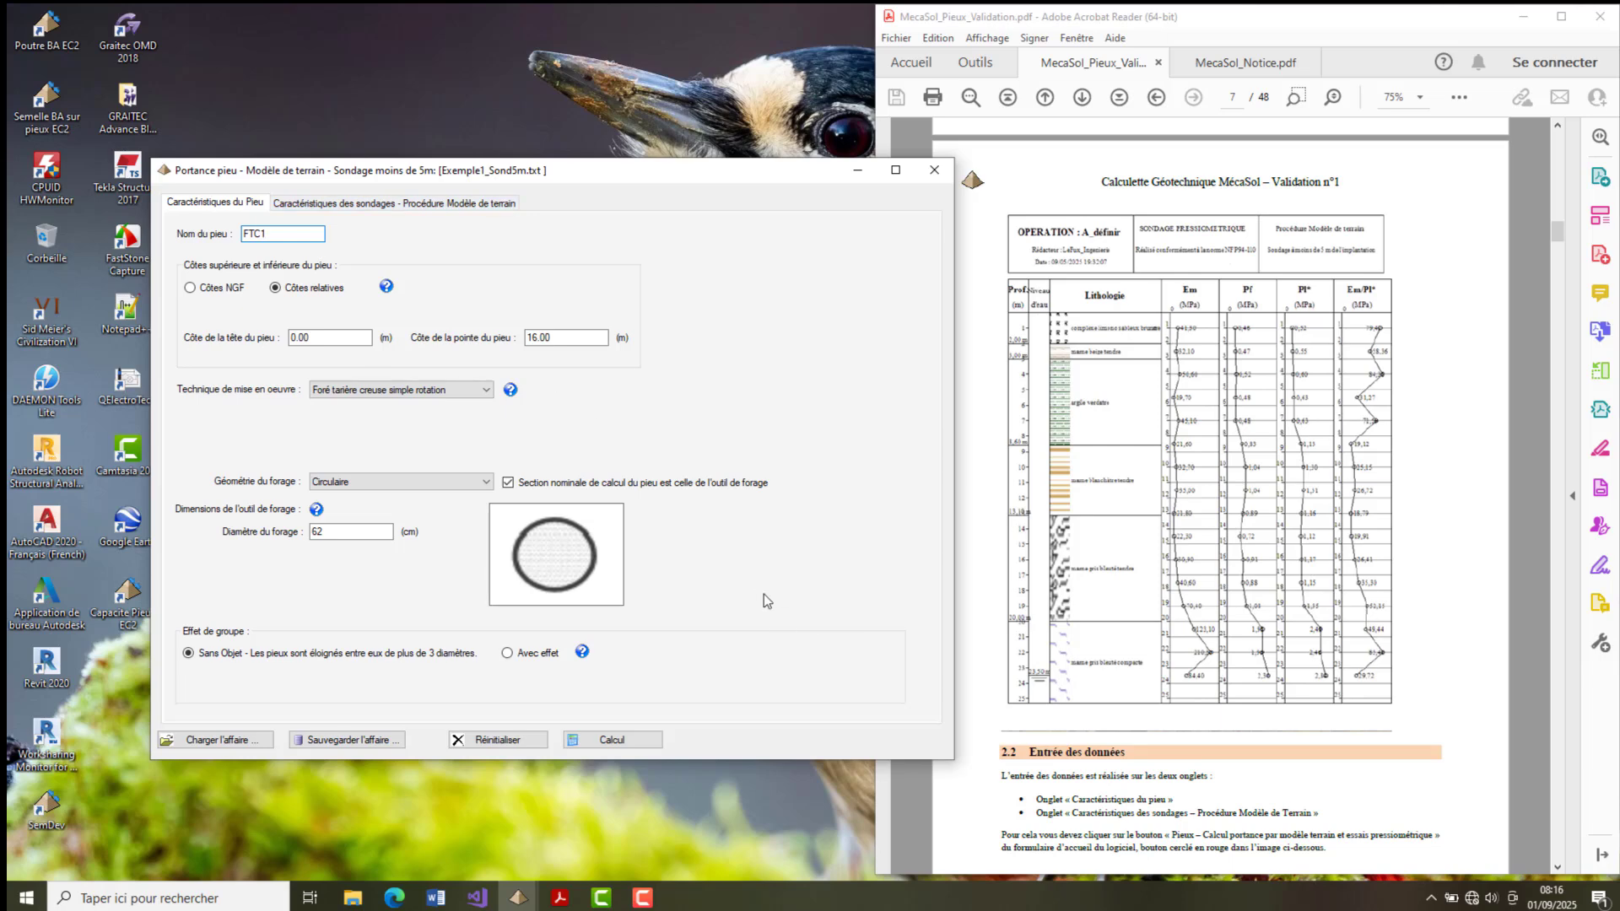
- Run the pile bearing capacity calculation and move the calculation note clear of the validation PDF
click(627, 744)
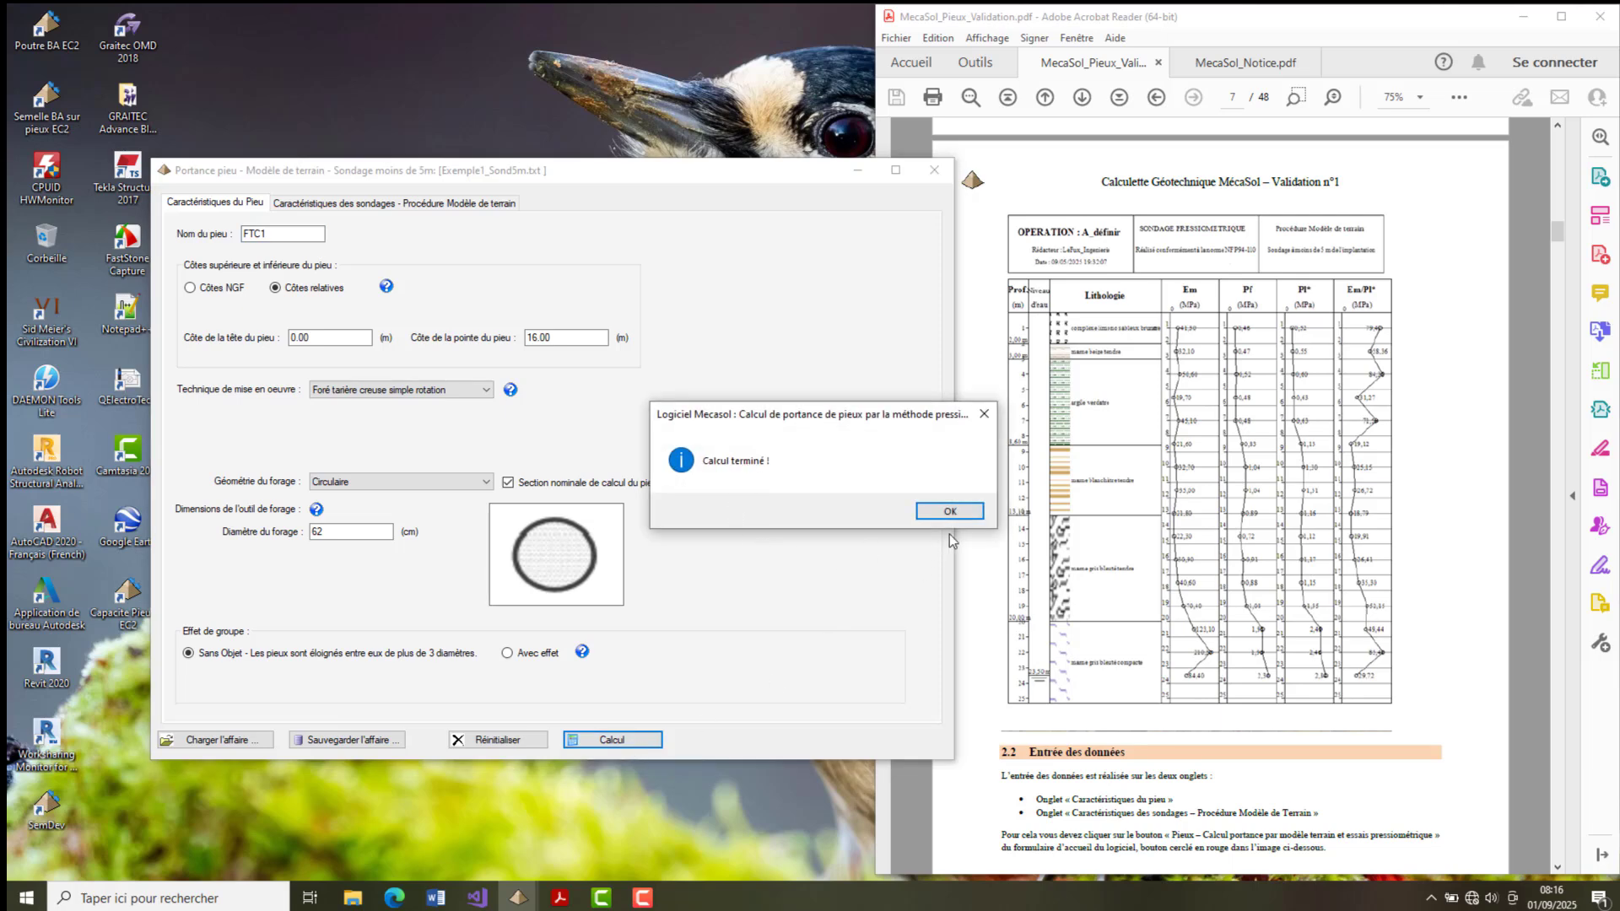
click(949, 511)
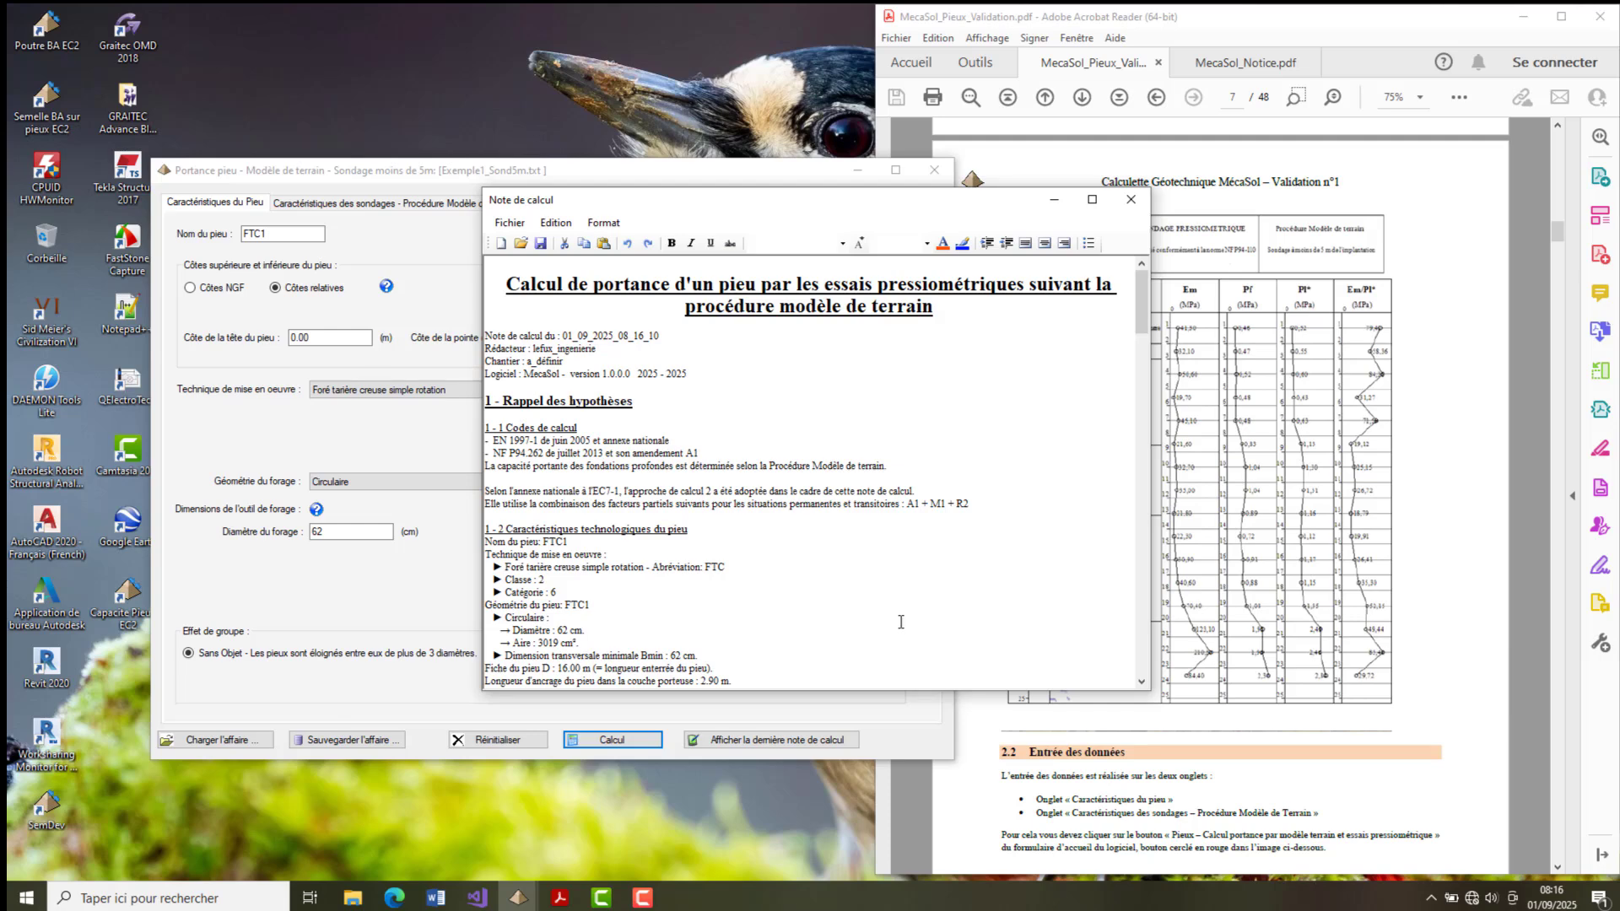
drag(867, 200, 614, 200)
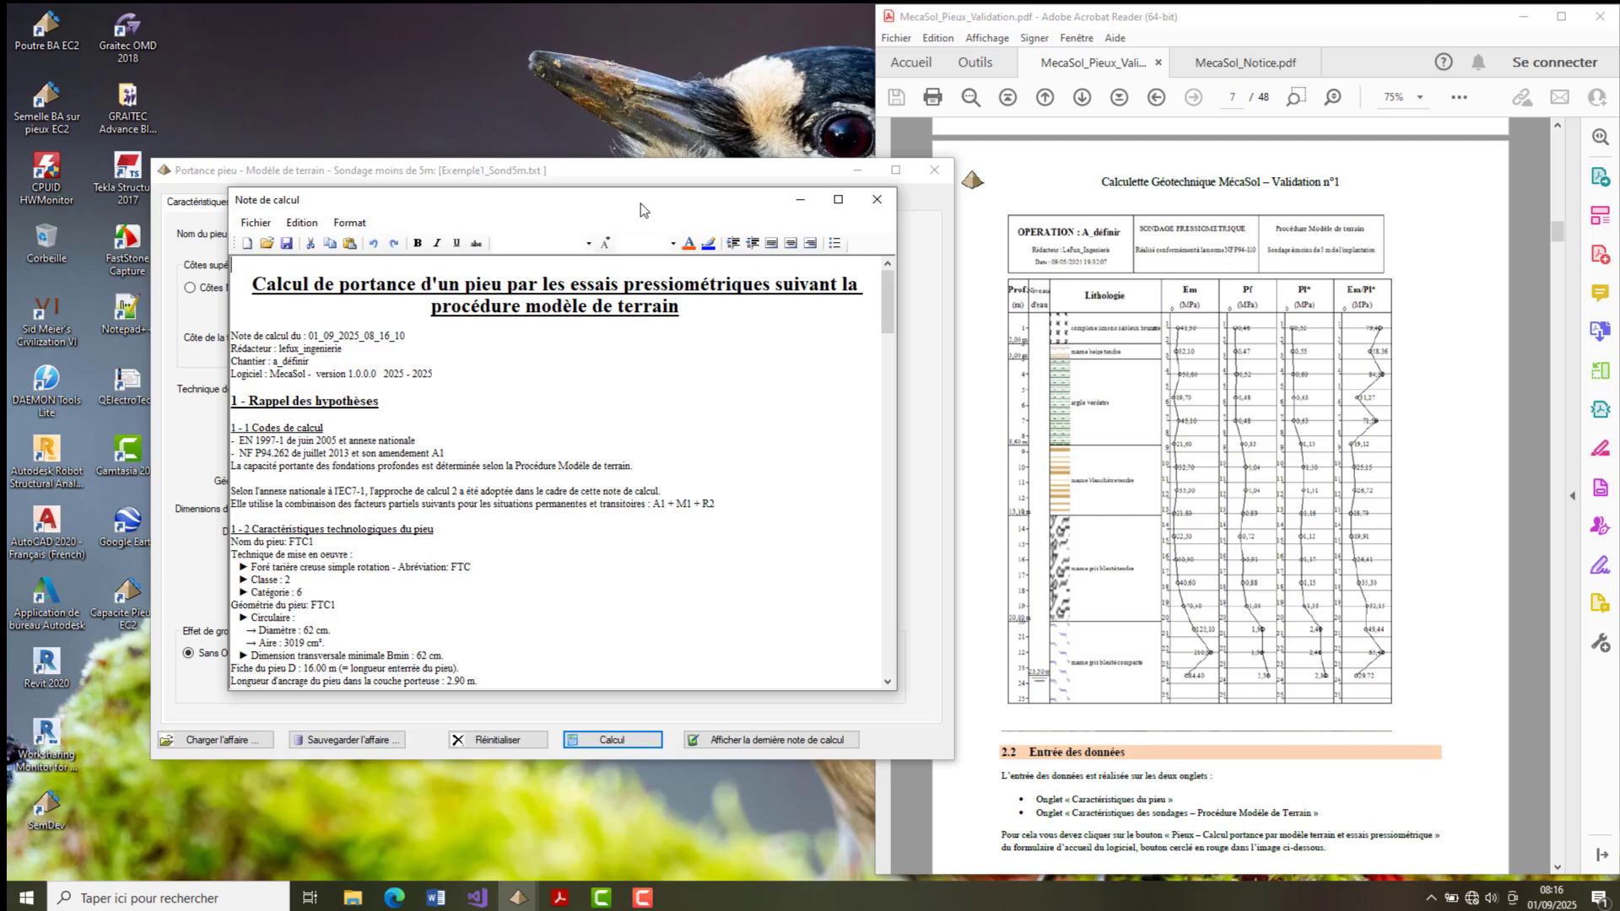
drag(648, 190, 636, 16)
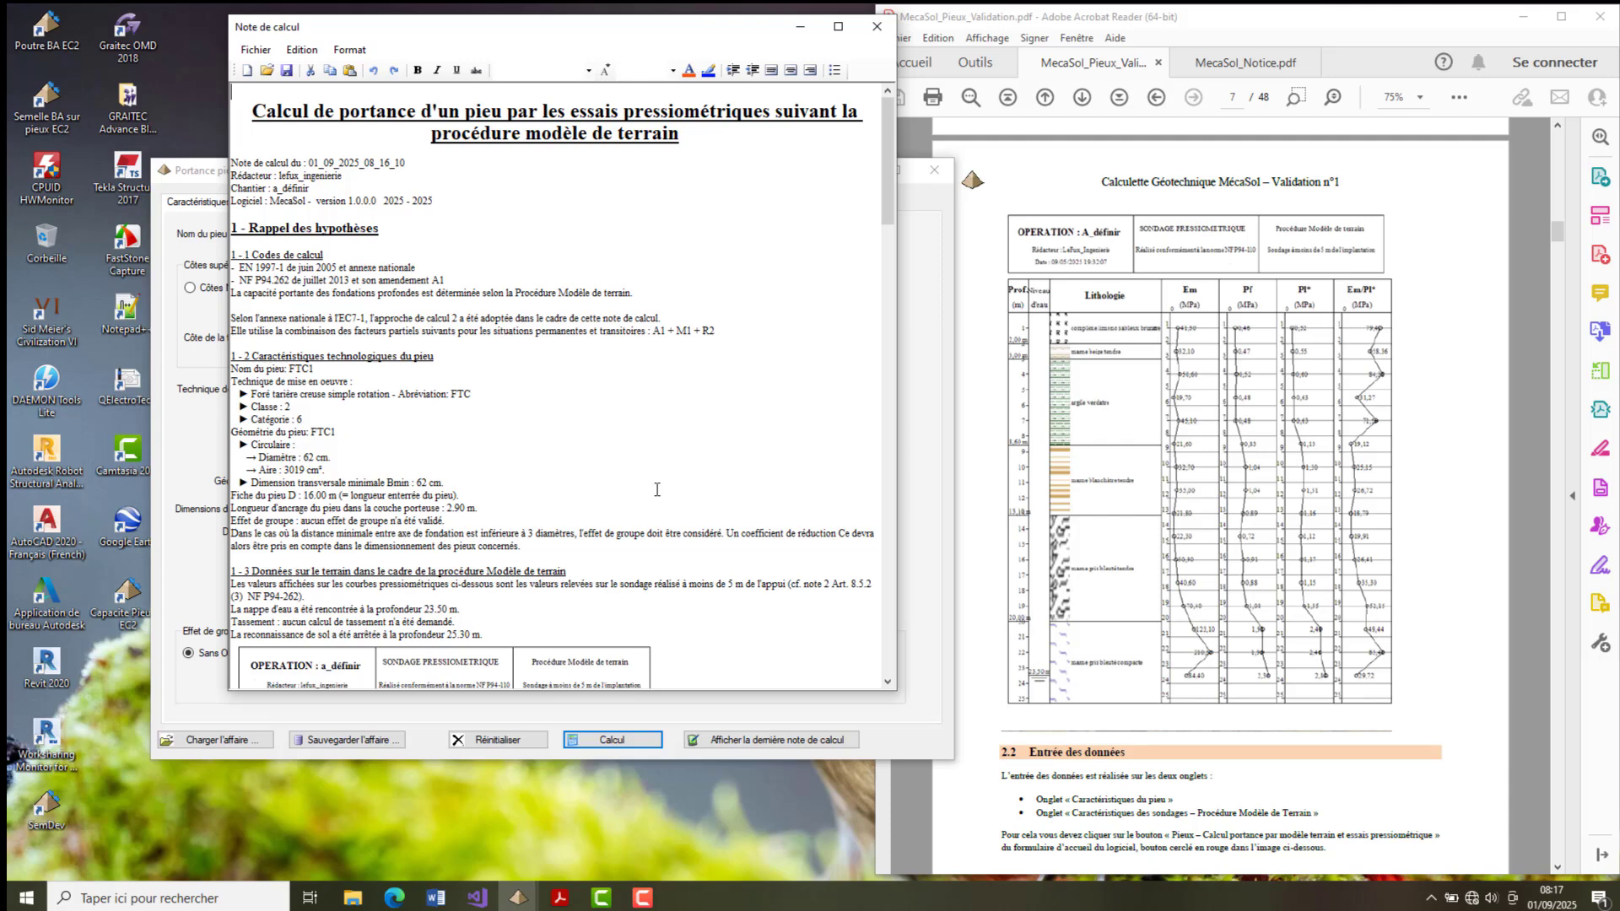
- Examine the calculation note from the design assumptions and borehole log through the final resistances, returning to section 2 on point resistance Rb
scroll(643, 473, down, 5)
scroll(639, 465, down, 5)
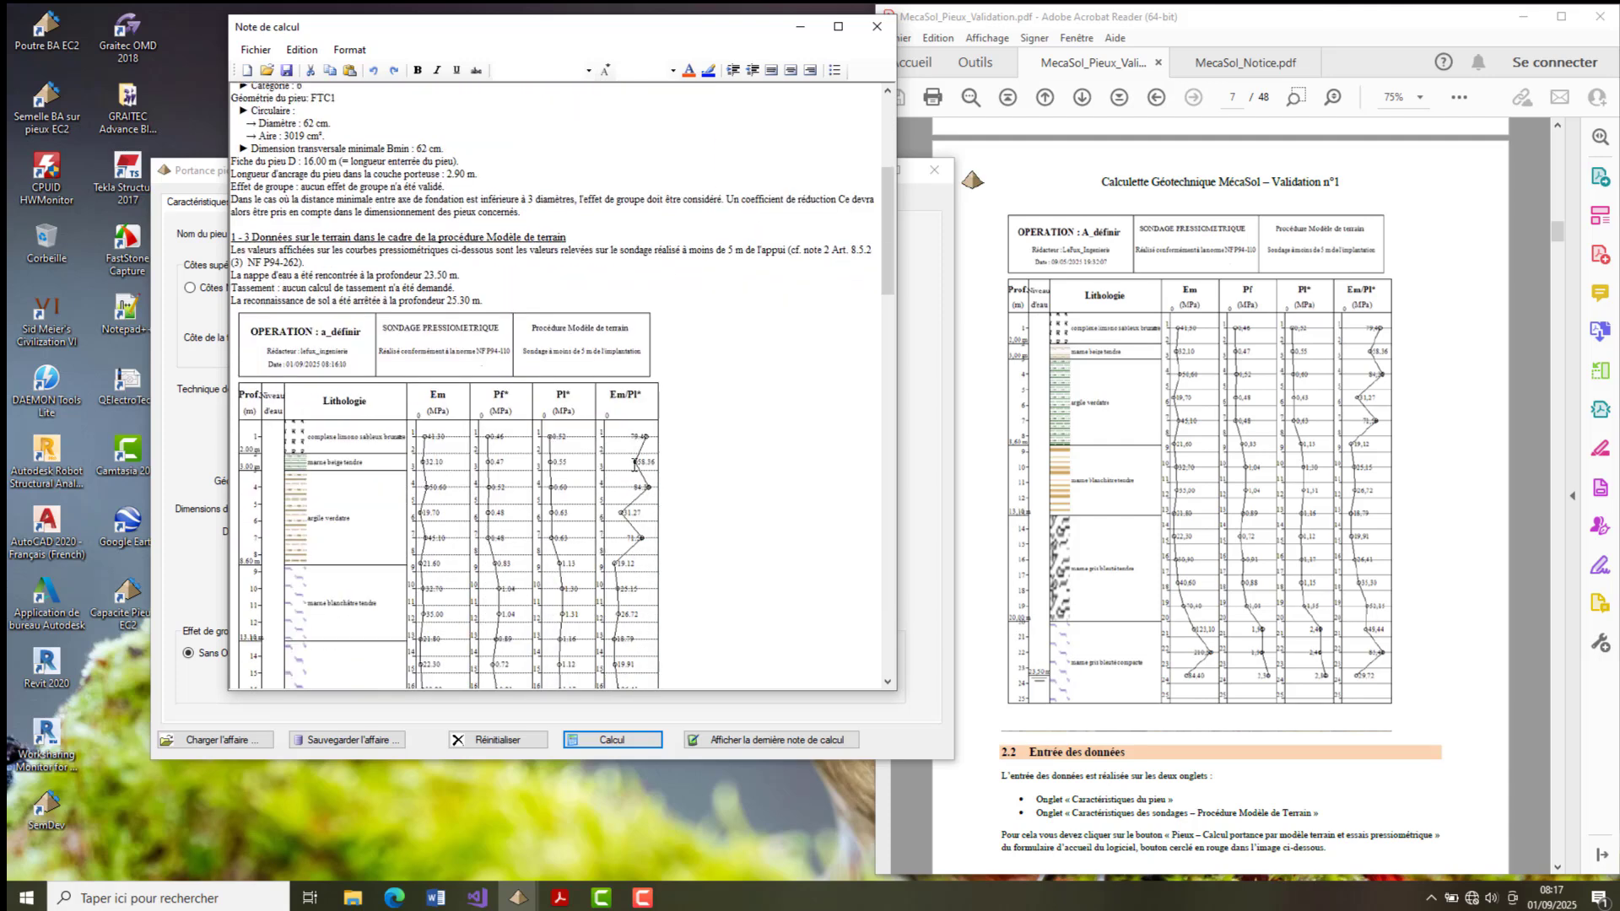
scroll(492, 487, down, 5)
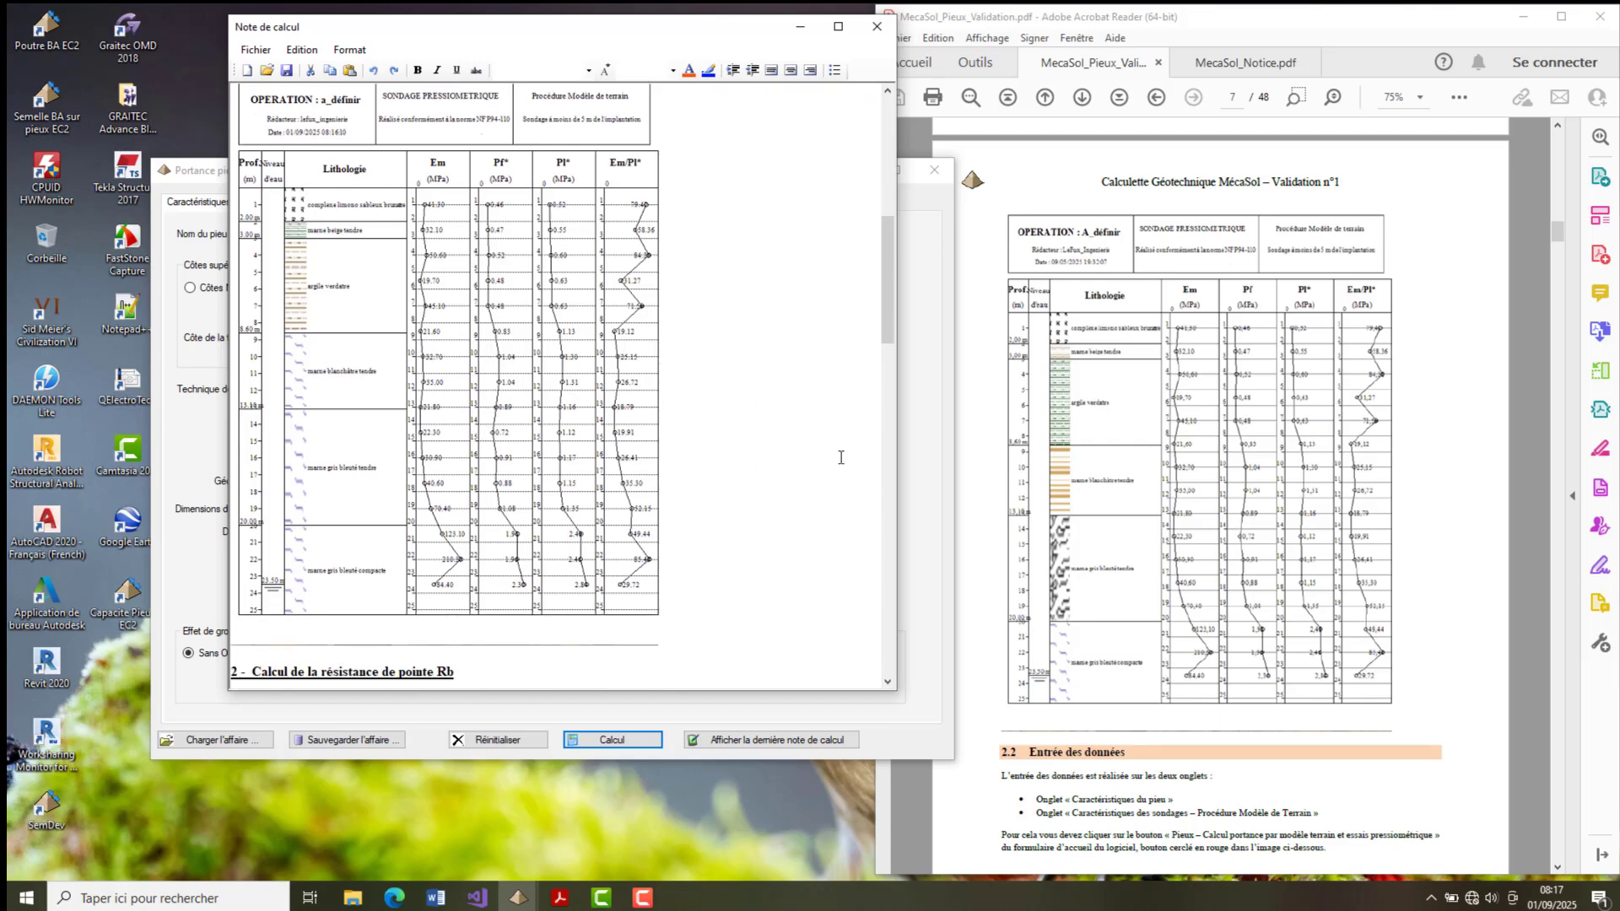
key(ctrl+End)
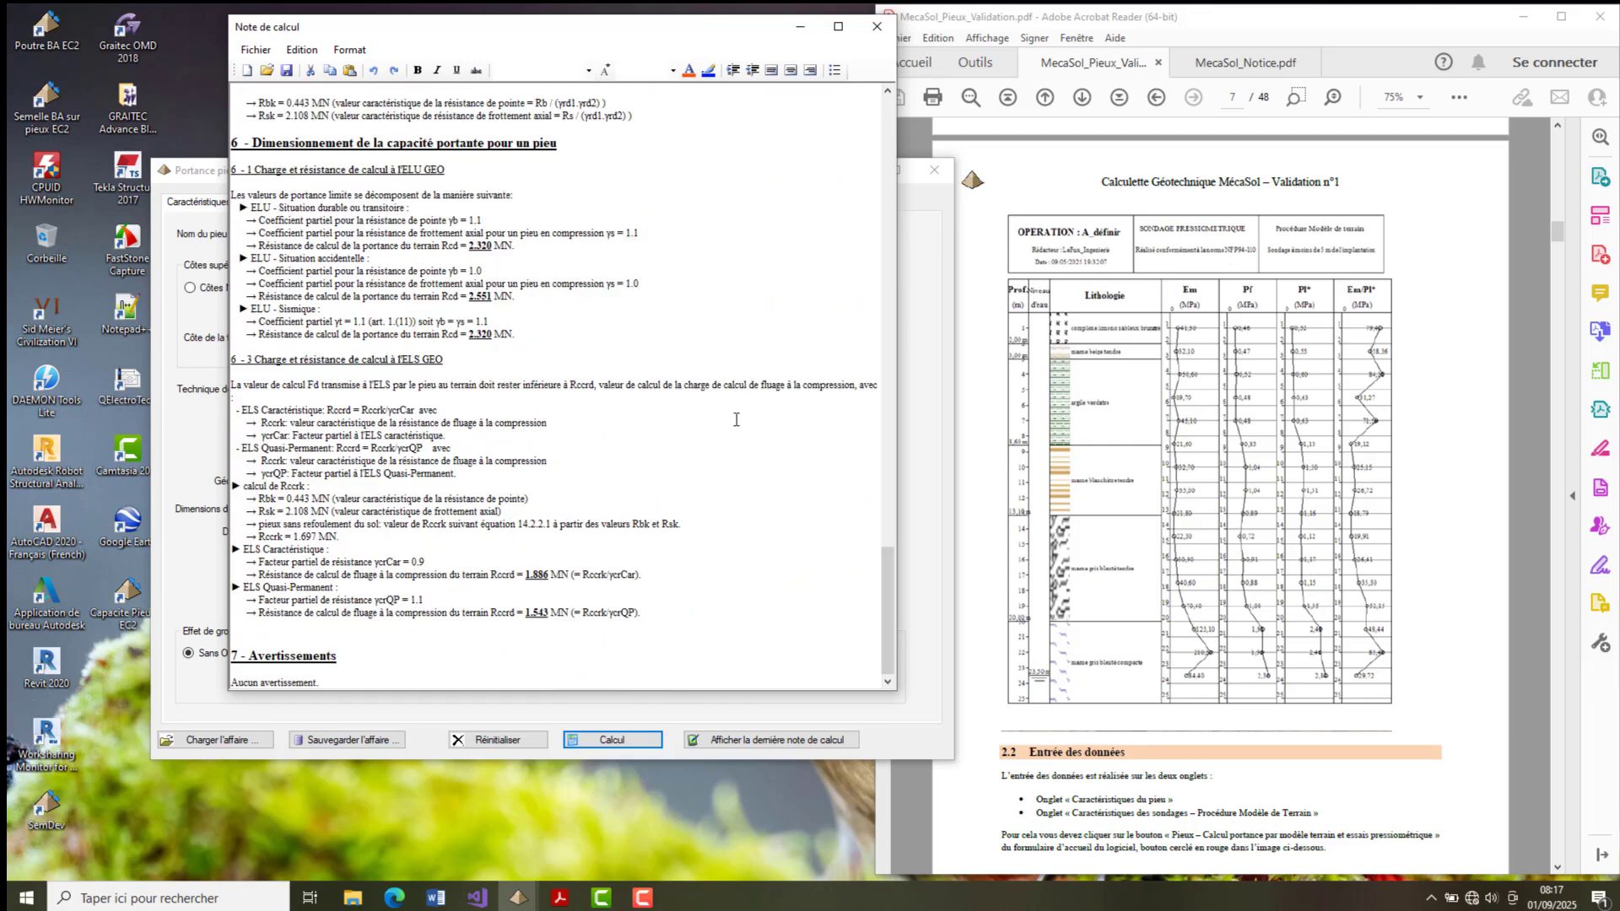
scroll(736, 419, up, 15)
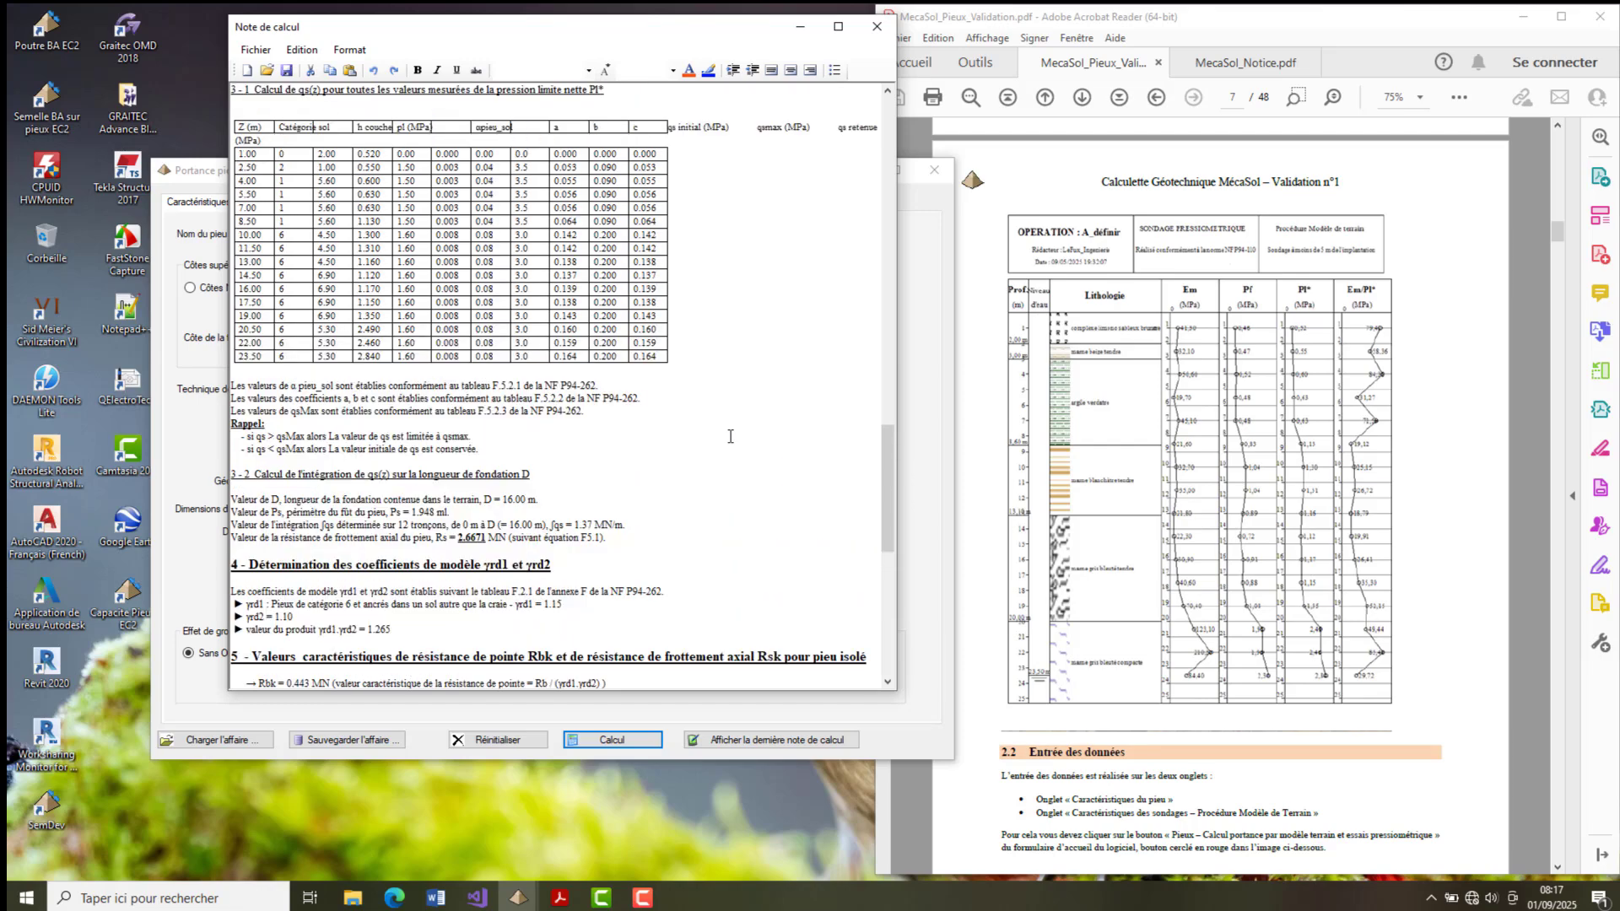
scroll(730, 436, up, 15)
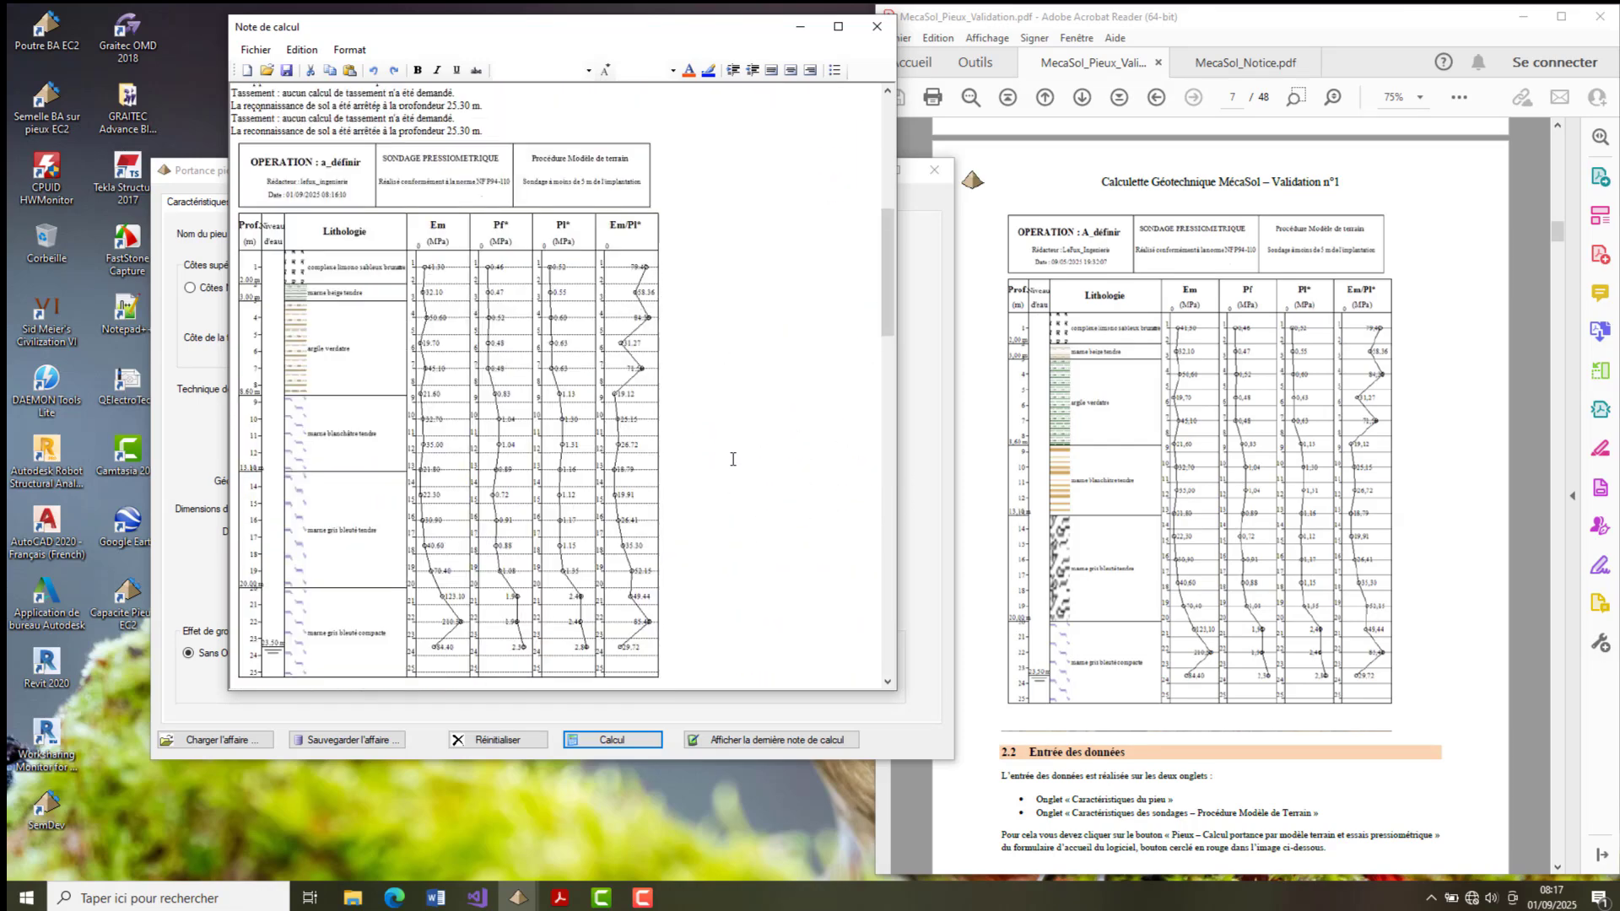
scroll(733, 458, up, 2)
scroll(732, 464, down, 12)
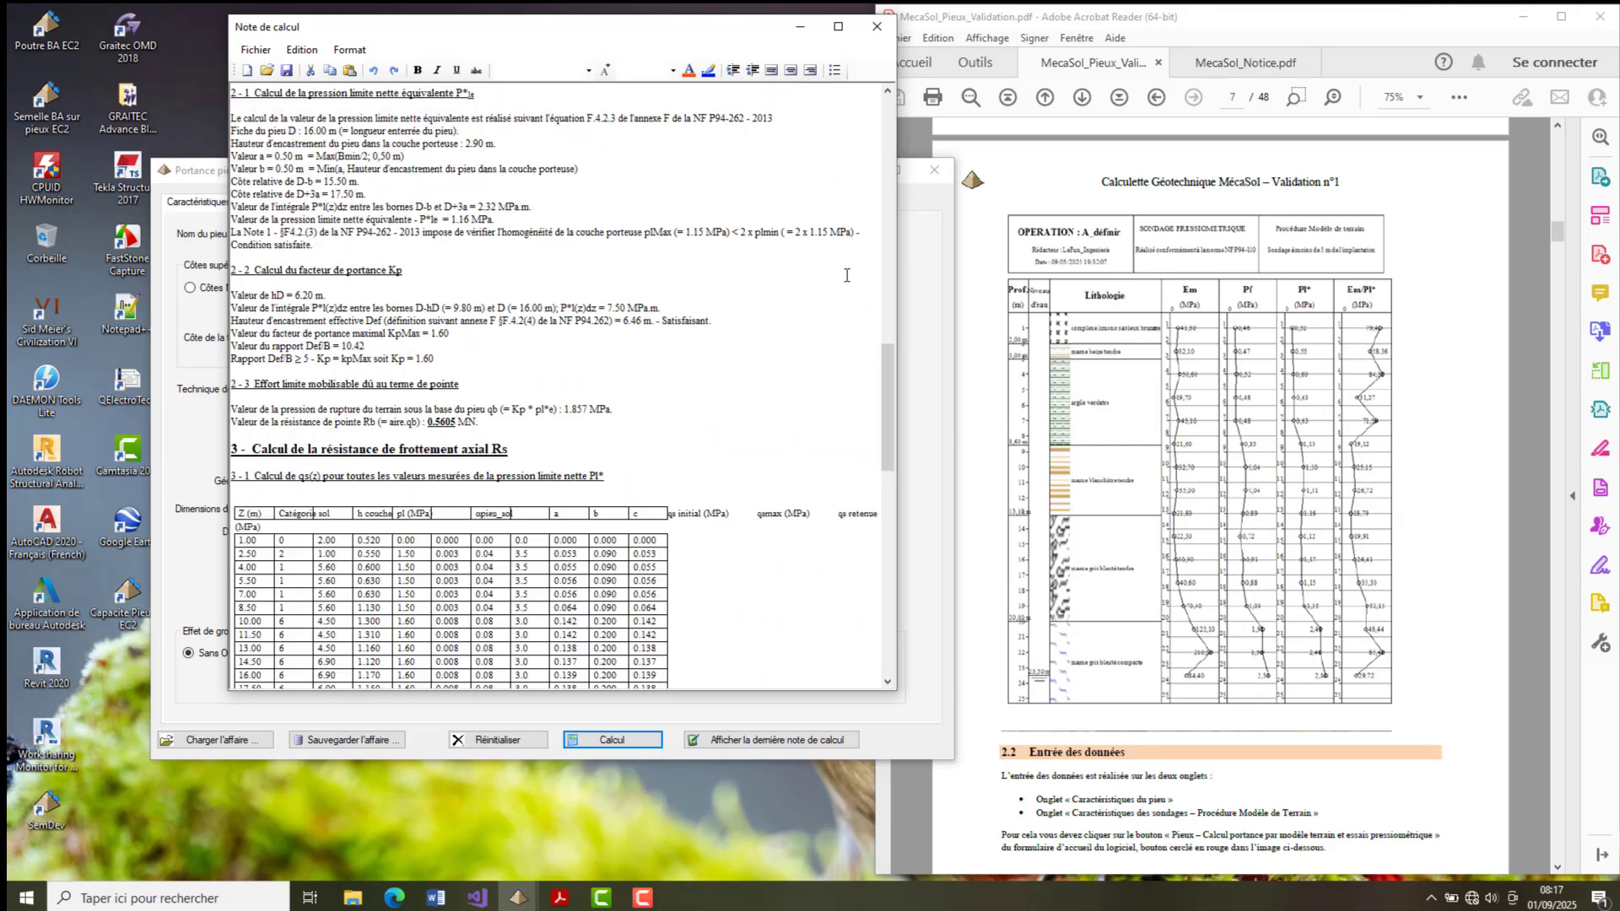
click(888, 93)
click(889, 96)
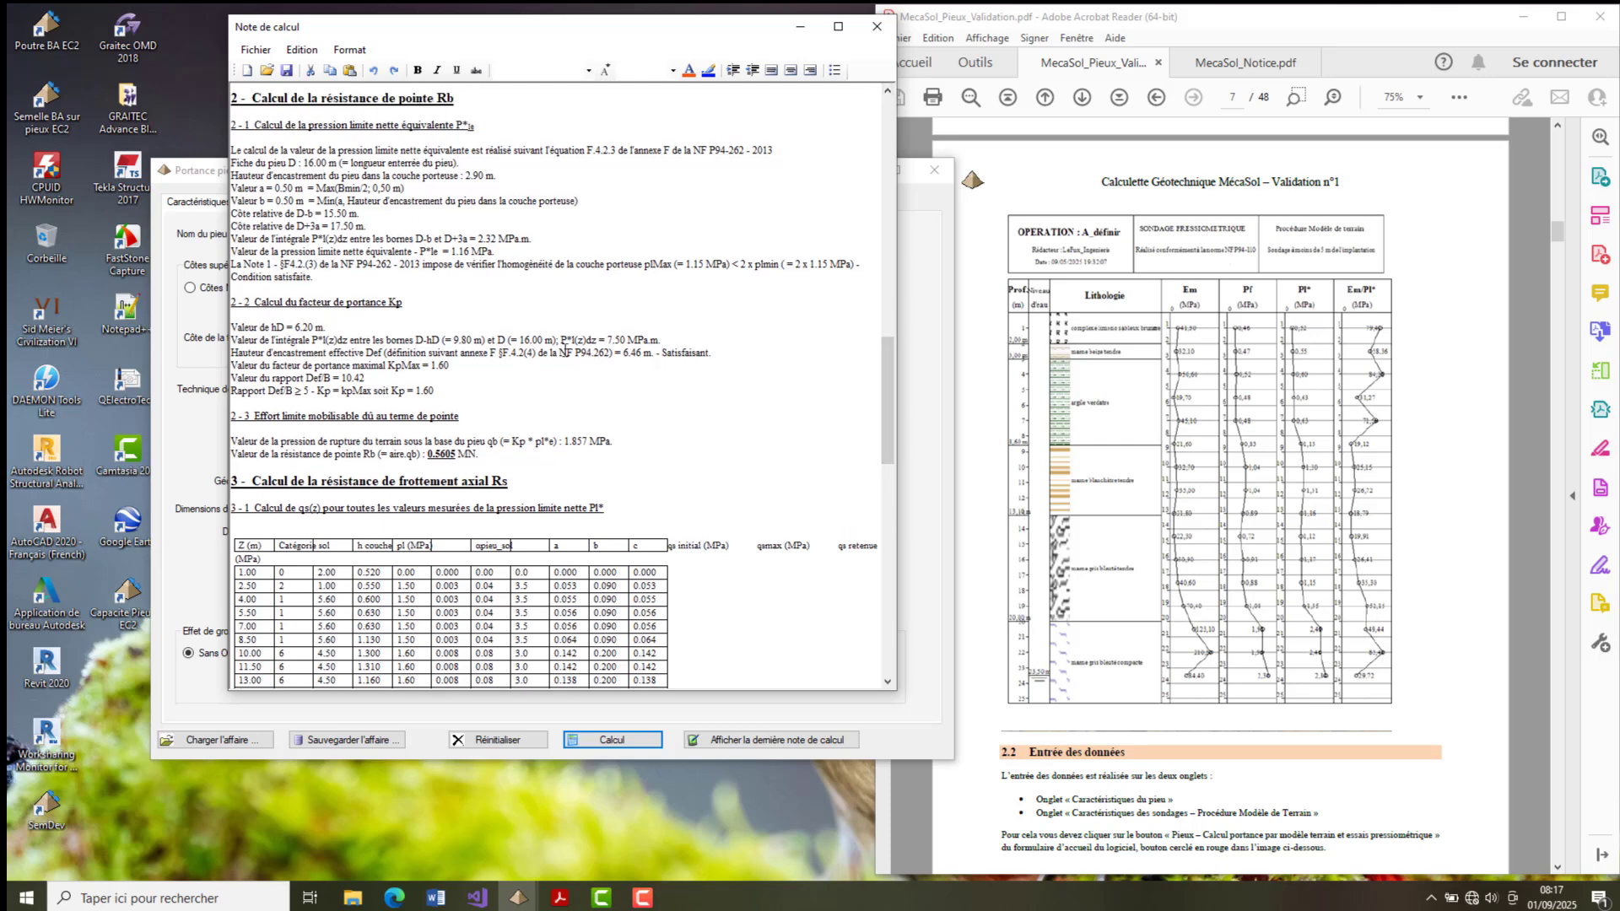
- Switch to the validation PDF in Acrobat Reader and find section 2.4, Comparaison des résultats et conclusions
click(1439, 535)
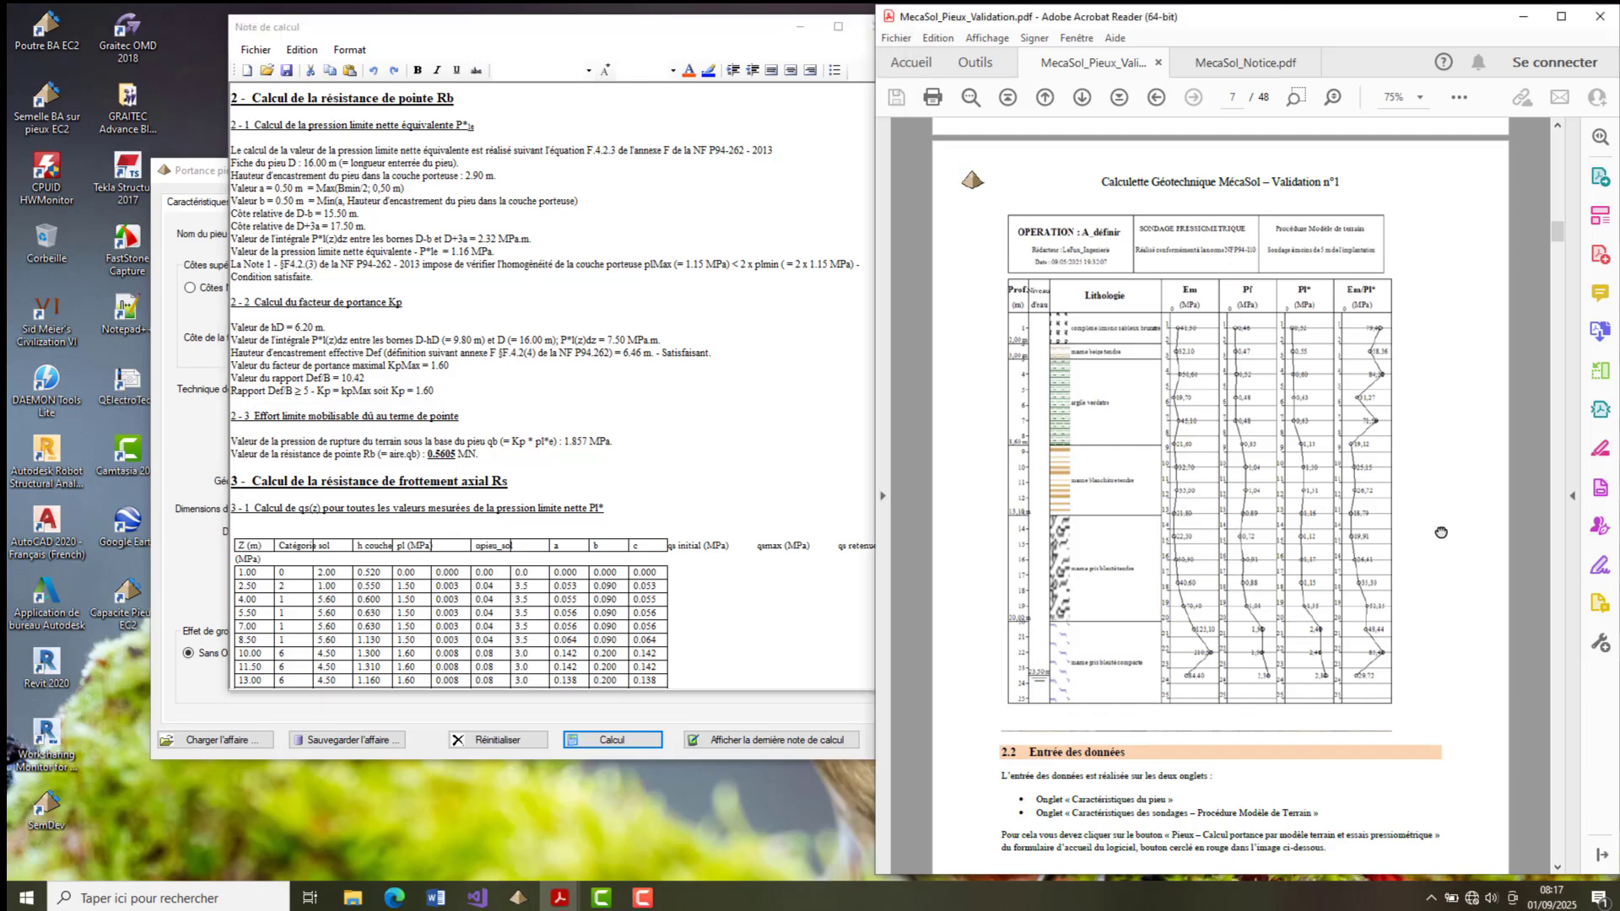
scroll(1439, 535, down, 3)
scroll(1439, 535, down, 15)
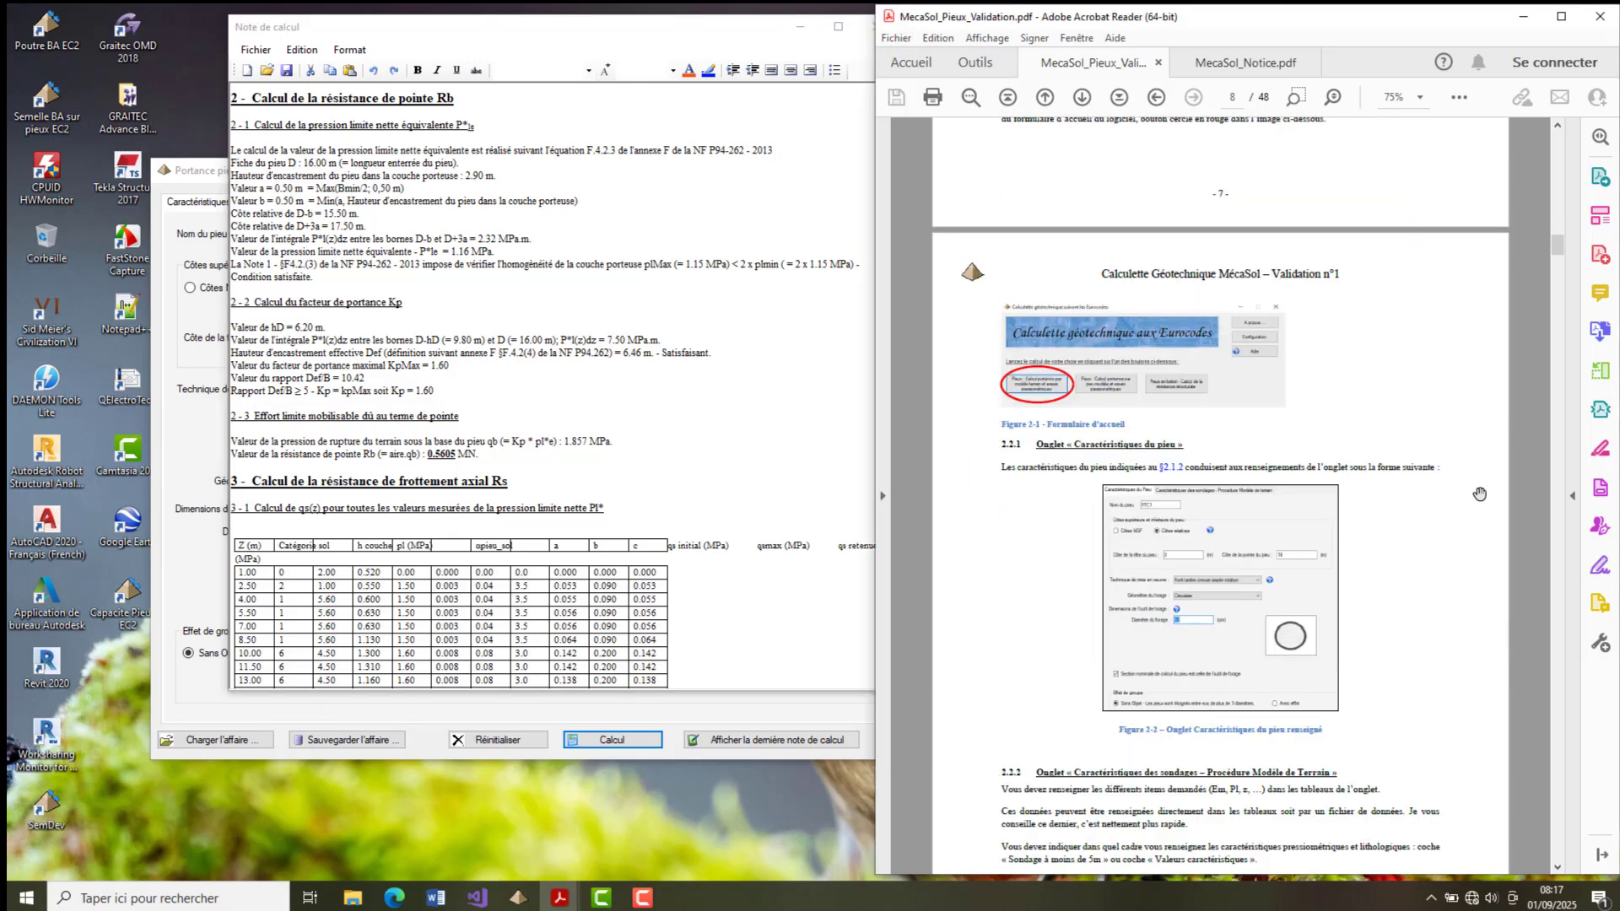
scroll(1565, 270, down, 20)
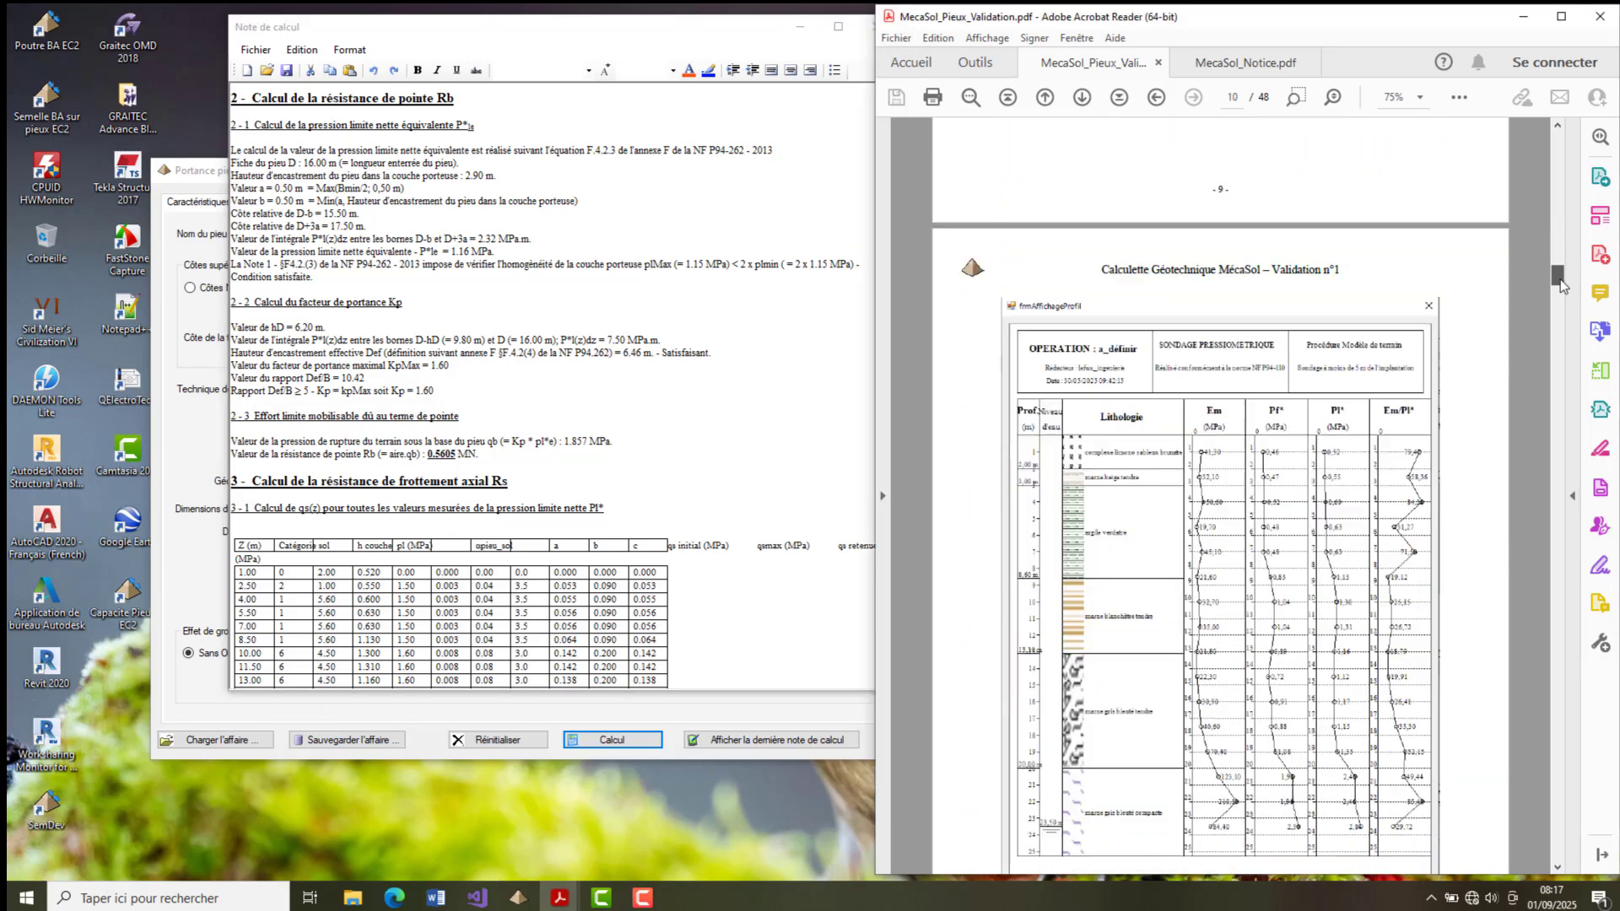
scroll(1563, 291, down, 17)
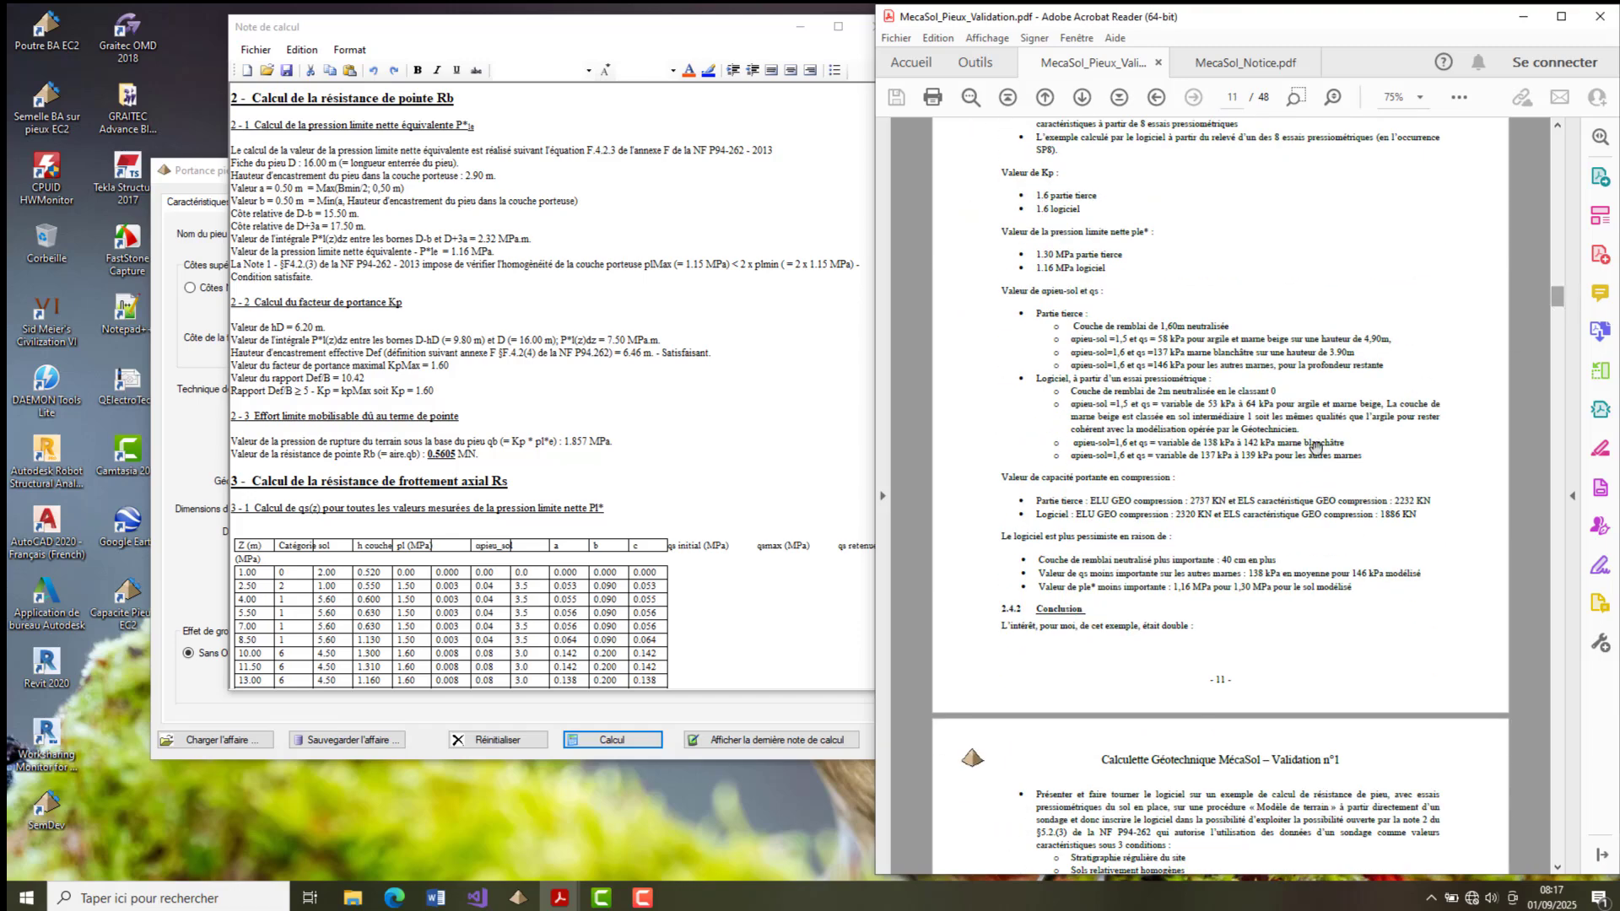
scroll(1313, 458, up, 3)
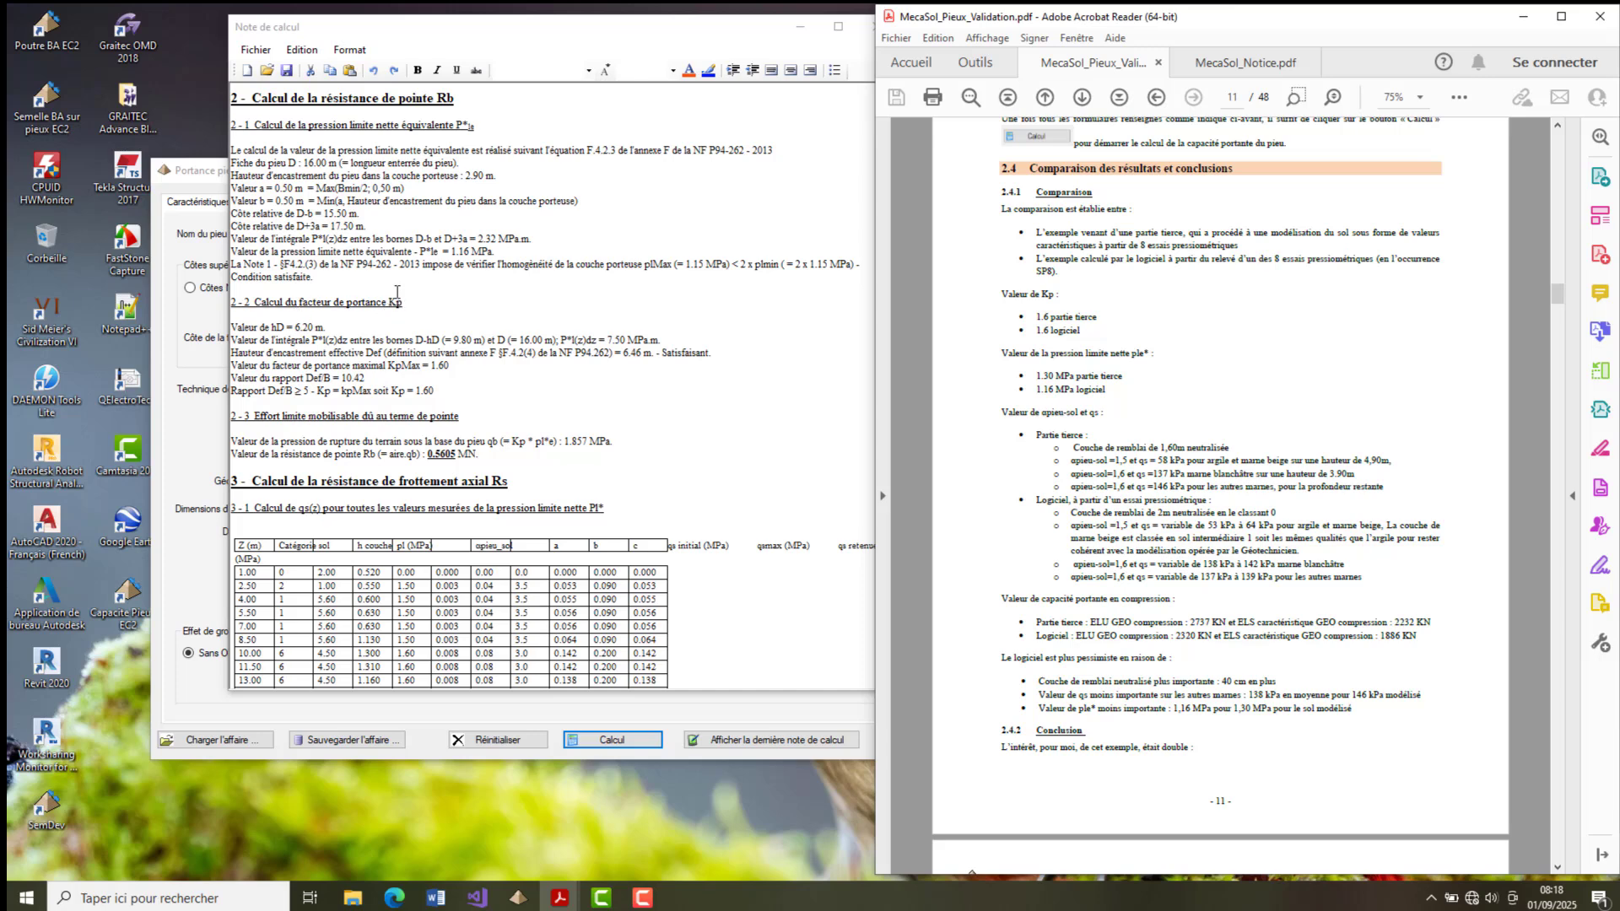
- Compare the calculation note's Kp, ple*, qs and ELU/ELS compression resistances with the comparison values in the validation PDF
click(437, 390)
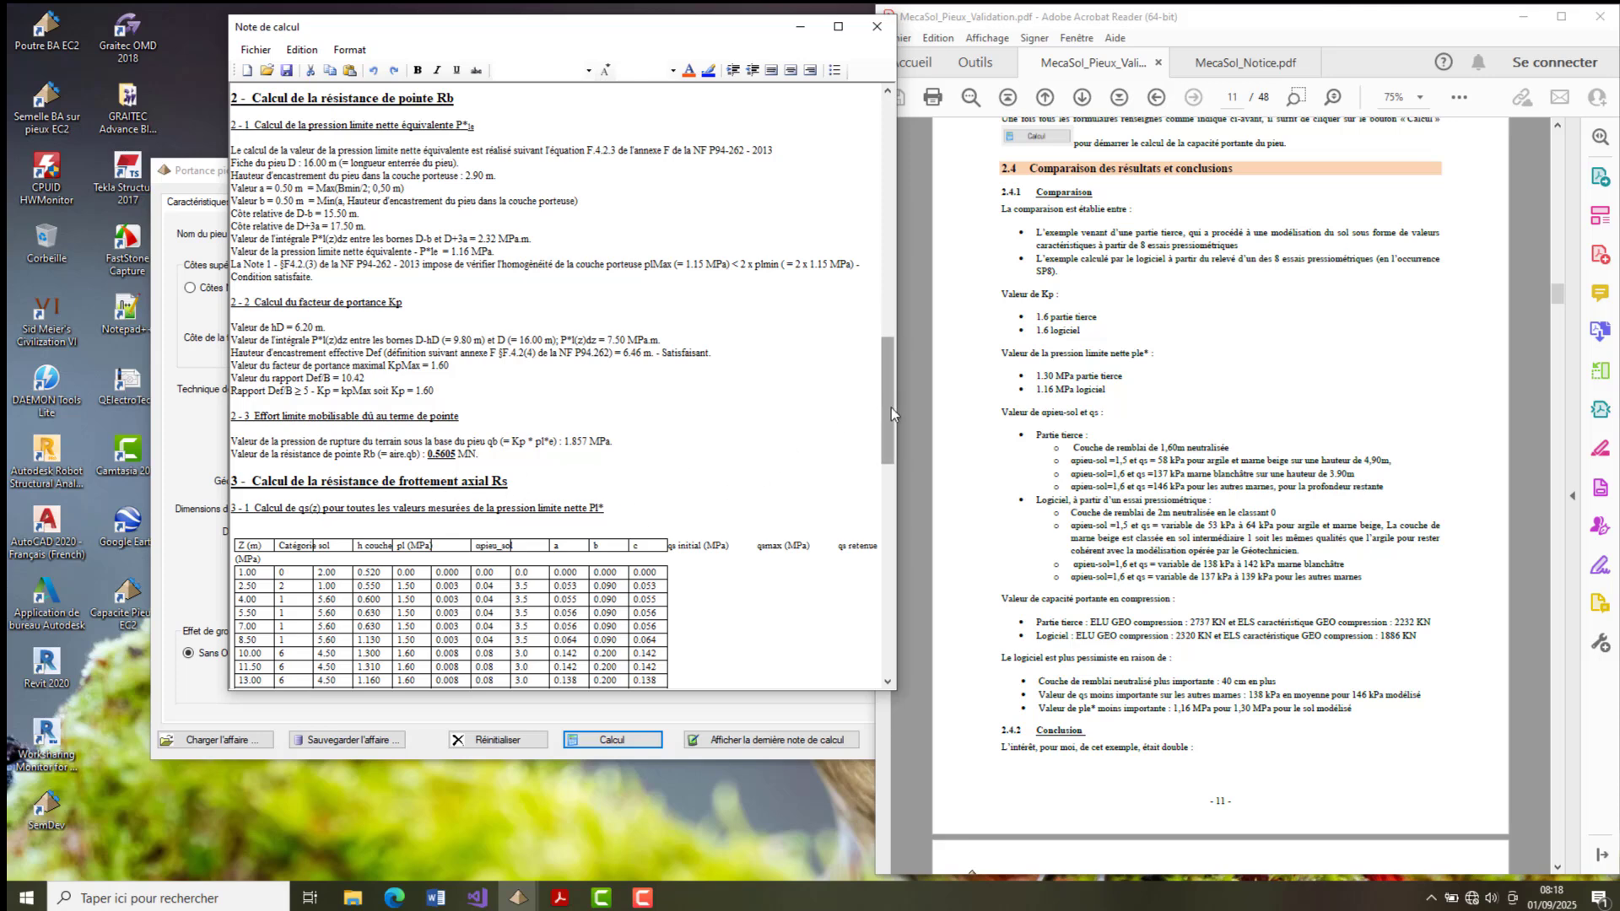
drag(891, 408, 803, 447)
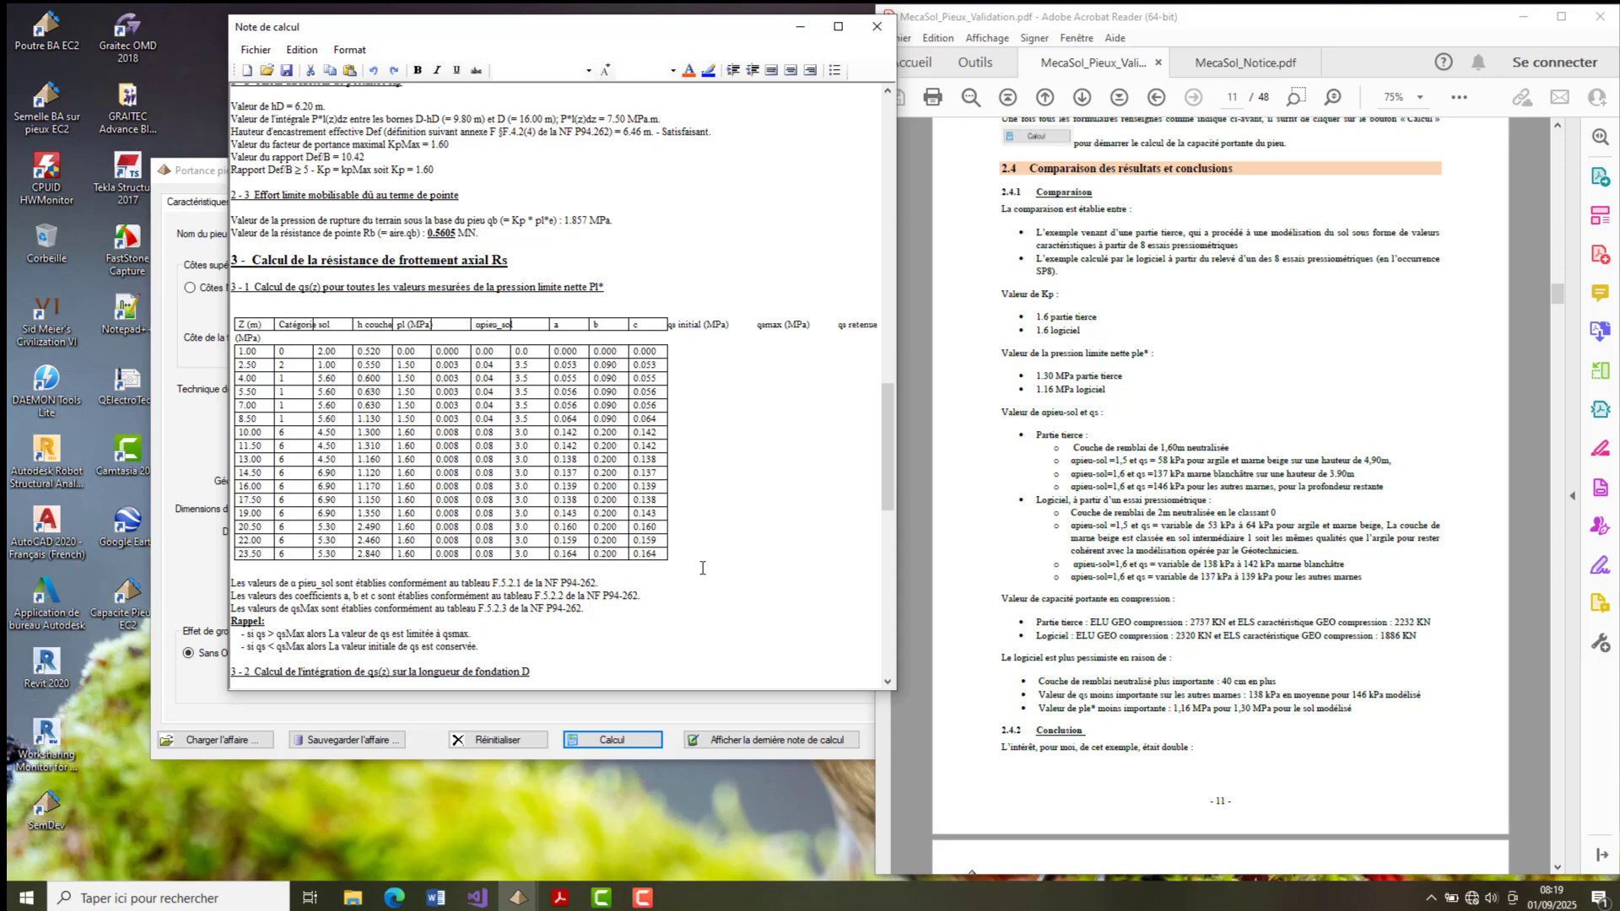
scroll(702, 562, down, 9)
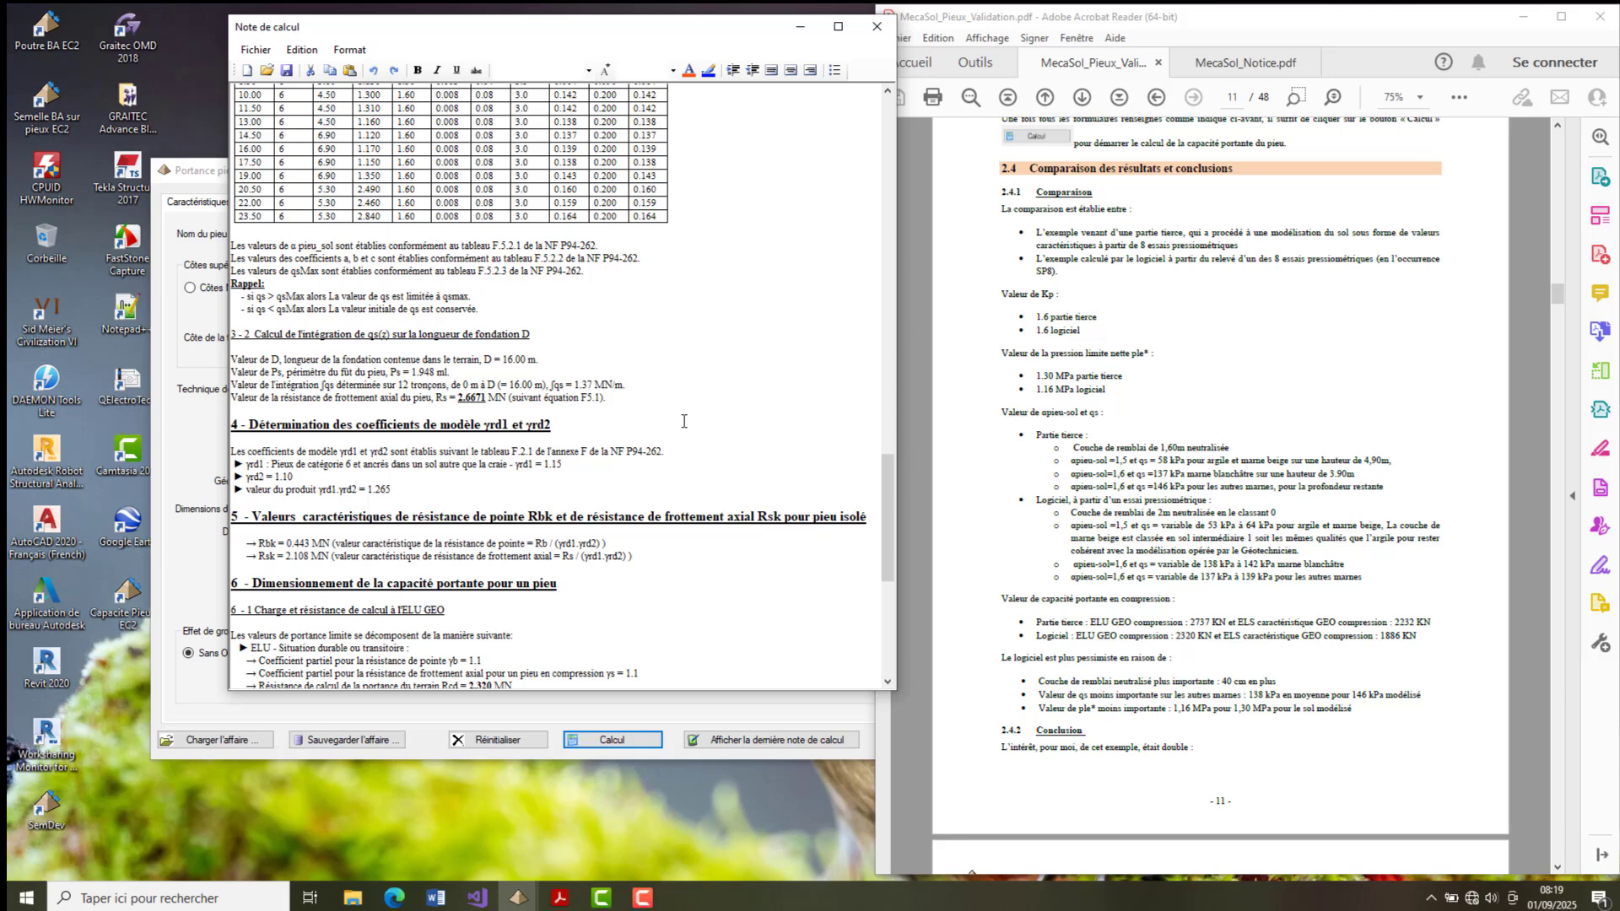
scroll(684, 421, down, 2)
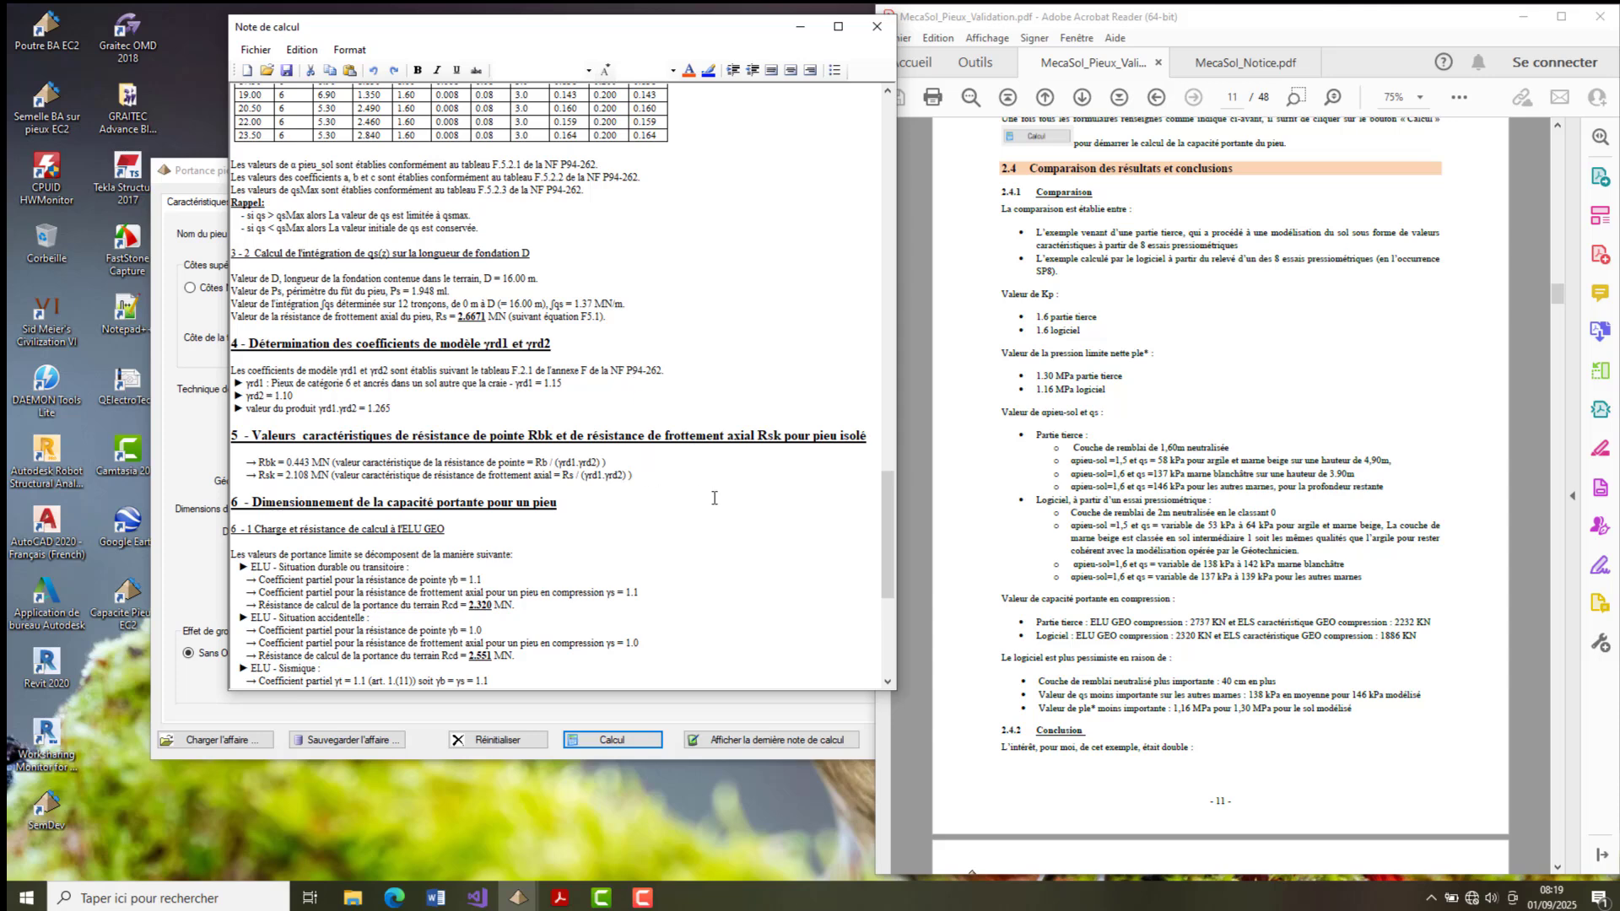
scroll(714, 497, down, 4)
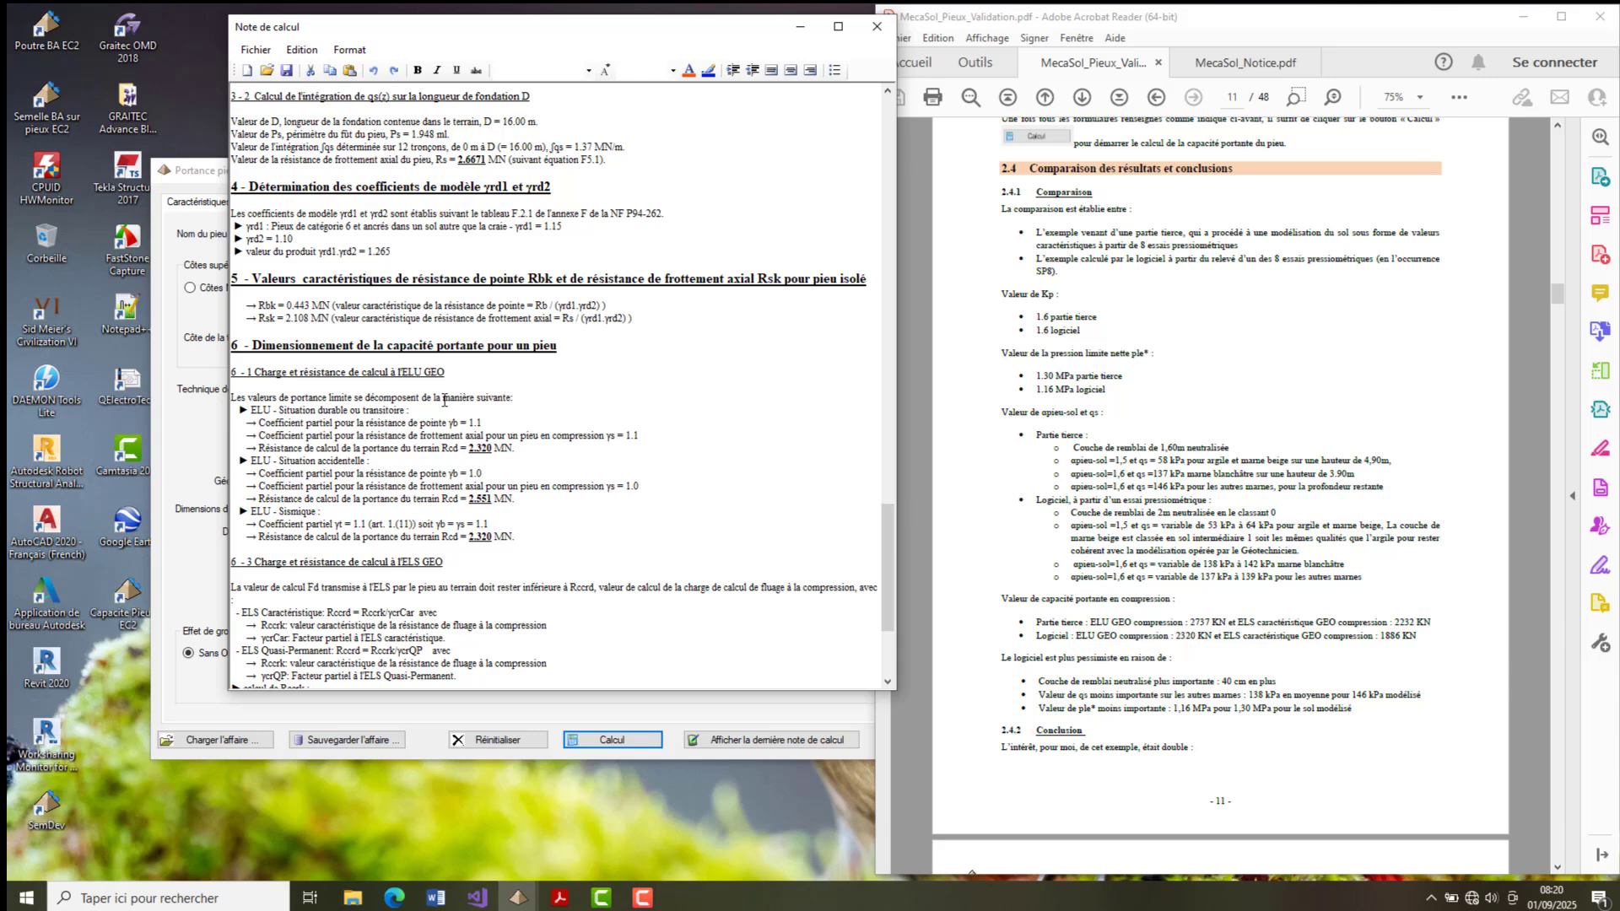
scroll(594, 397, down, 3)
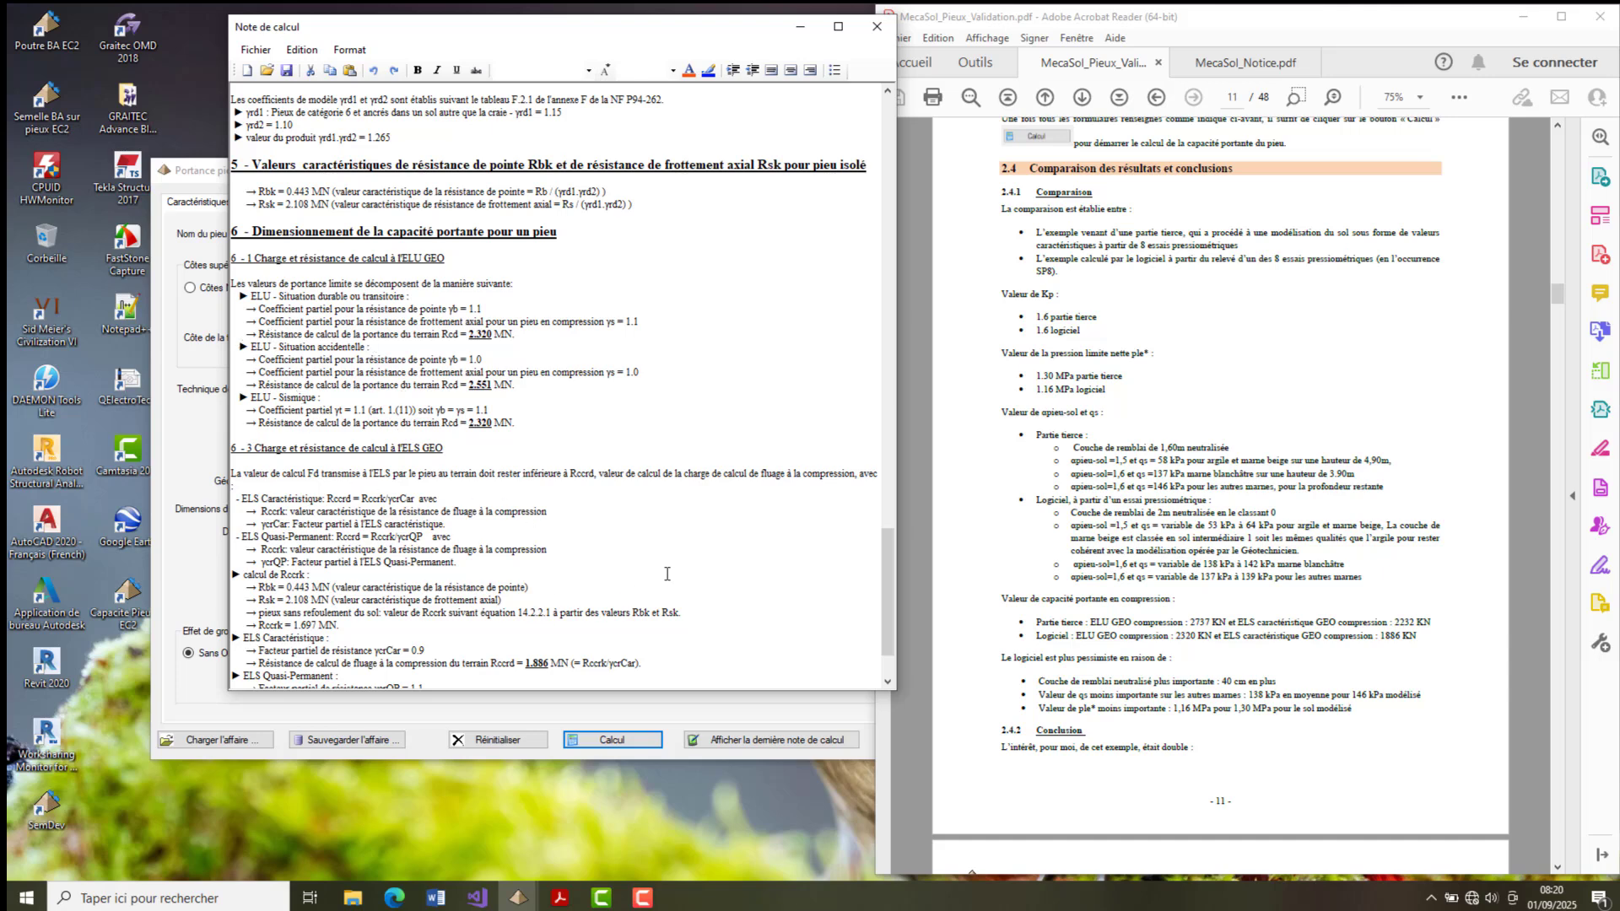
scroll(666, 574, down, 2)
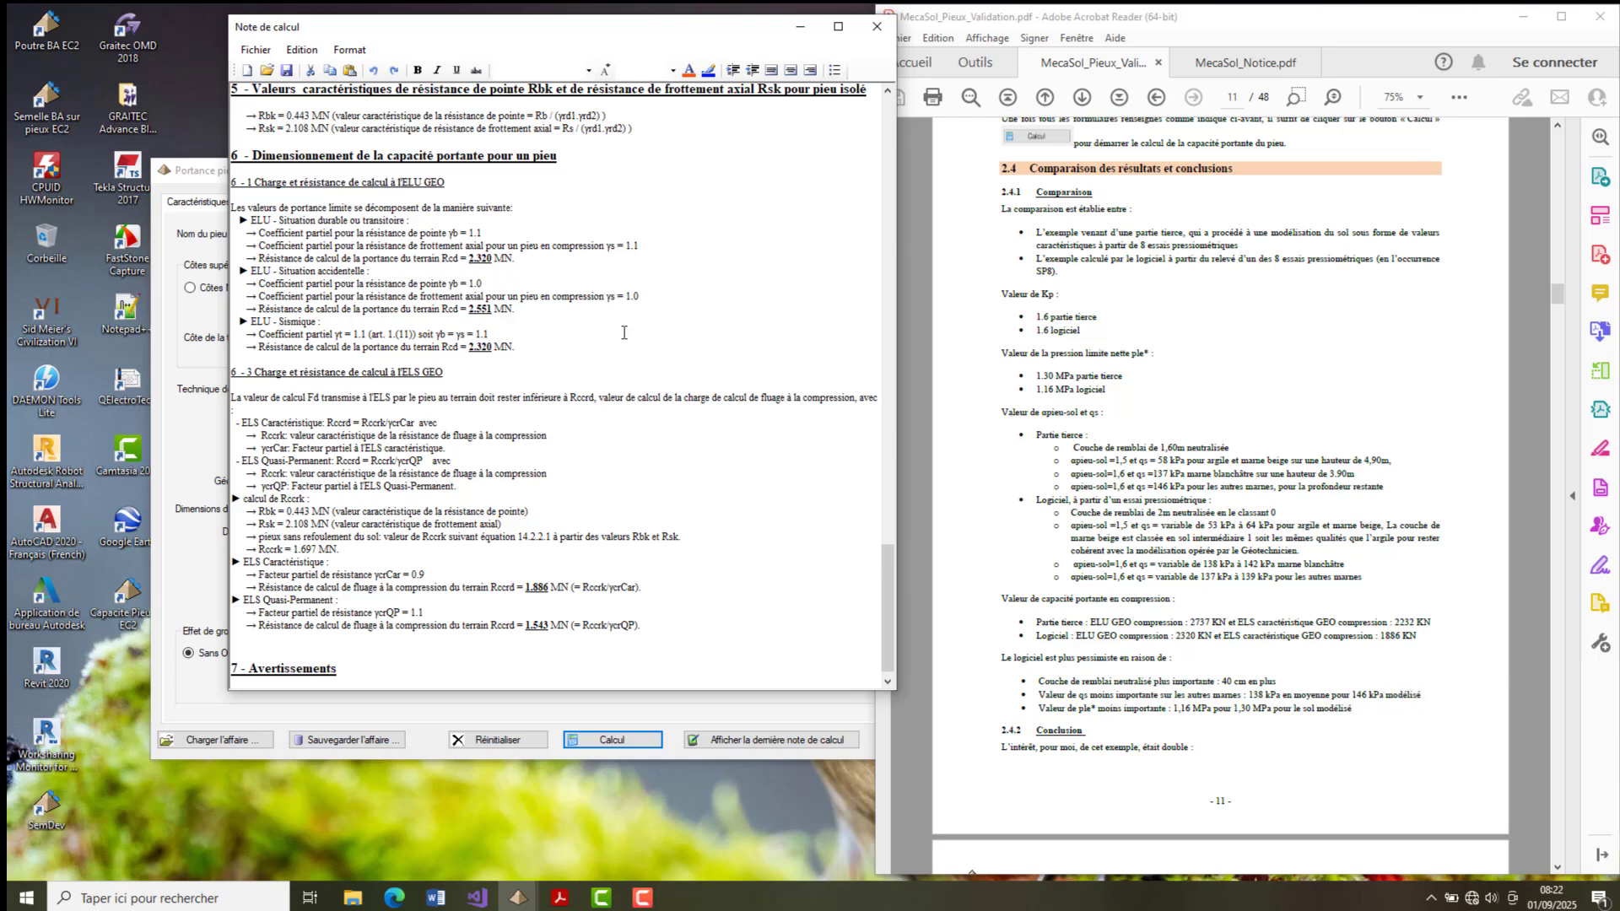
- Recheck the note's shaft friction and bearing capacity sections, close the note and return to the pile calculation form
scroll(625, 332, up, 6)
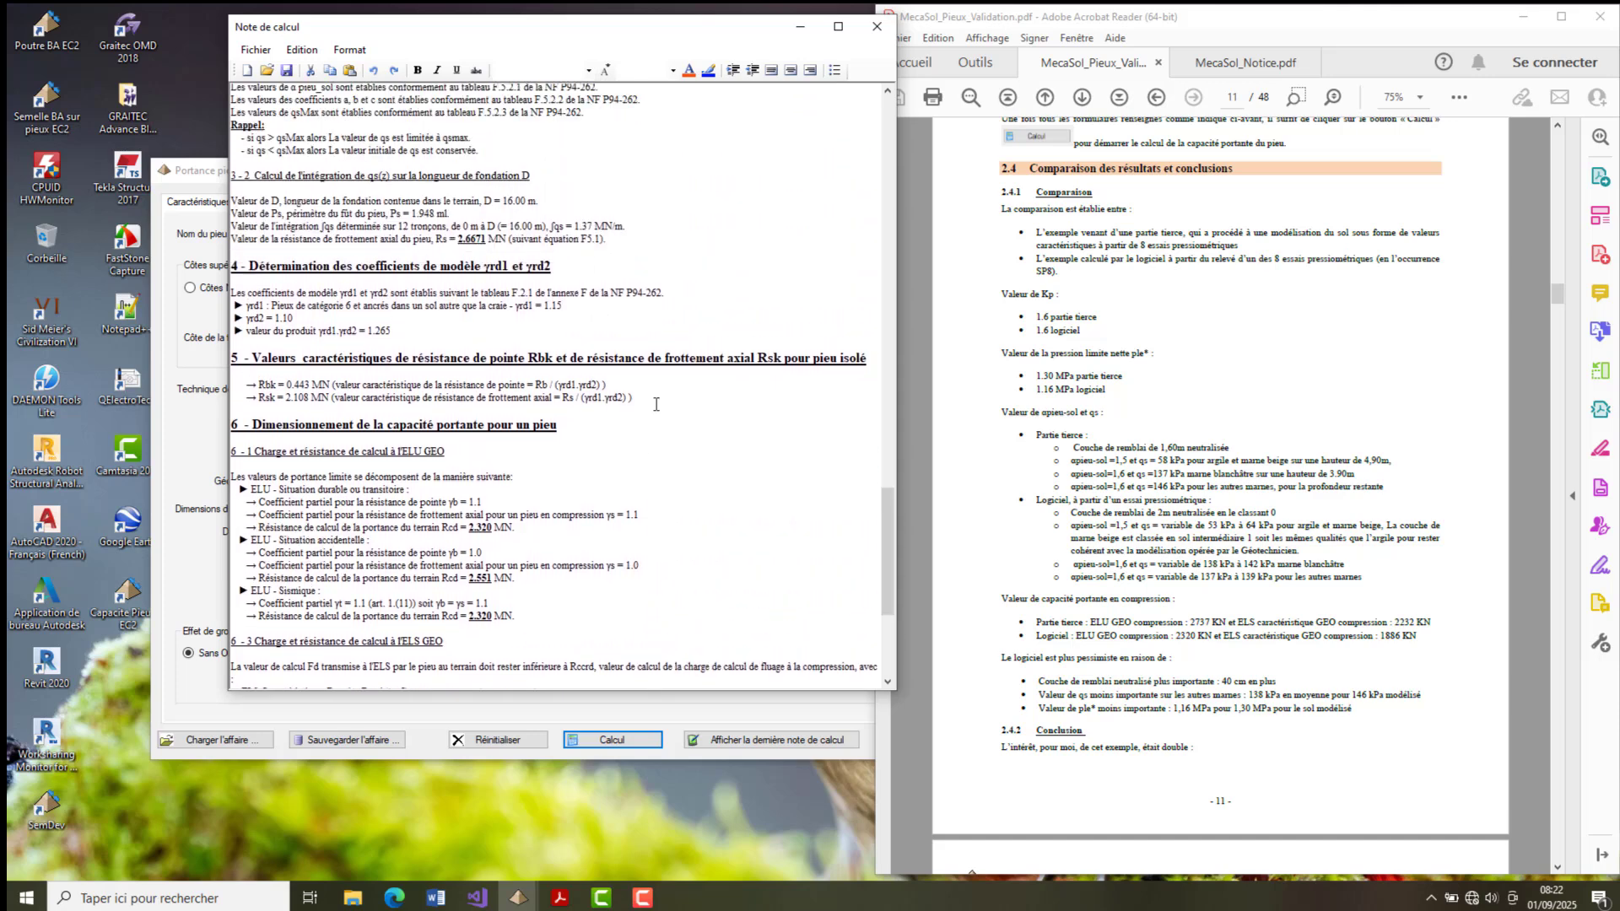
scroll(656, 404, up, 7)
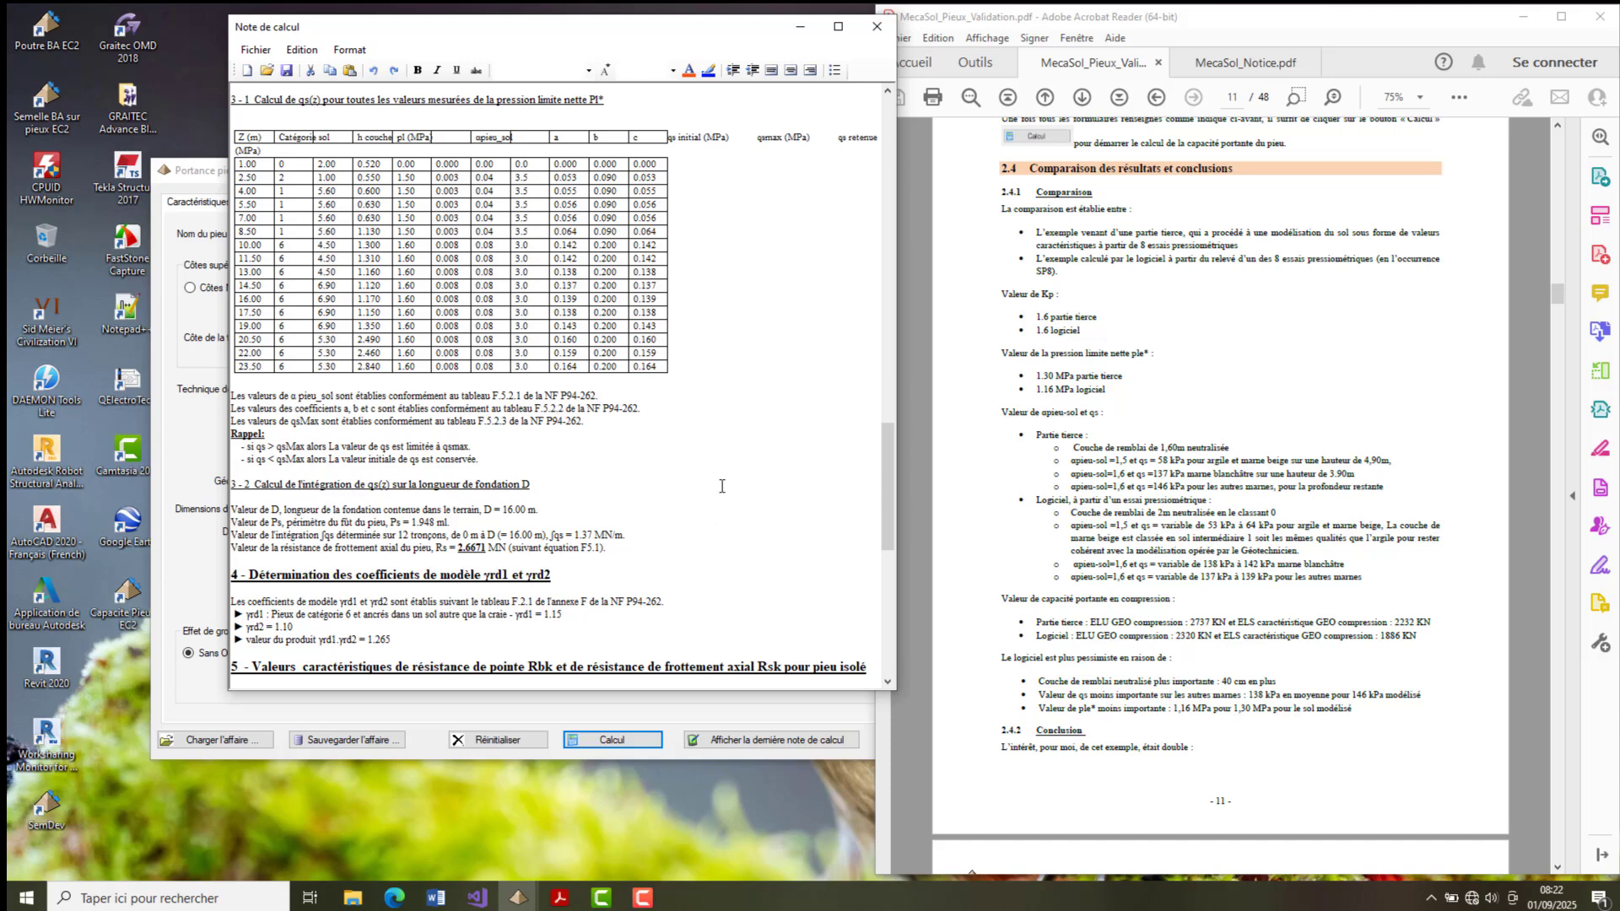
scroll(722, 486, down, 8)
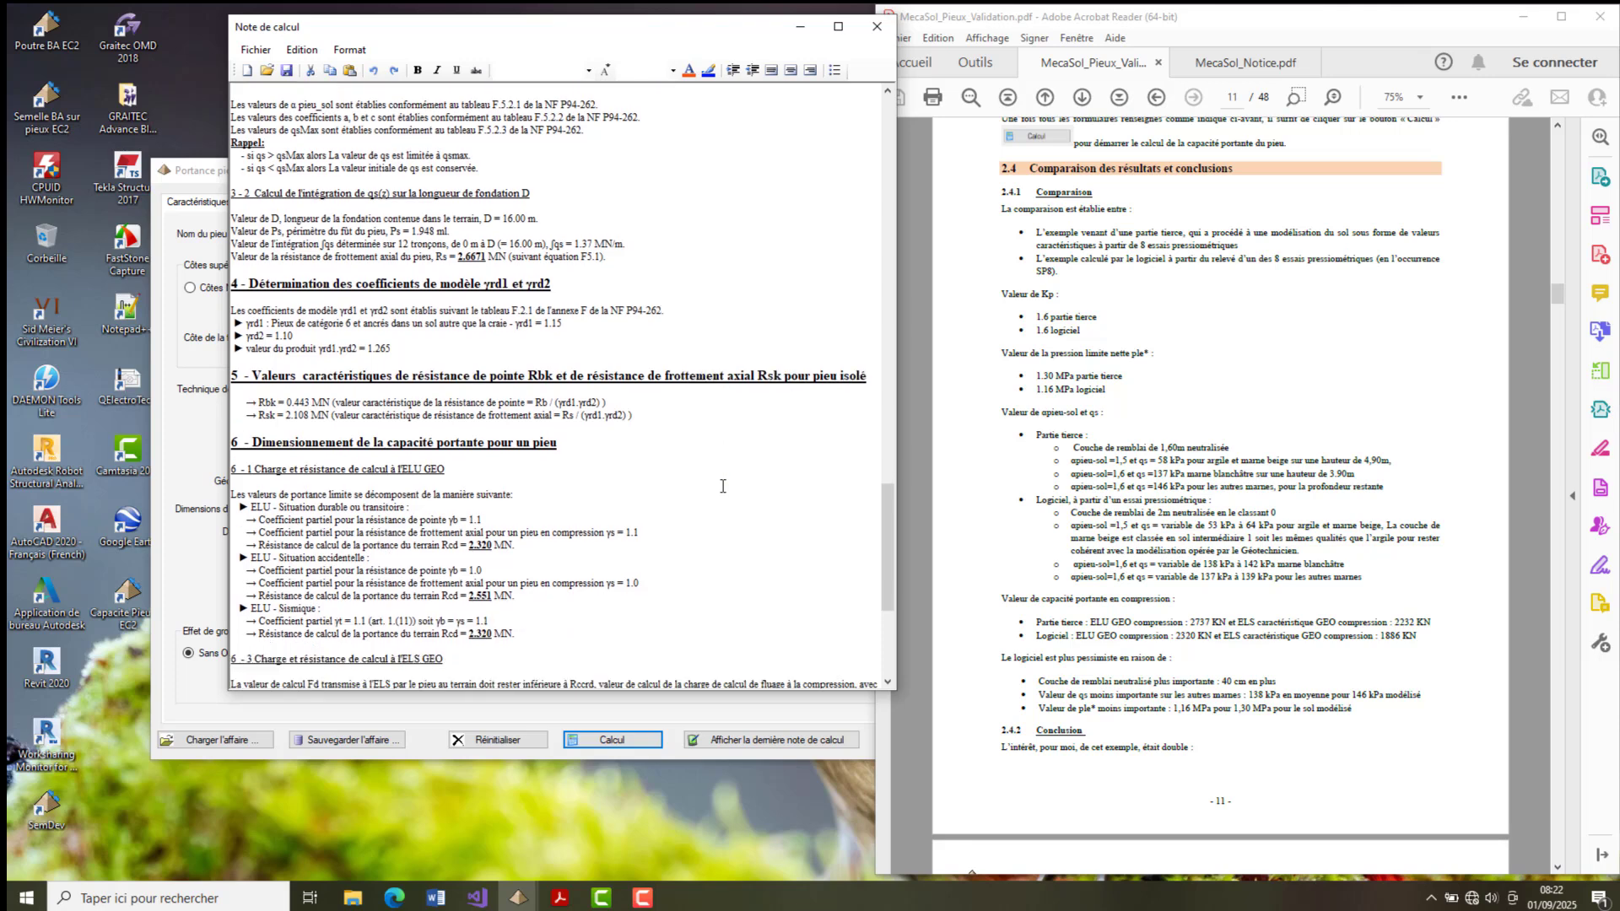
scroll(722, 486, down, 8)
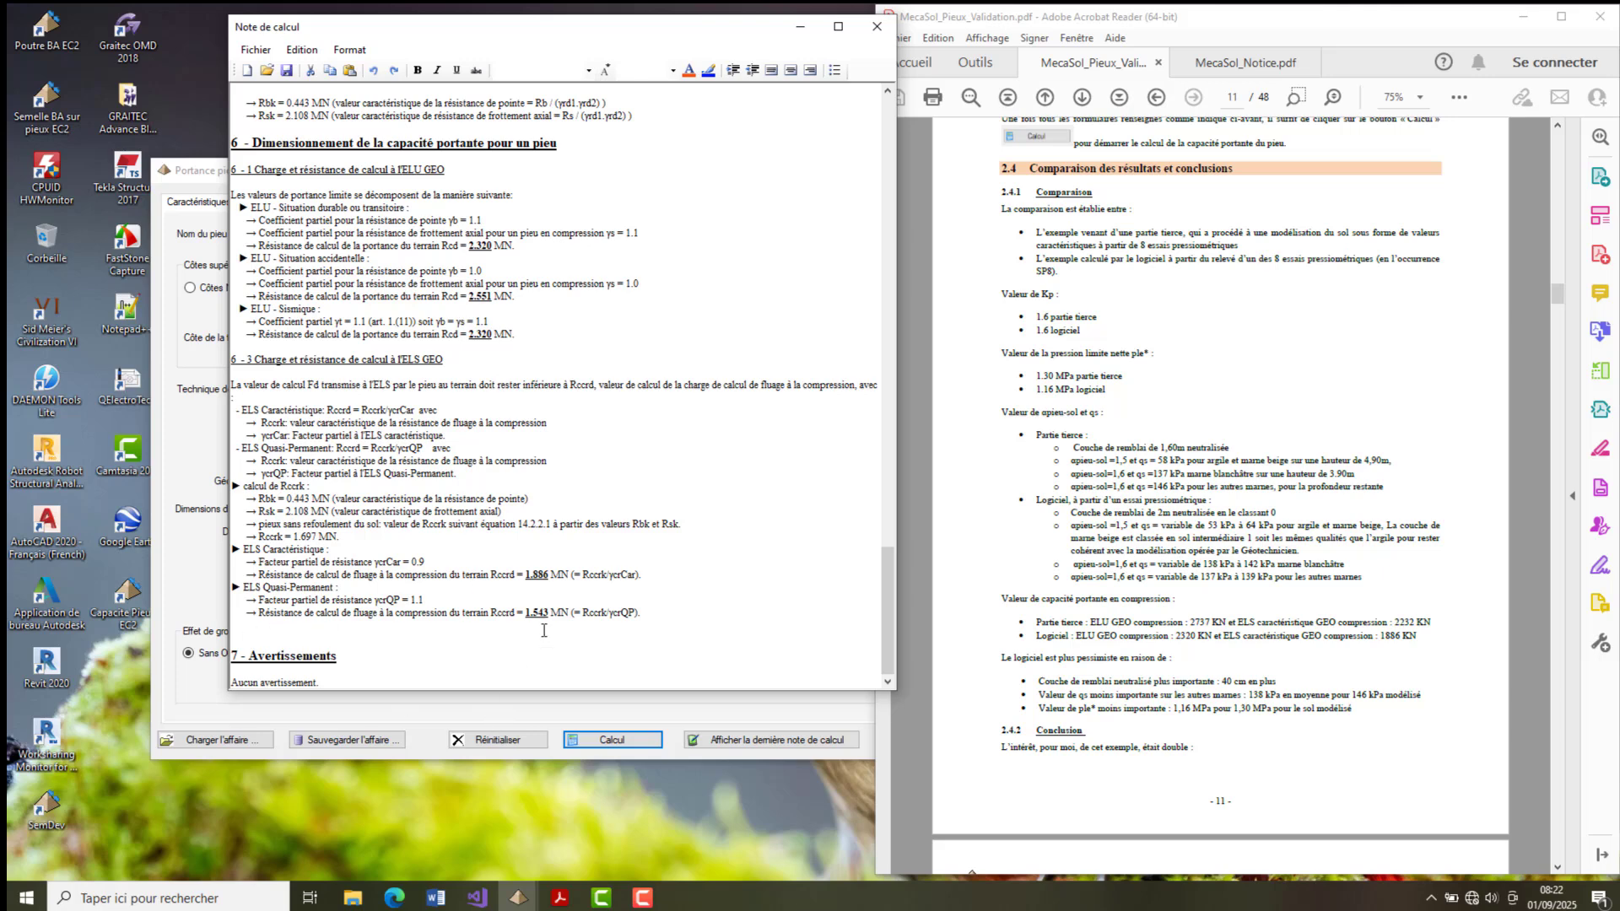
click(884, 31)
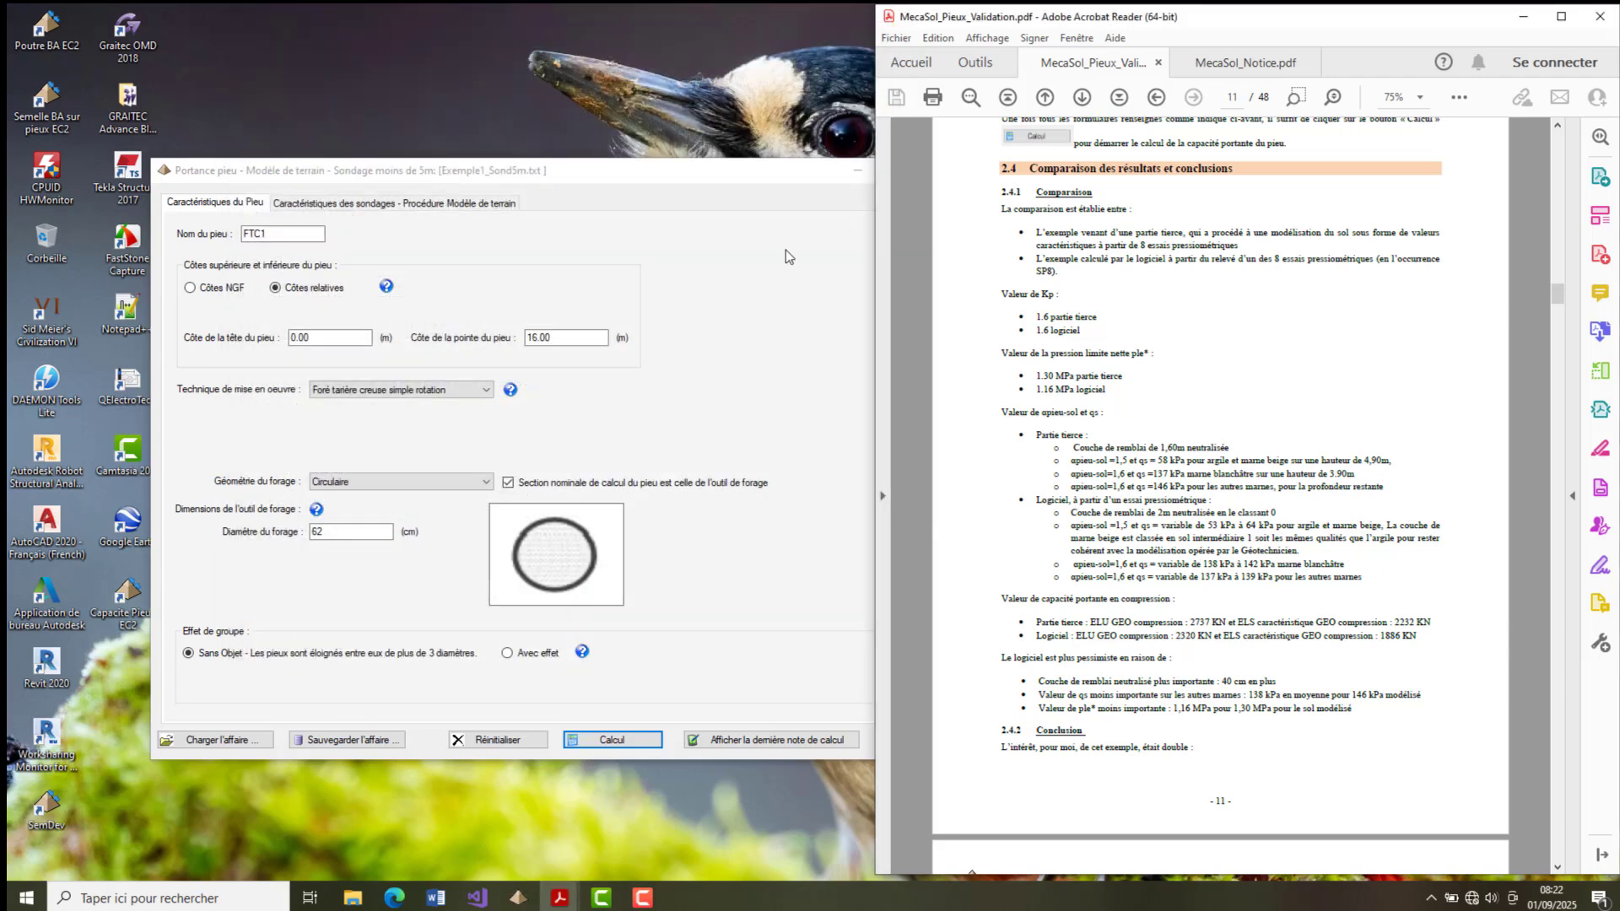
click(744, 178)
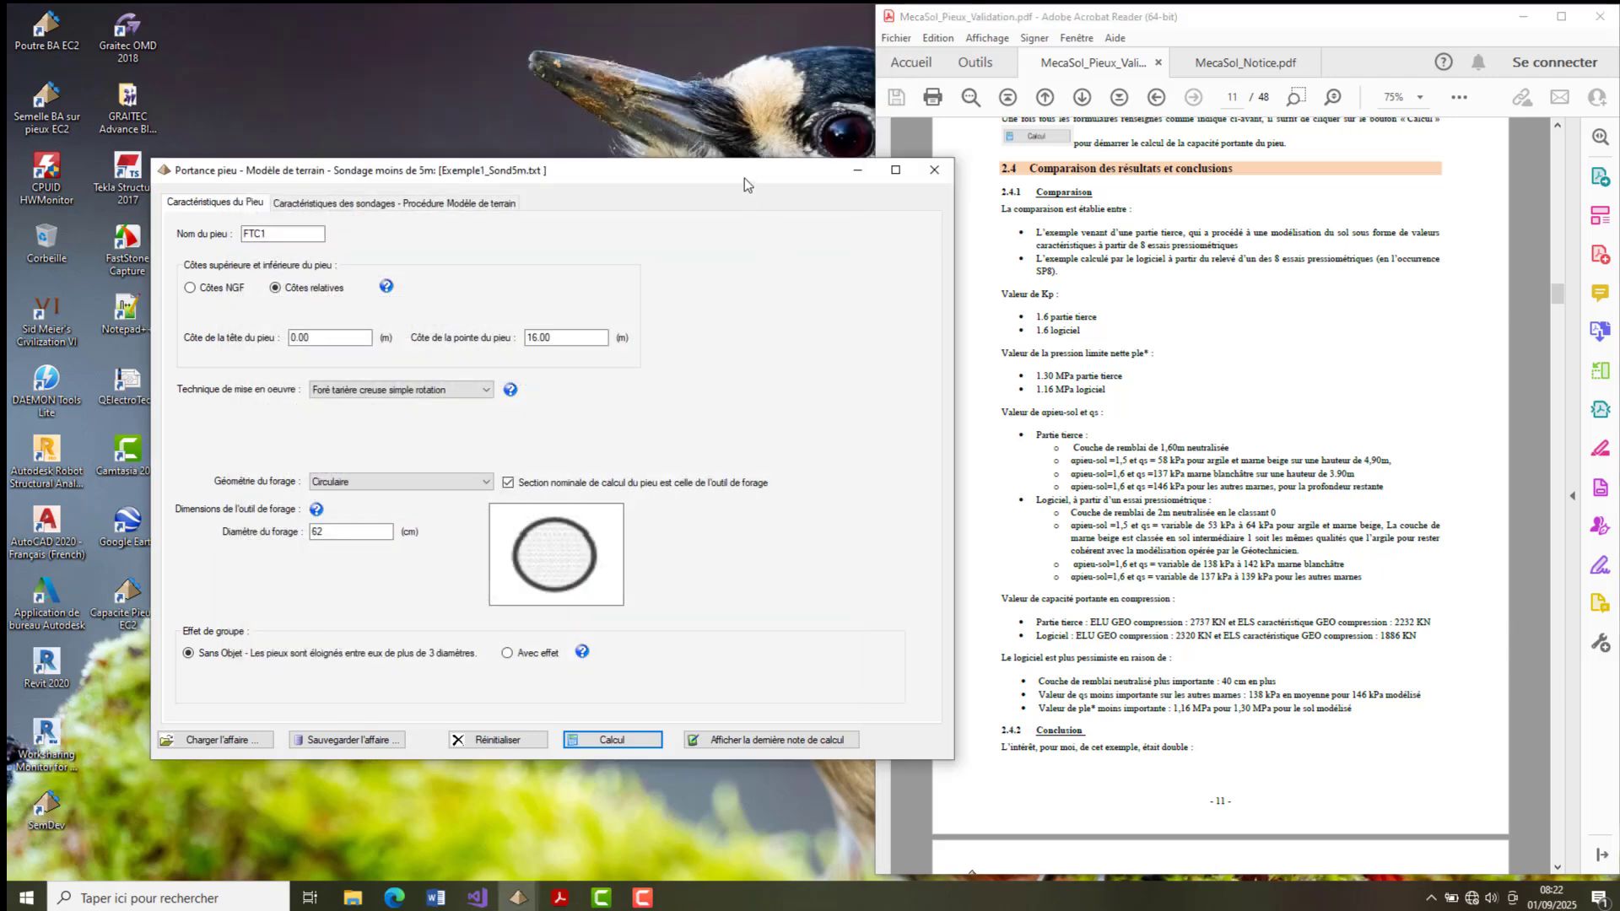